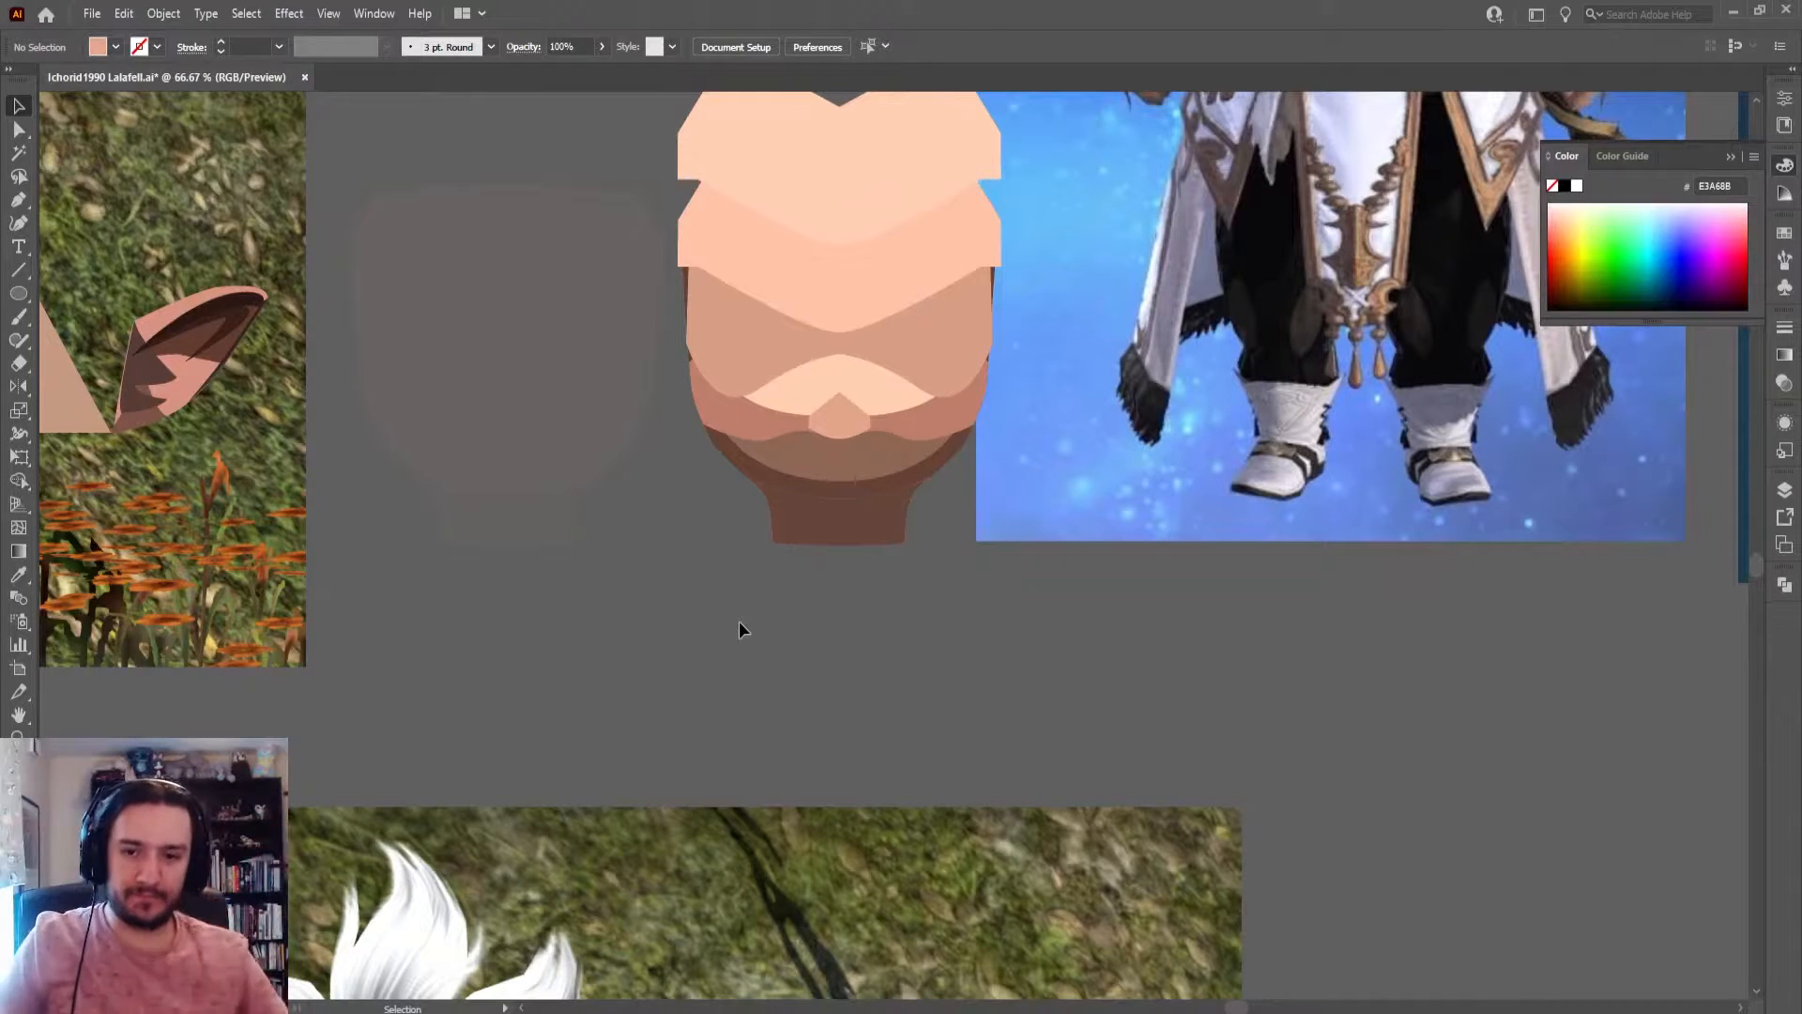
# Draw a skin-toned circle about 1395 px in diameter in the empty canvas area above the reference artwork
pyautogui.scroll(-6, 731, 620)
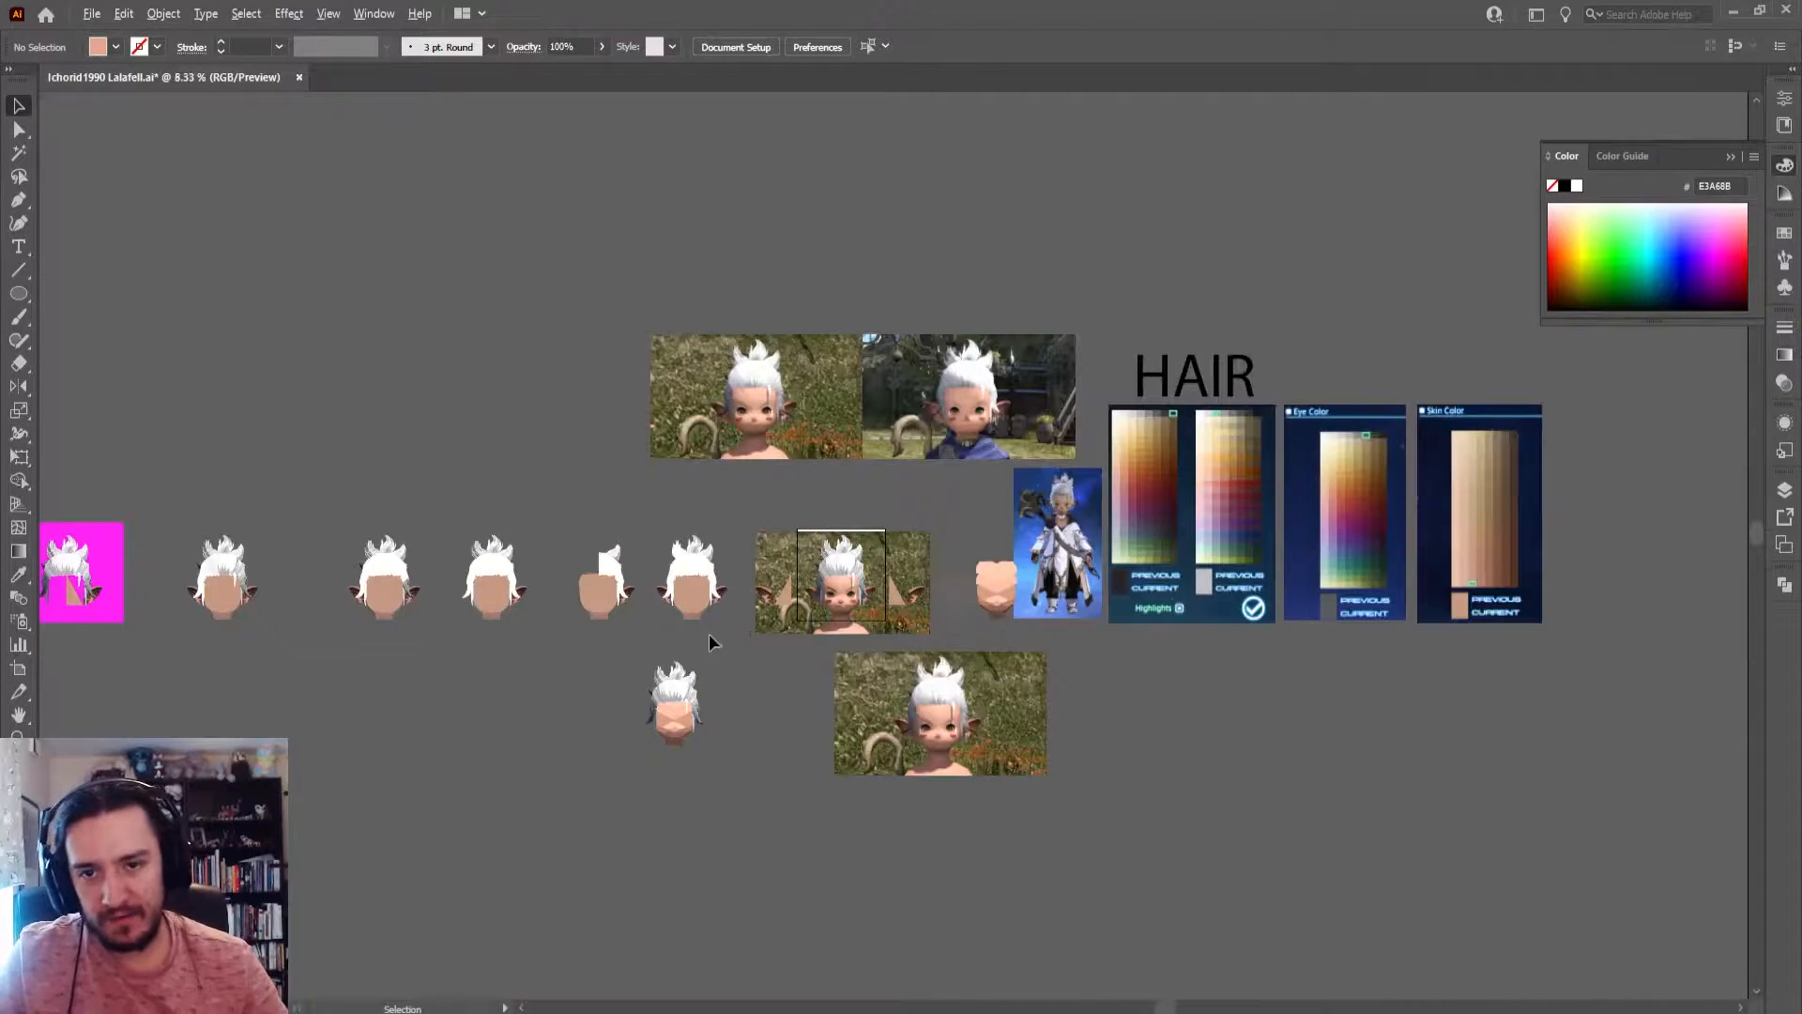
pyautogui.click(19, 300)
pyautogui.scroll(3, 849, 371)
pyautogui.moveTo(668, 281); pyautogui.dragTo(902, 495)
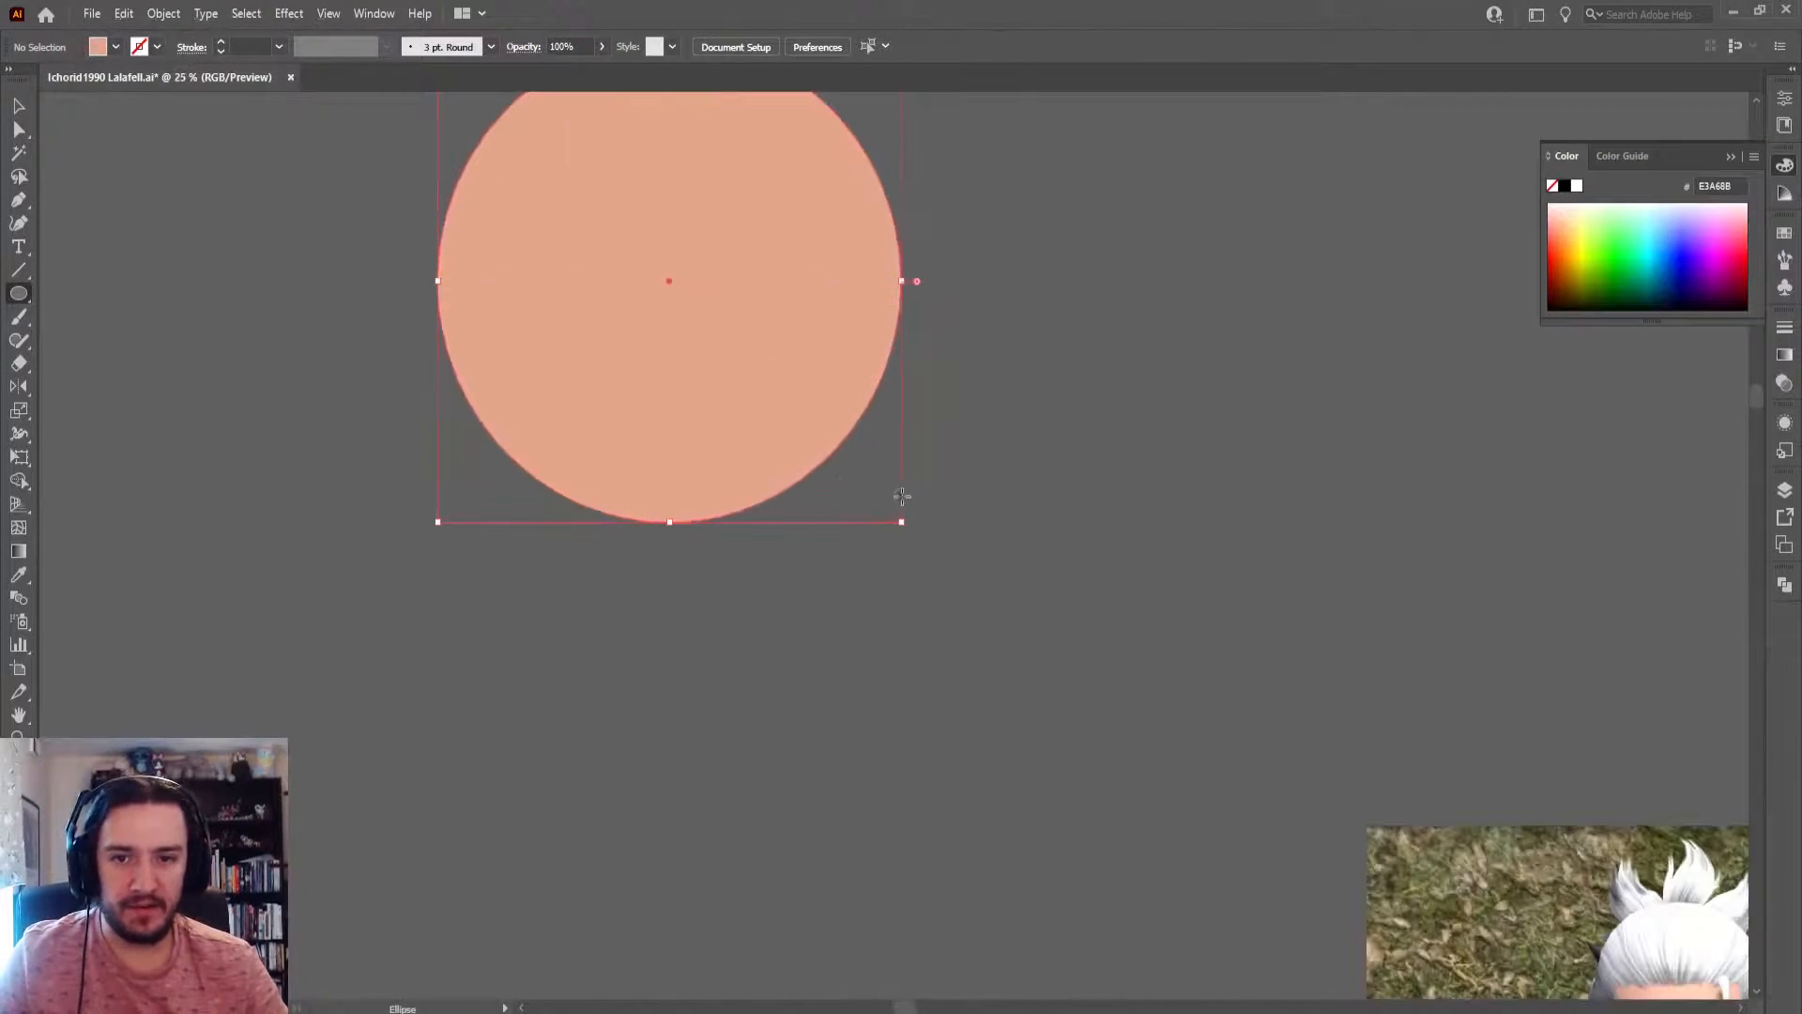
pyautogui.press('v')
pyautogui.click(1079, 380)
pyautogui.moveTo(879, 429); pyautogui.dragTo(1027, 669)
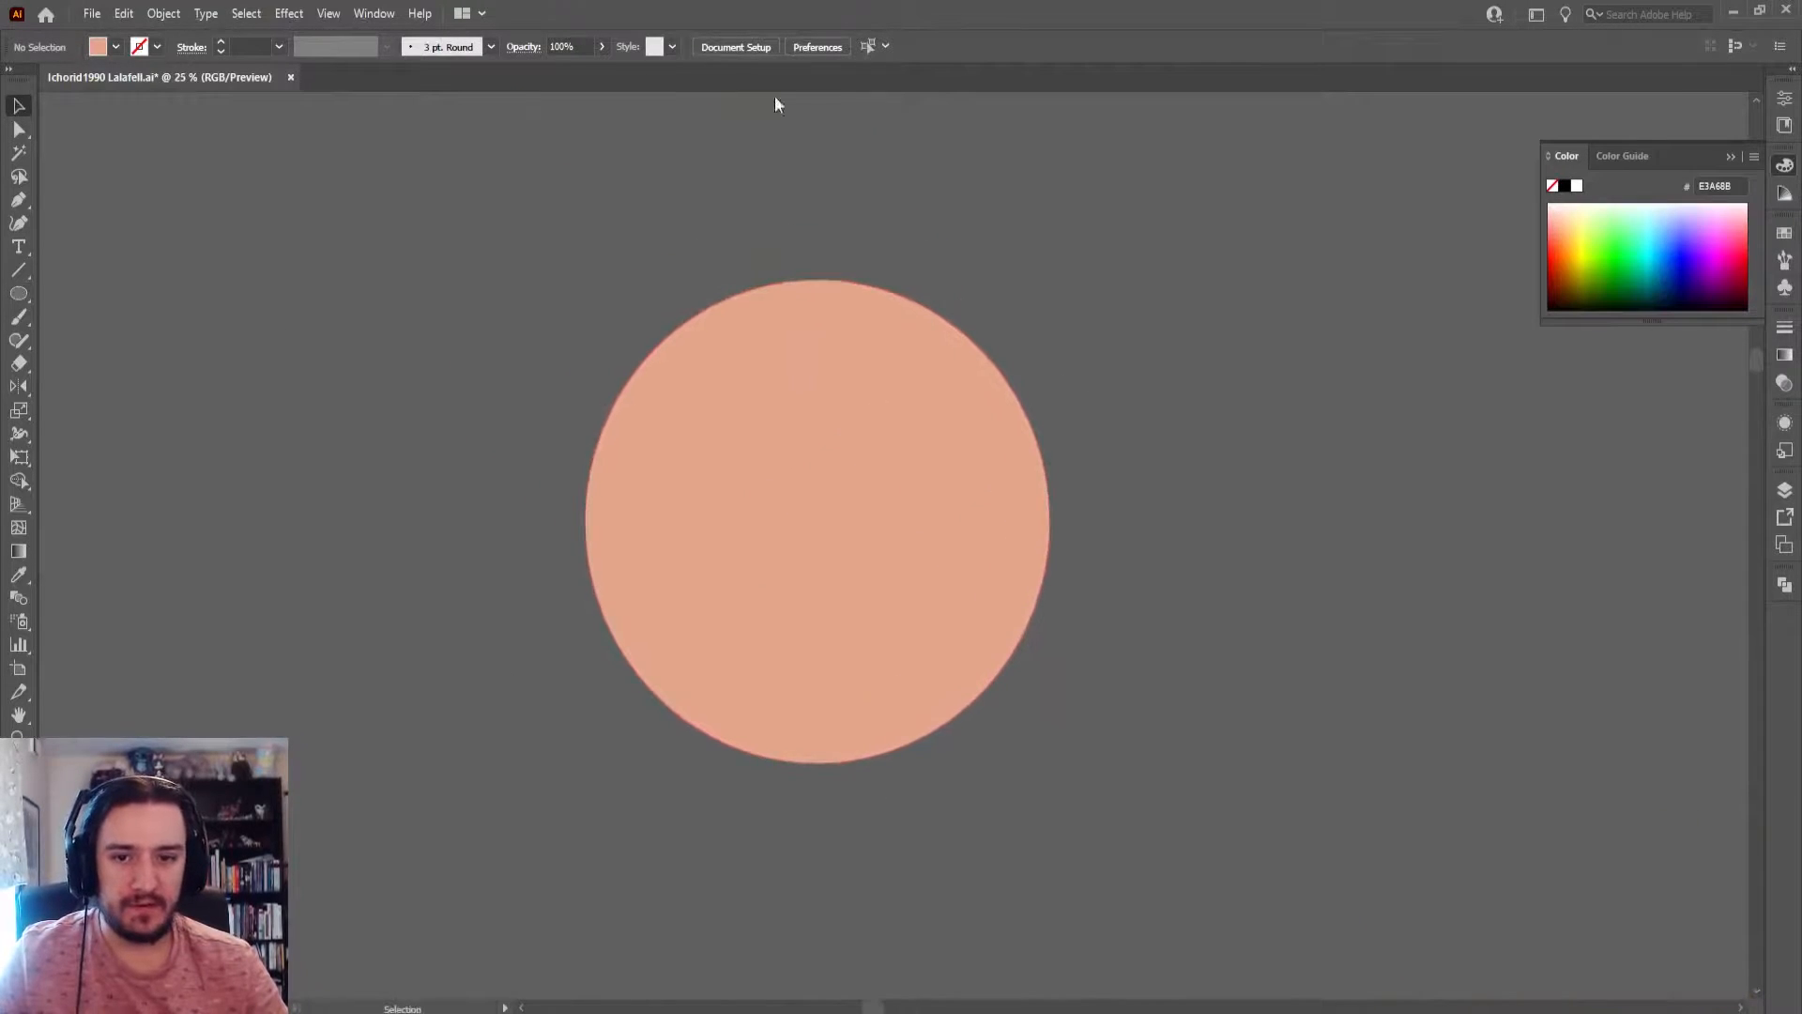
pyautogui.scroll(15, 1055, 515)
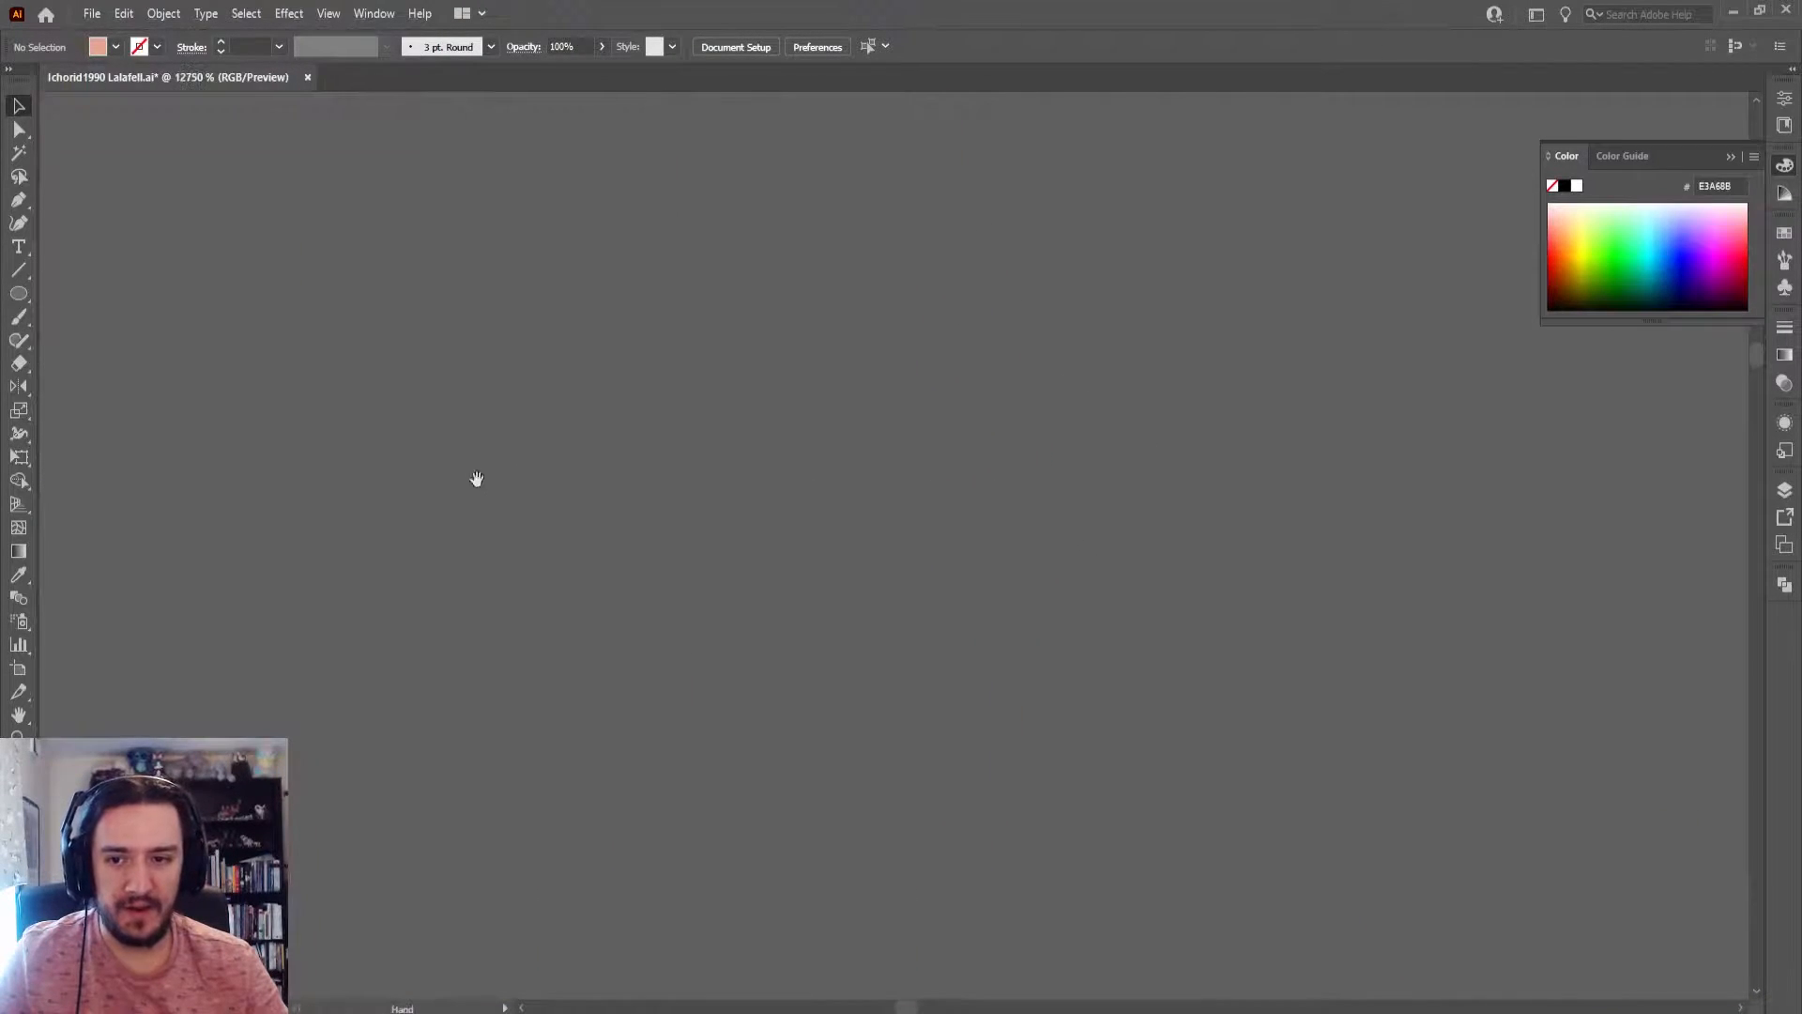
pyautogui.moveTo(475, 480); pyautogui.dragTo(1529, 326)
pyautogui.hscroll(-5, 789, 450)
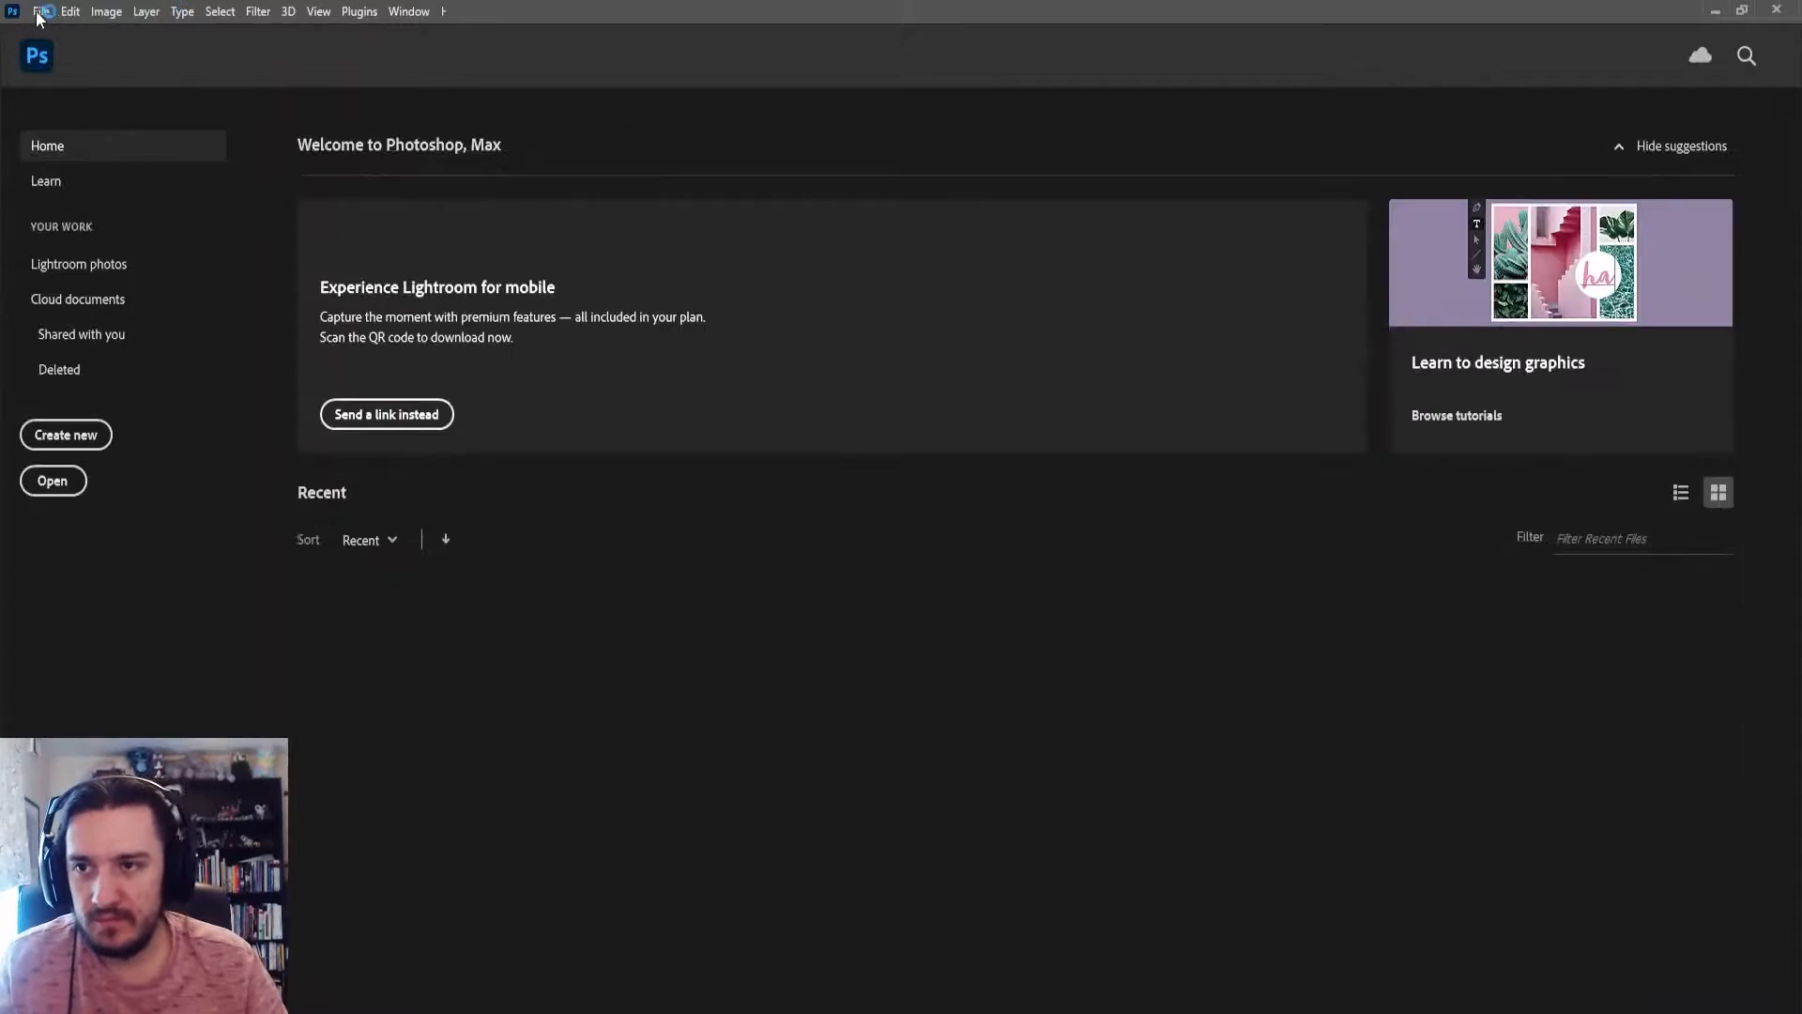
pyautogui.click(42, 11)
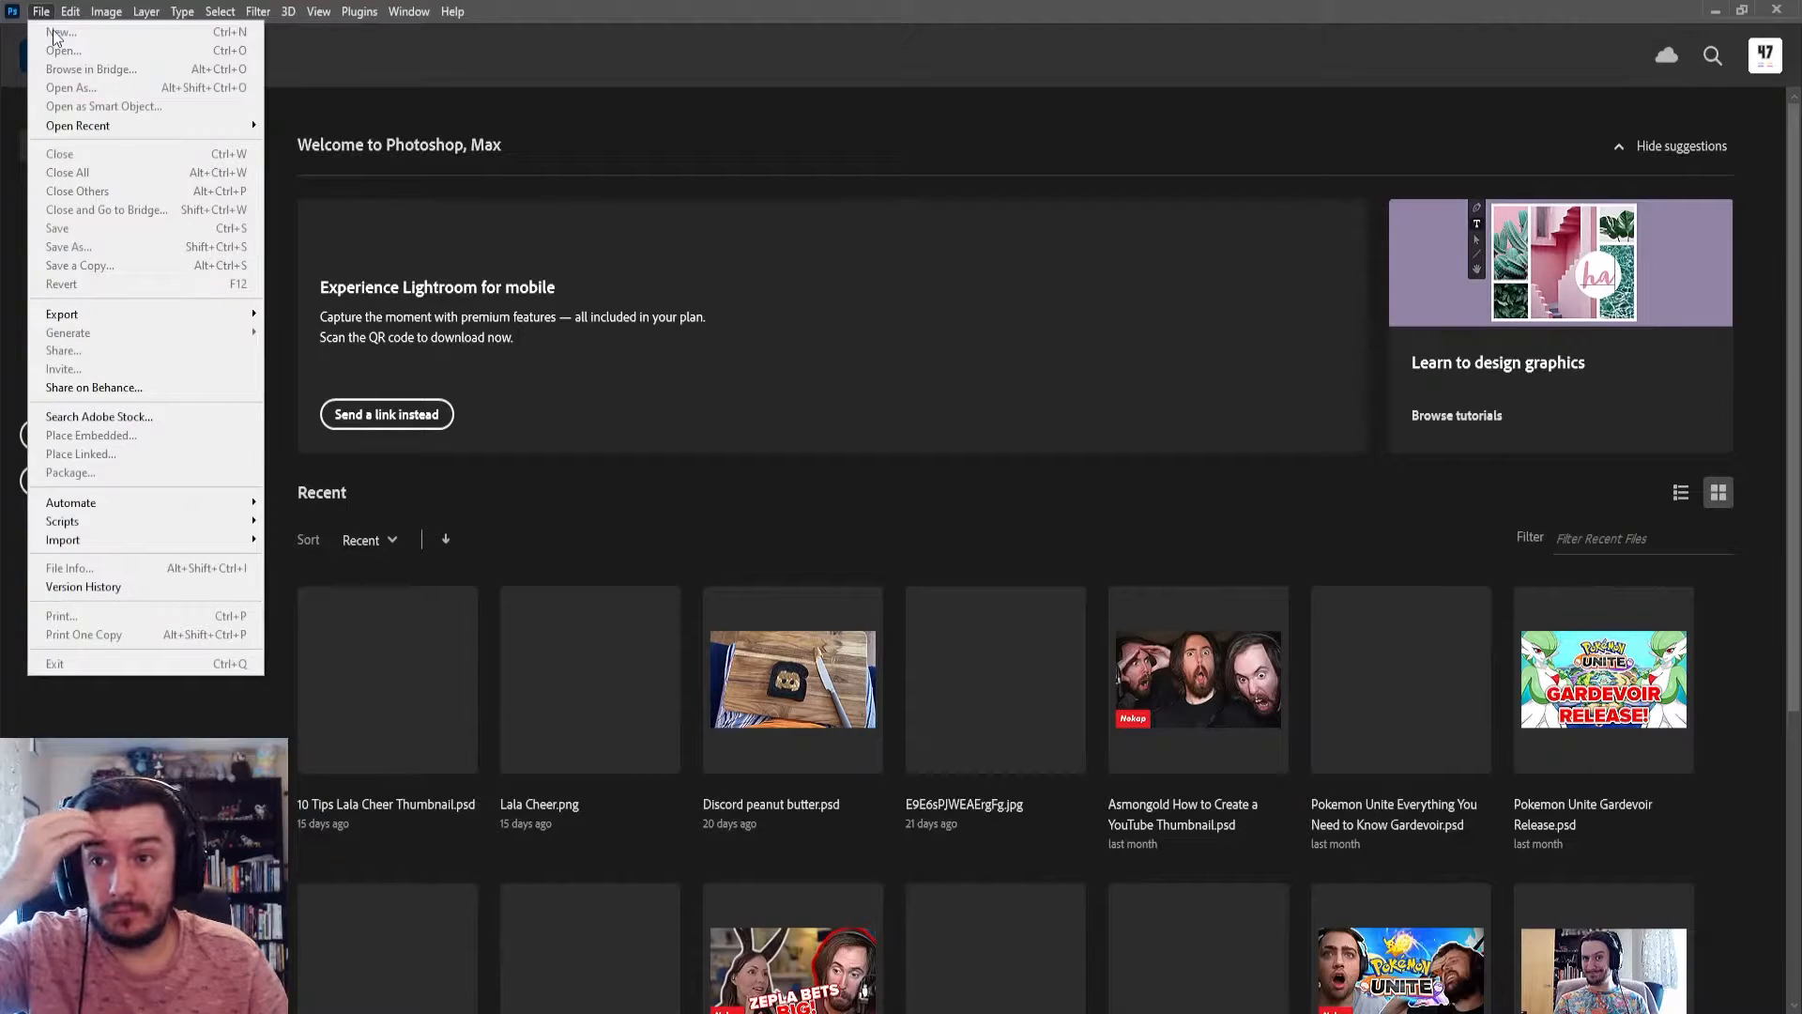
pyautogui.click(41, 11)
pyautogui.click(61, 32)
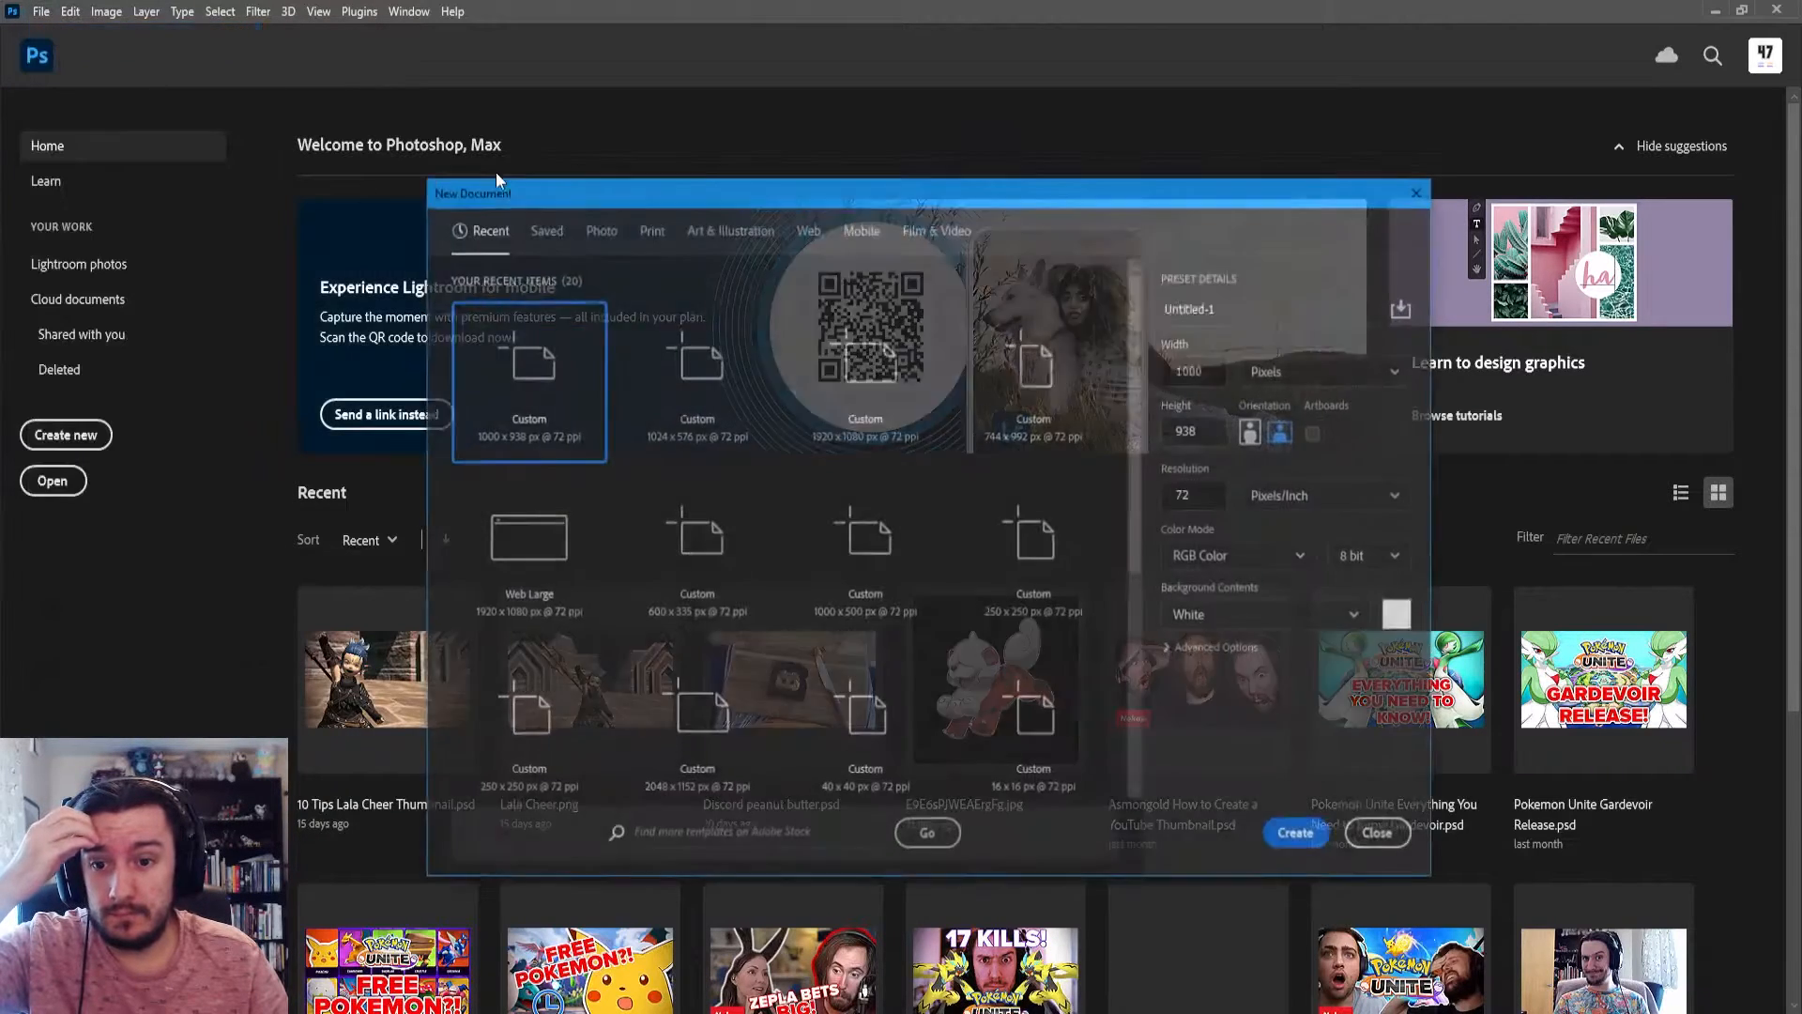
pyautogui.click(1300, 836)
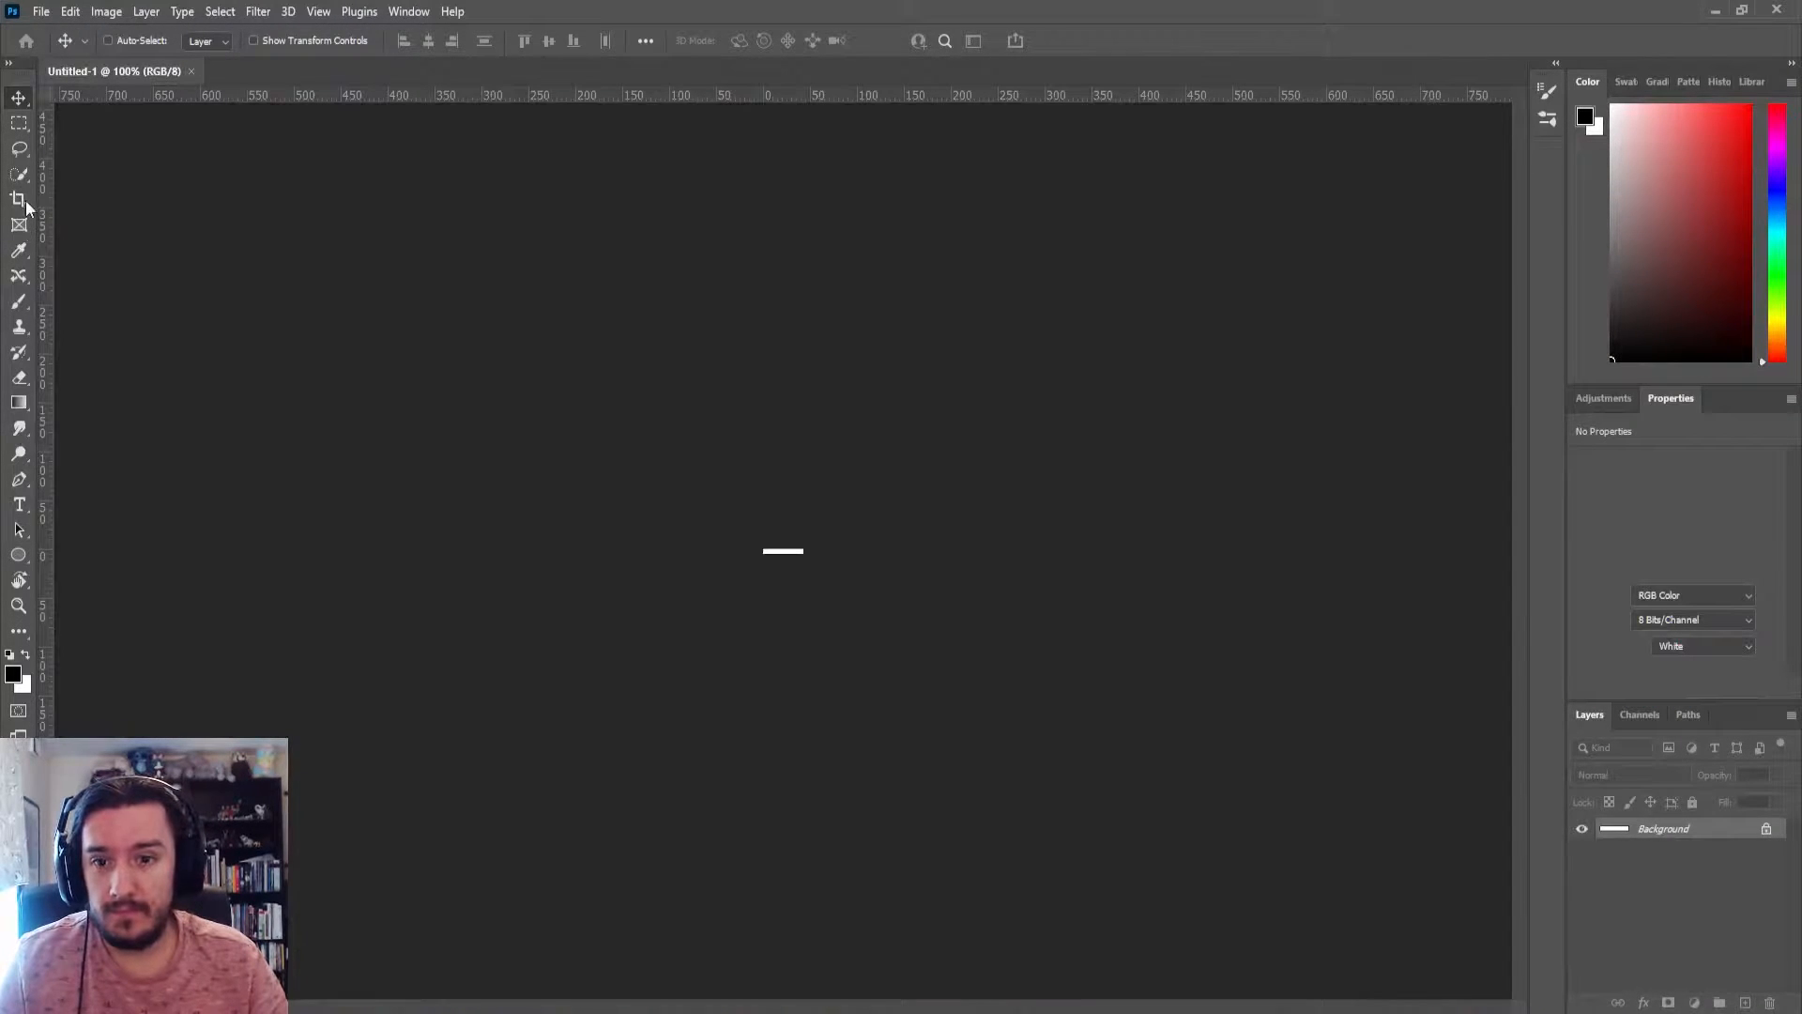
pyautogui.click(190, 71)
# Create a Photoshop document from the Web Large preset, 1920 x 1080 px at 72 ppi
pyautogui.click(47, 11)
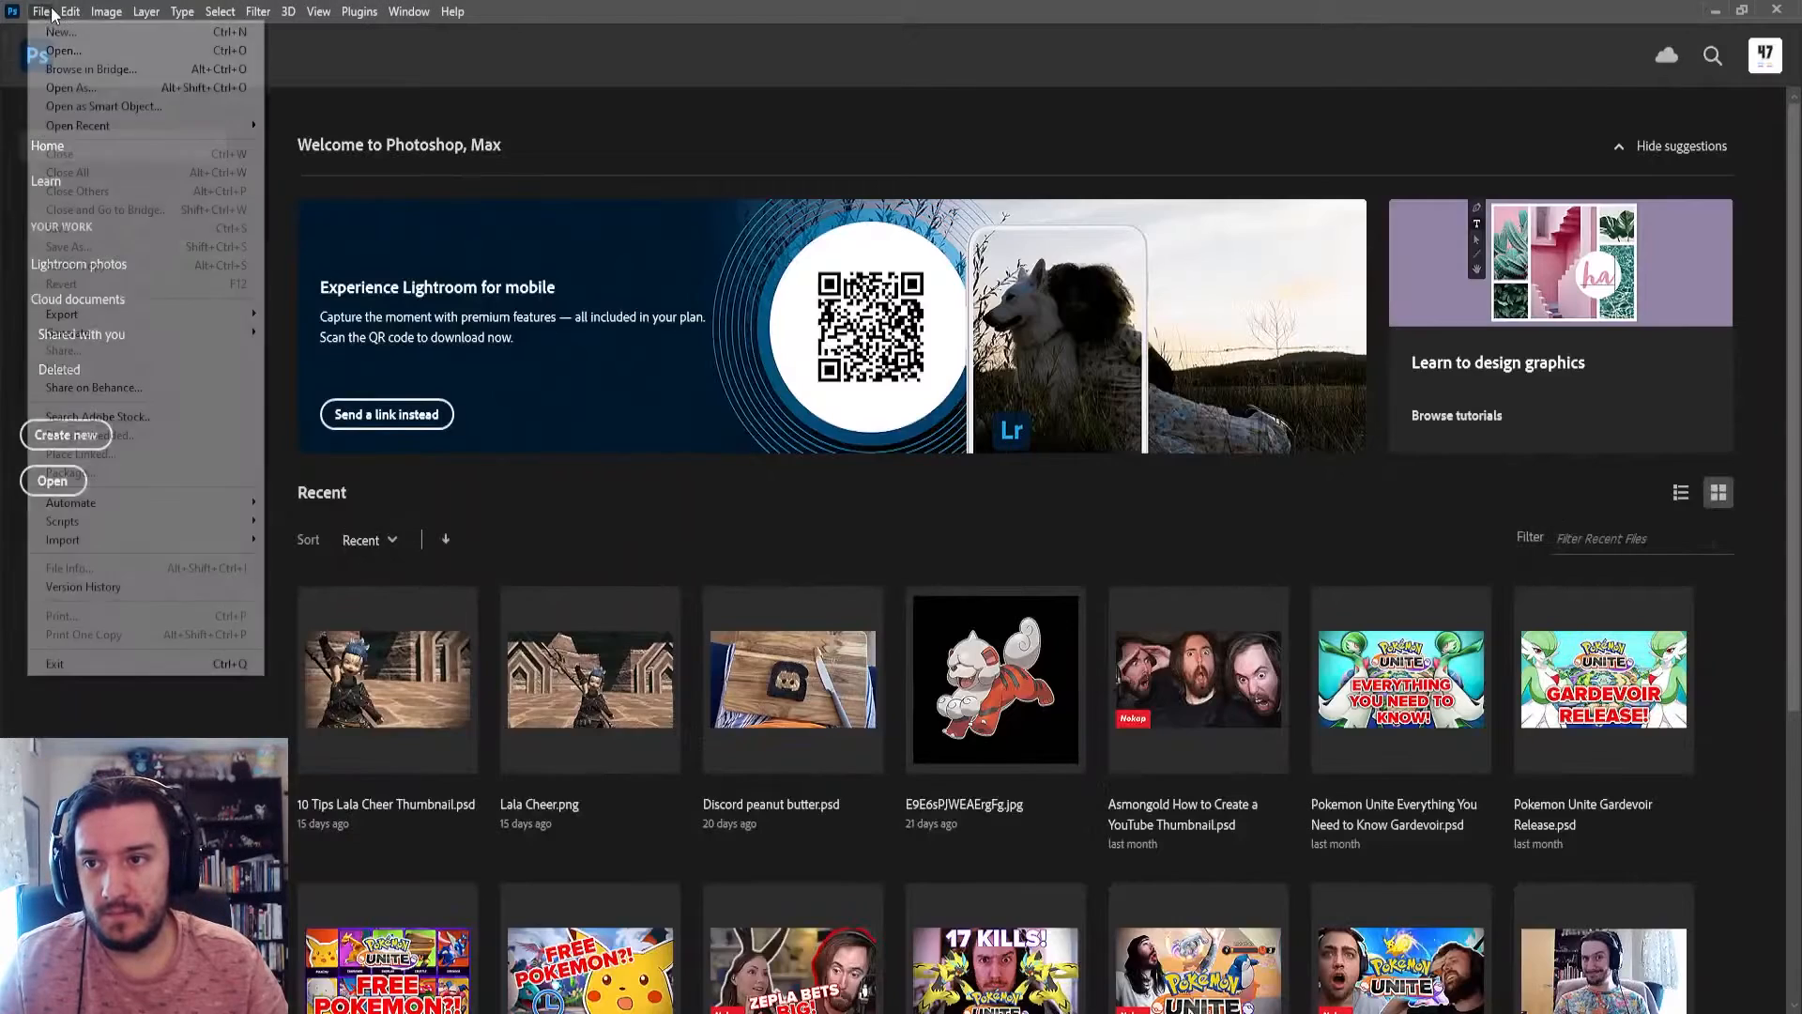
pyautogui.click(61, 32)
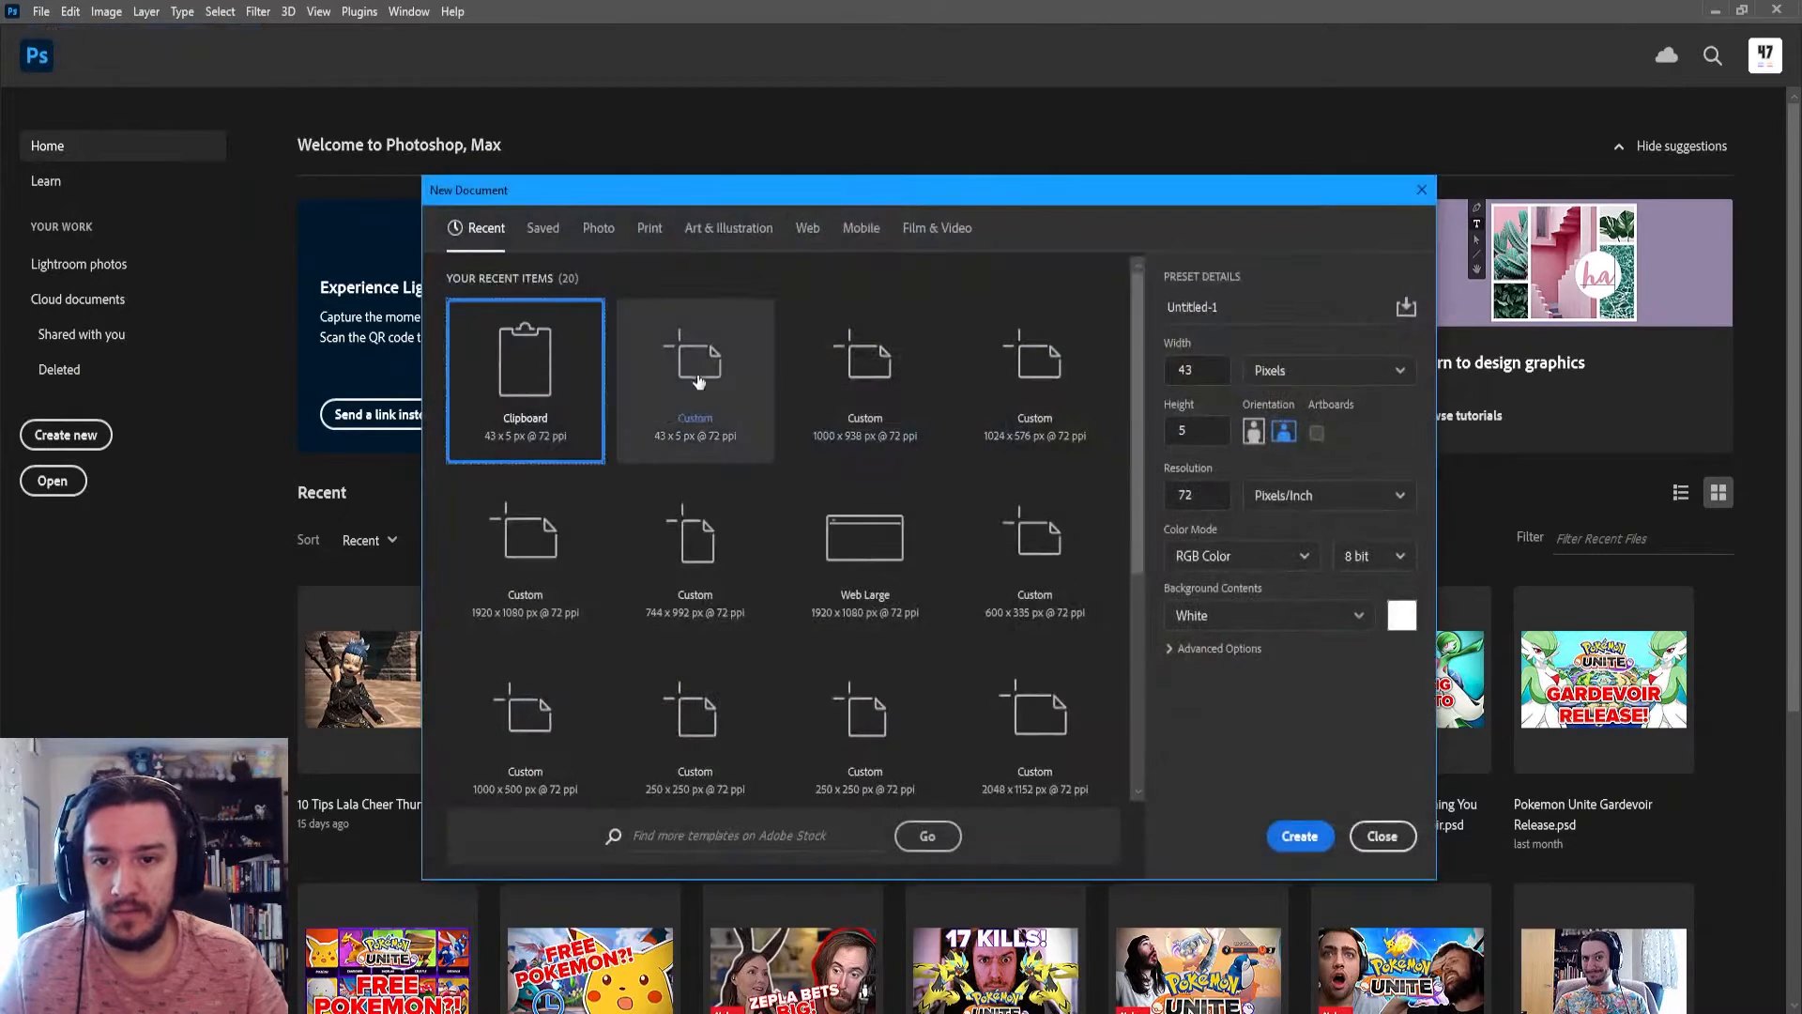
pyautogui.click(904, 601)
pyautogui.click(1297, 835)
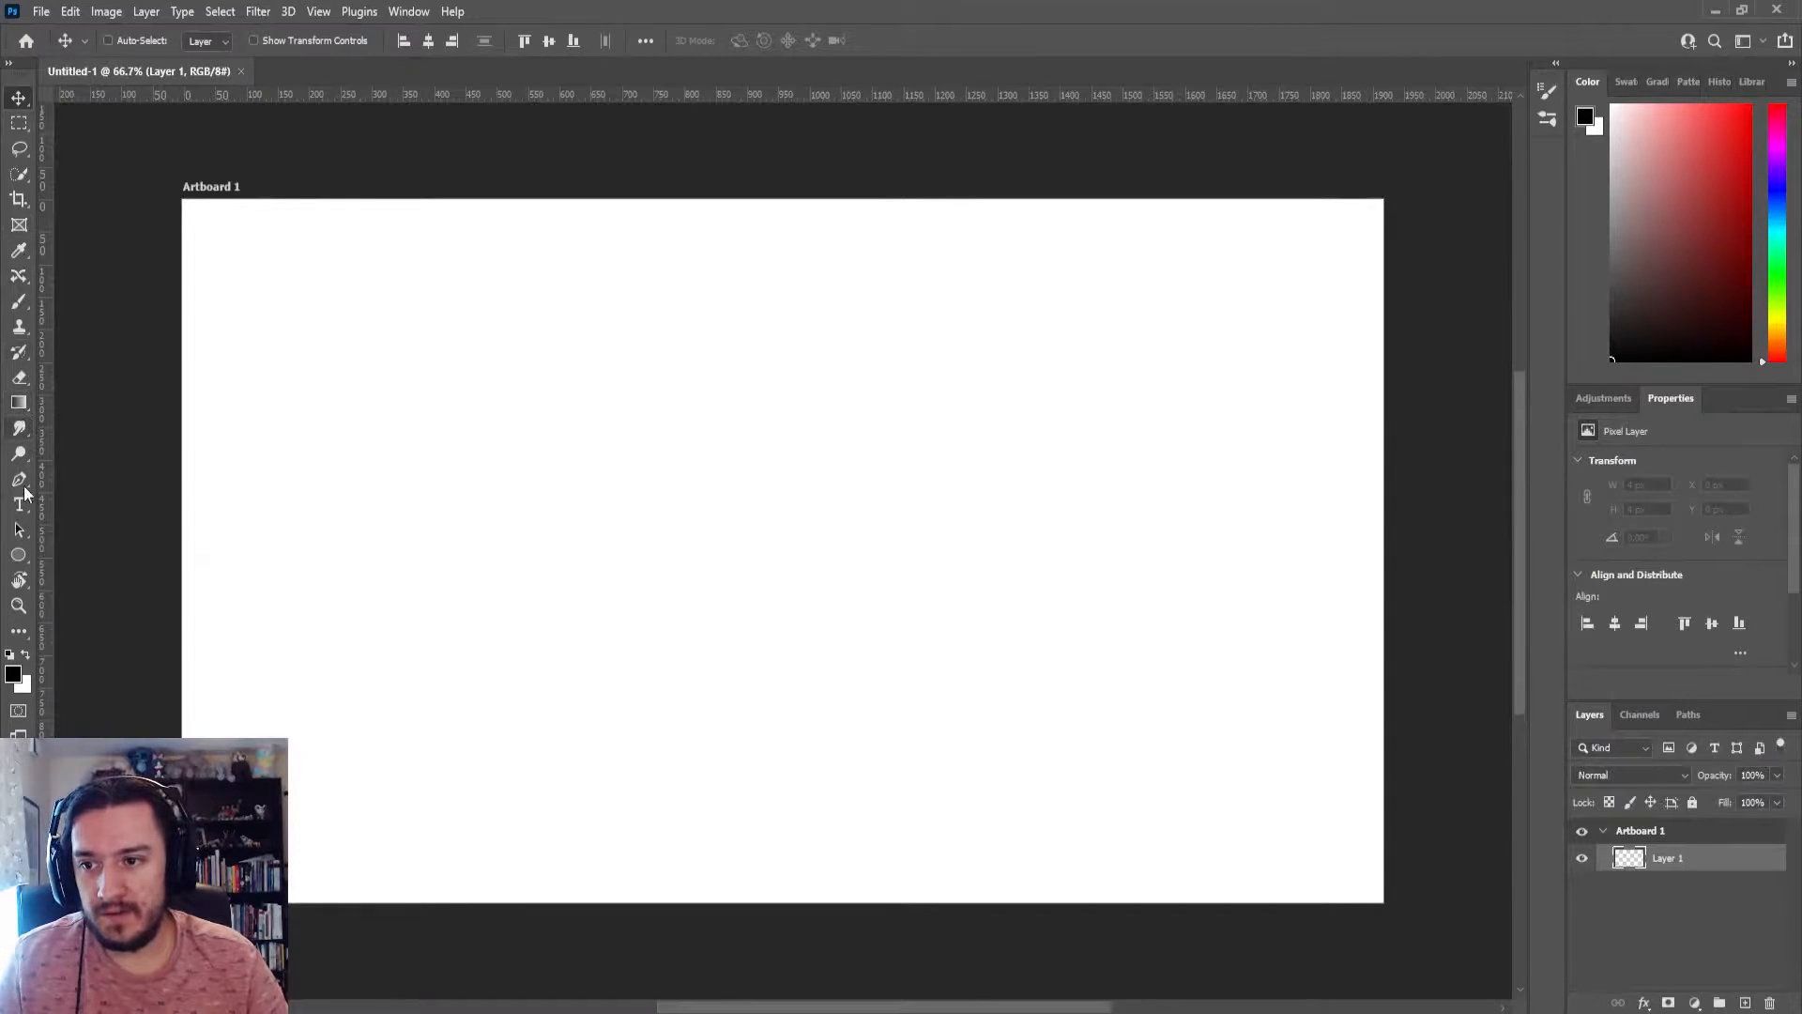
# Draw a black ellipse shape about 494 x 494 px near the centre of the artboard
pyautogui.click(26, 552)
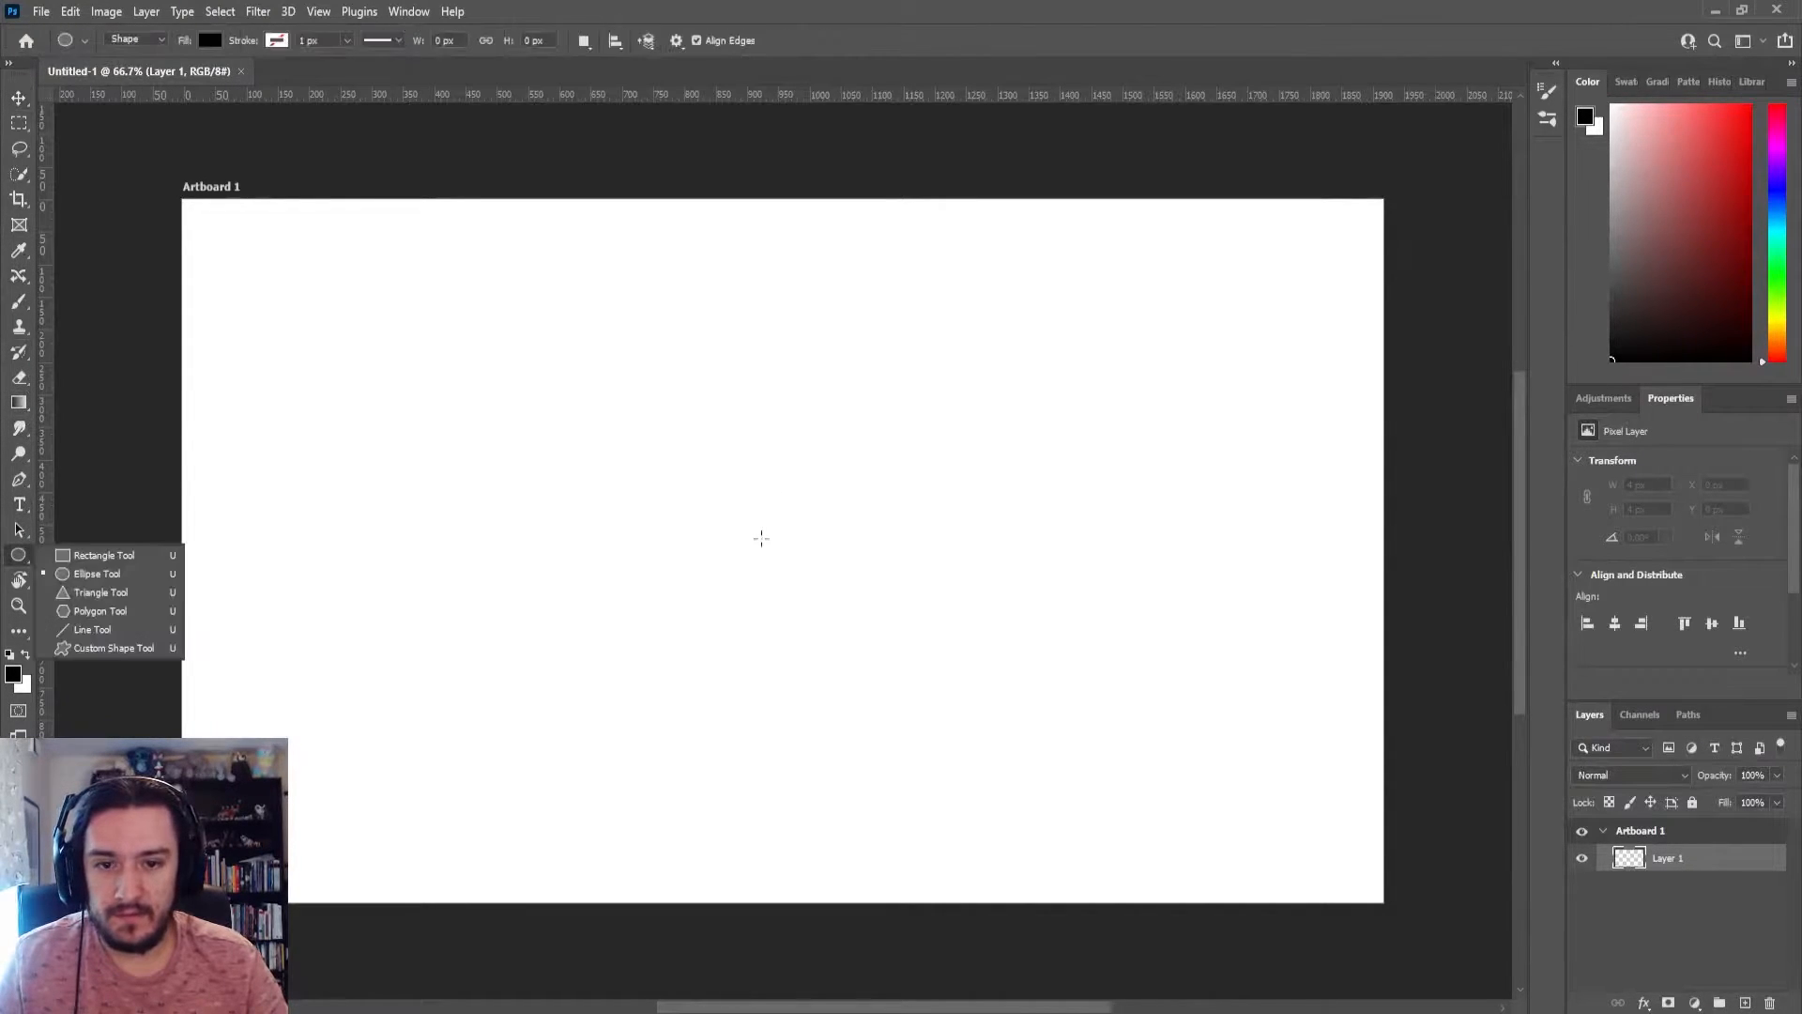
pyautogui.moveTo(762, 538); pyautogui.dragTo(607, 346)
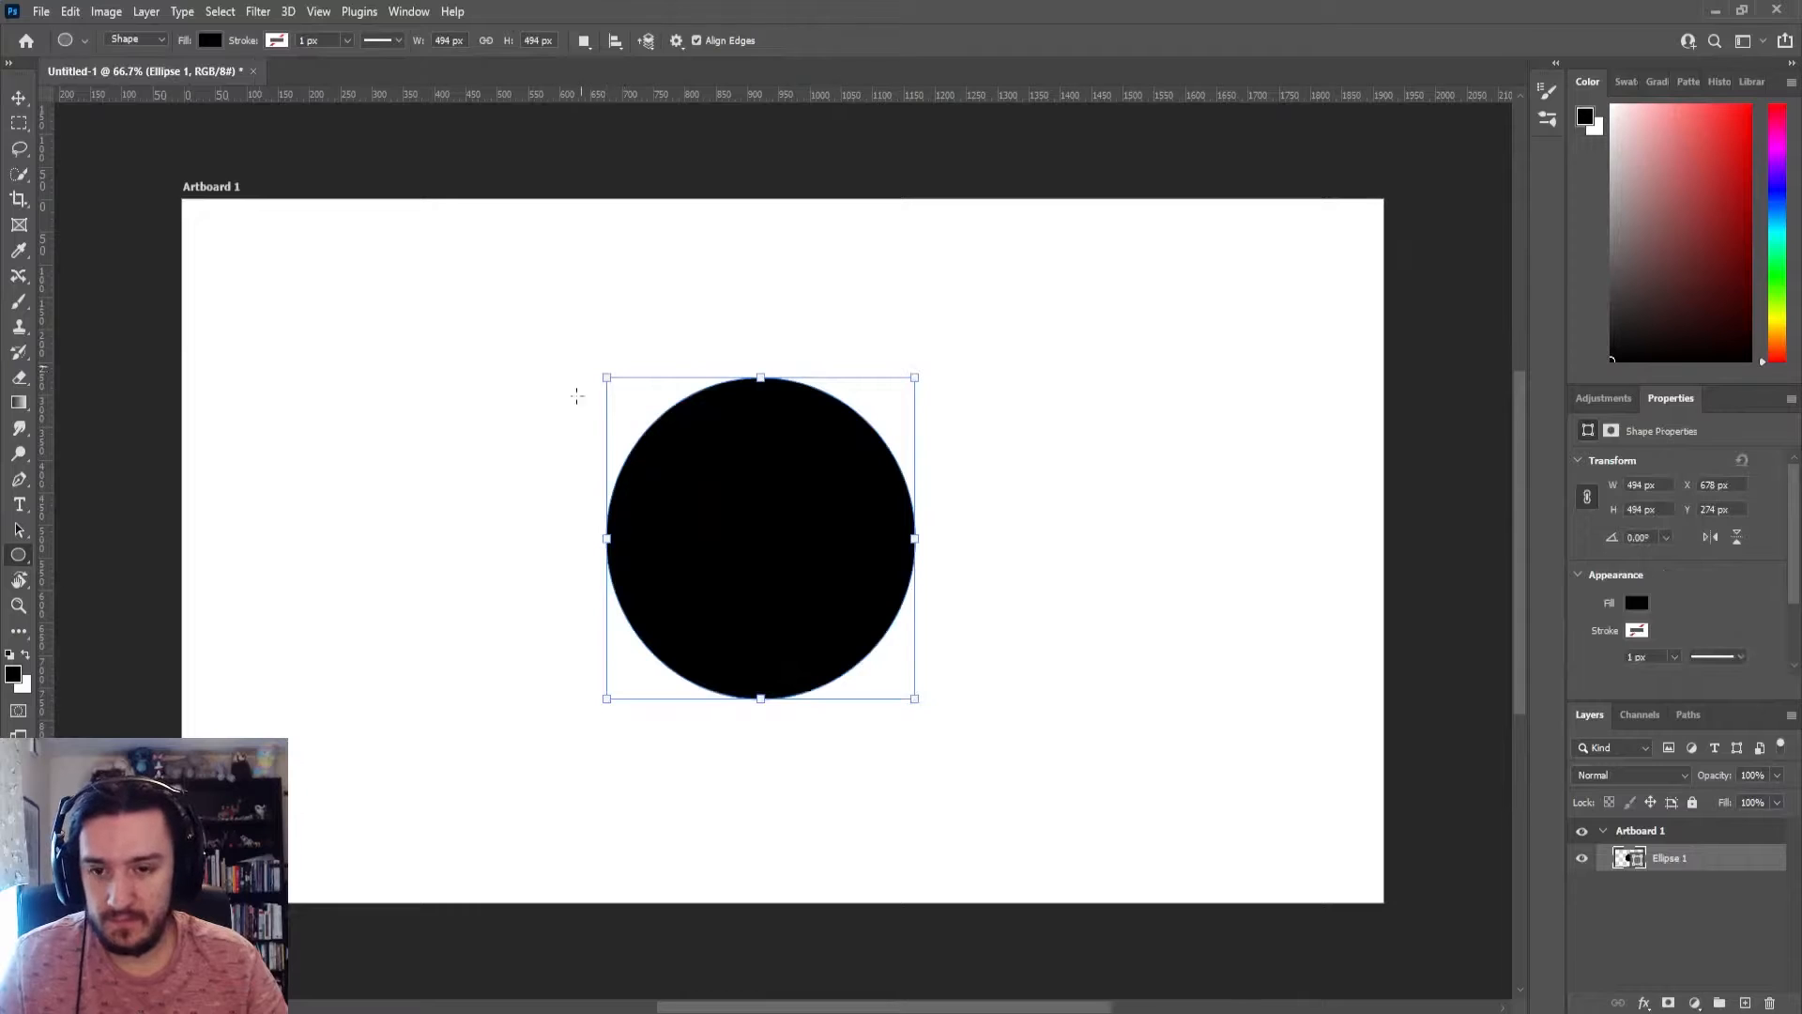
pyautogui.press('v')
# Examine the pixels along the black circle's right edge at high magnification, checking them against the edge of the Illustrator circle
pyautogui.scroll(5, 892, 484)
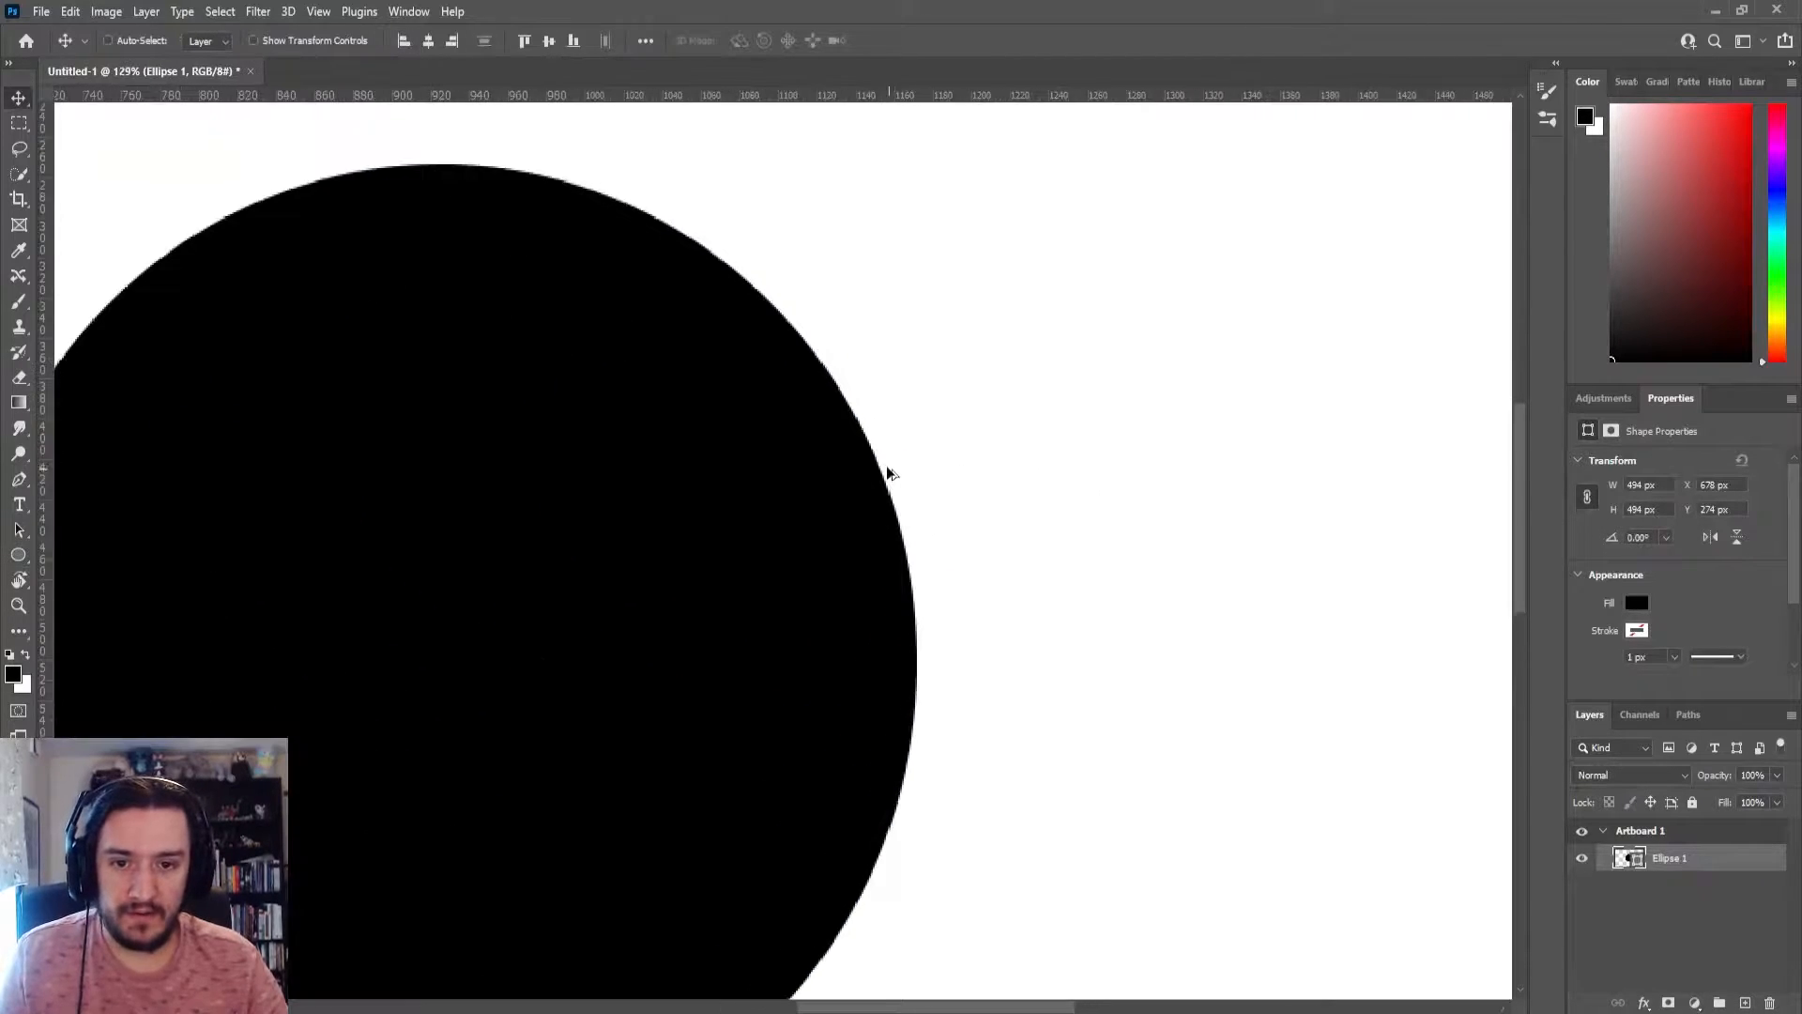
pyautogui.scroll(8, 873, 486)
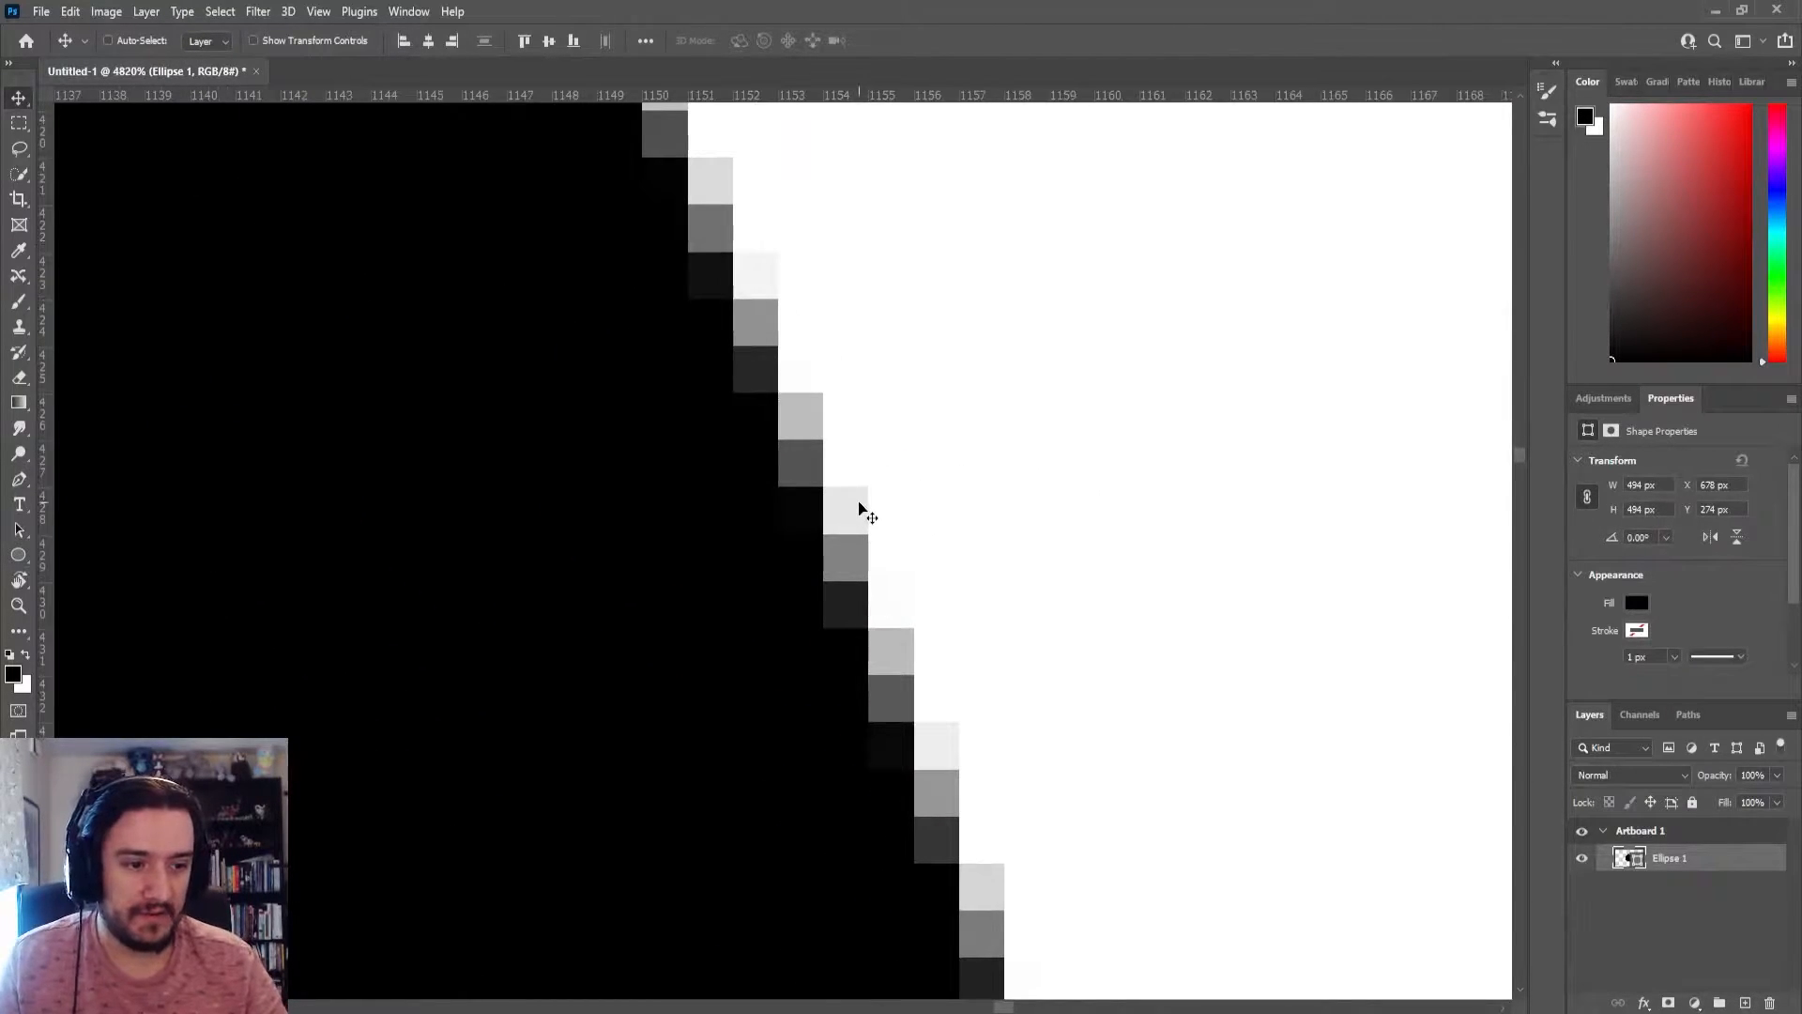
pyautogui.click(1716, 10)
pyautogui.scroll(4, 840, 624)
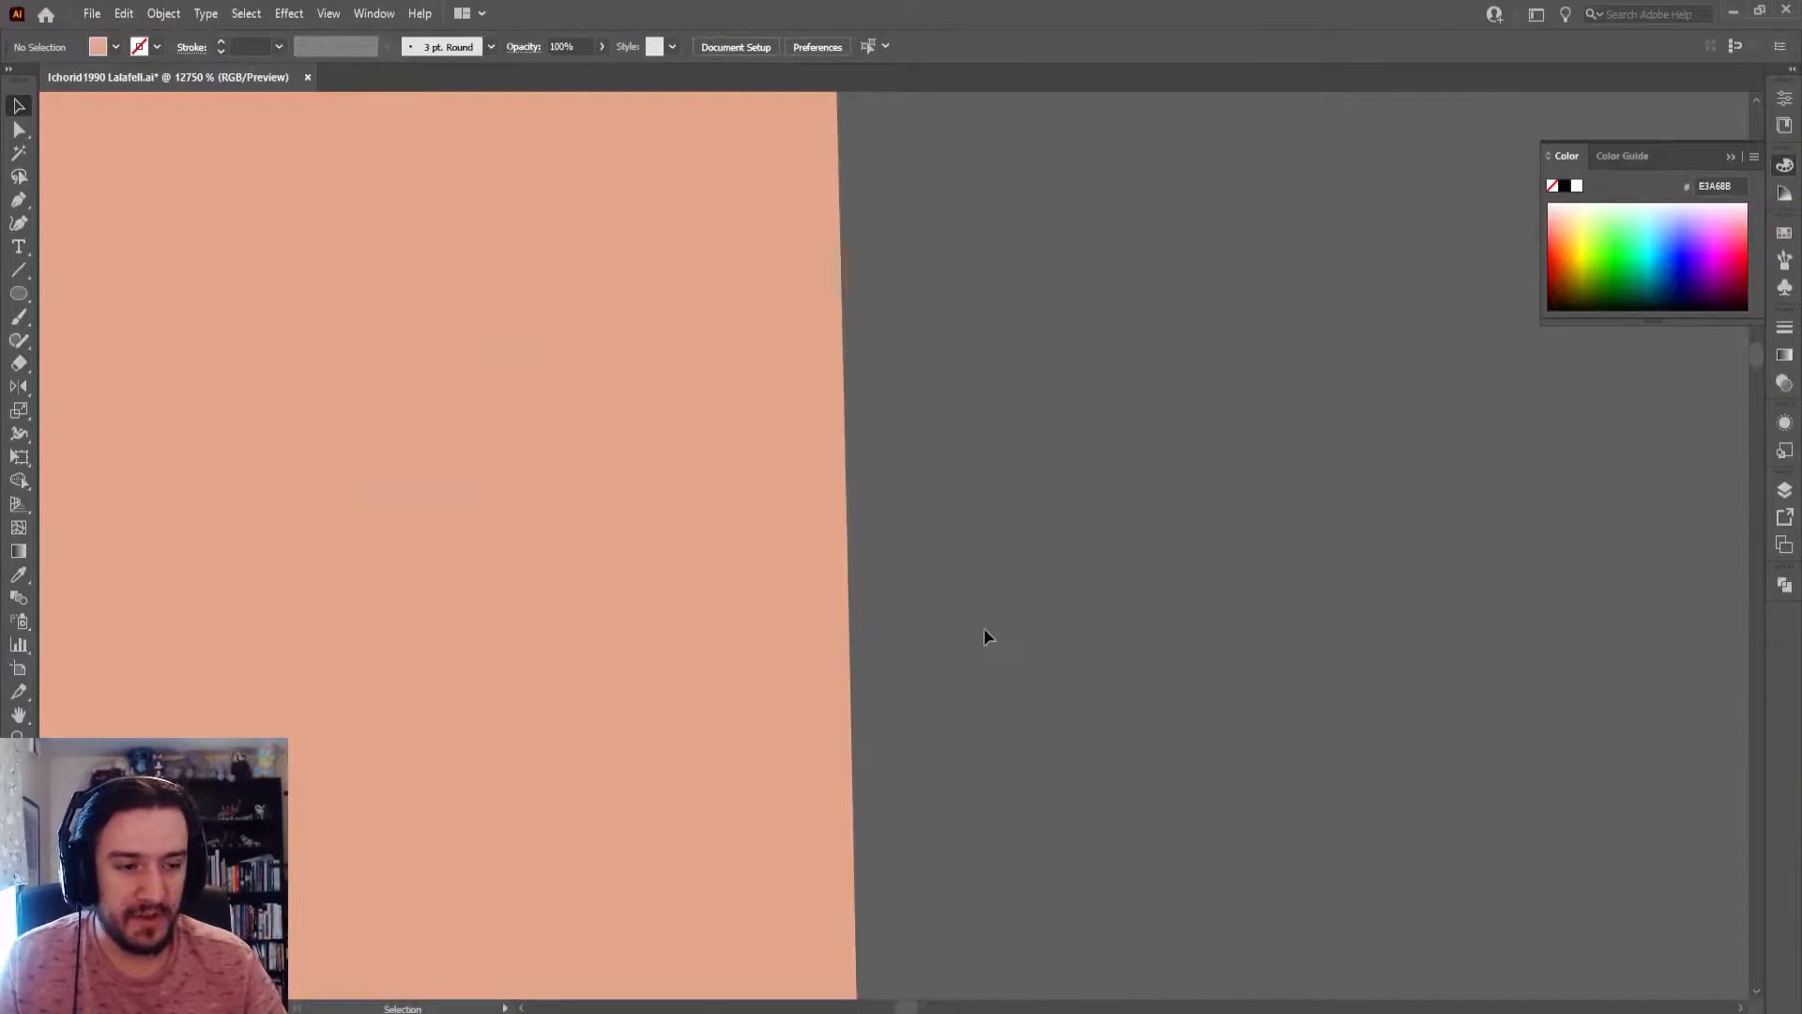
pyautogui.hotkey('alt', 'Tab')
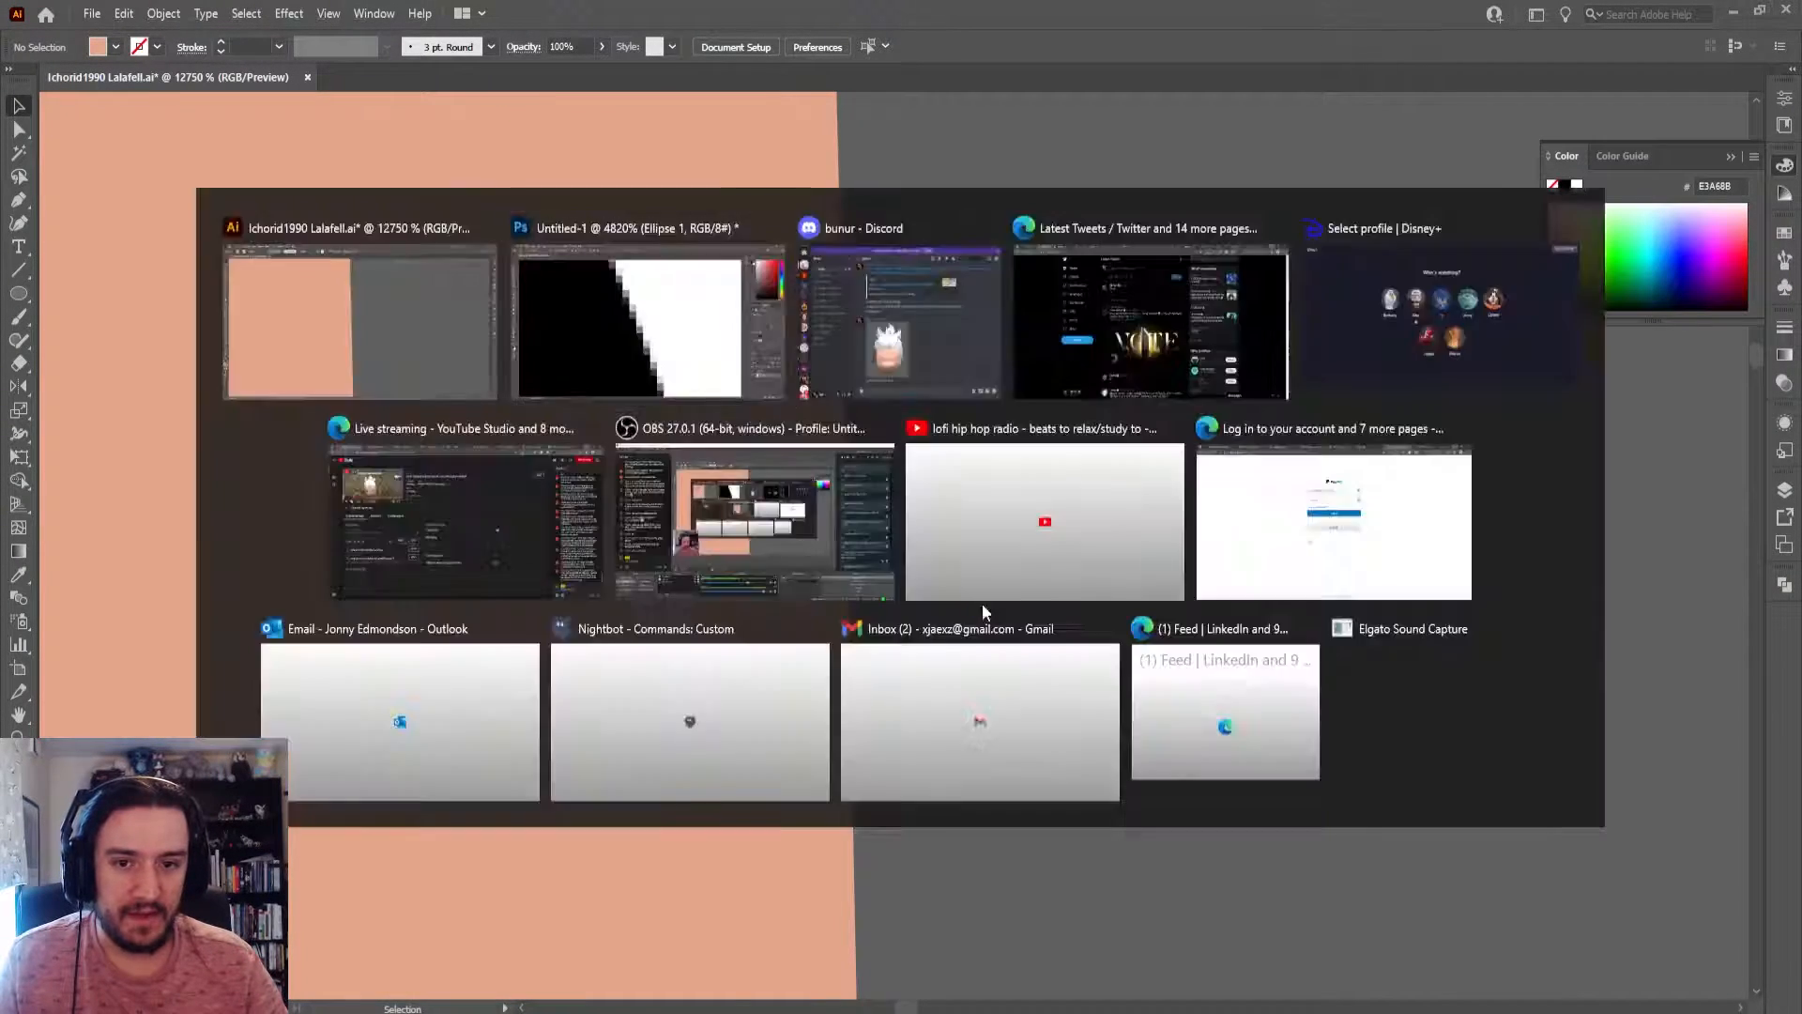
pyautogui.scroll(-2, 835, 439)
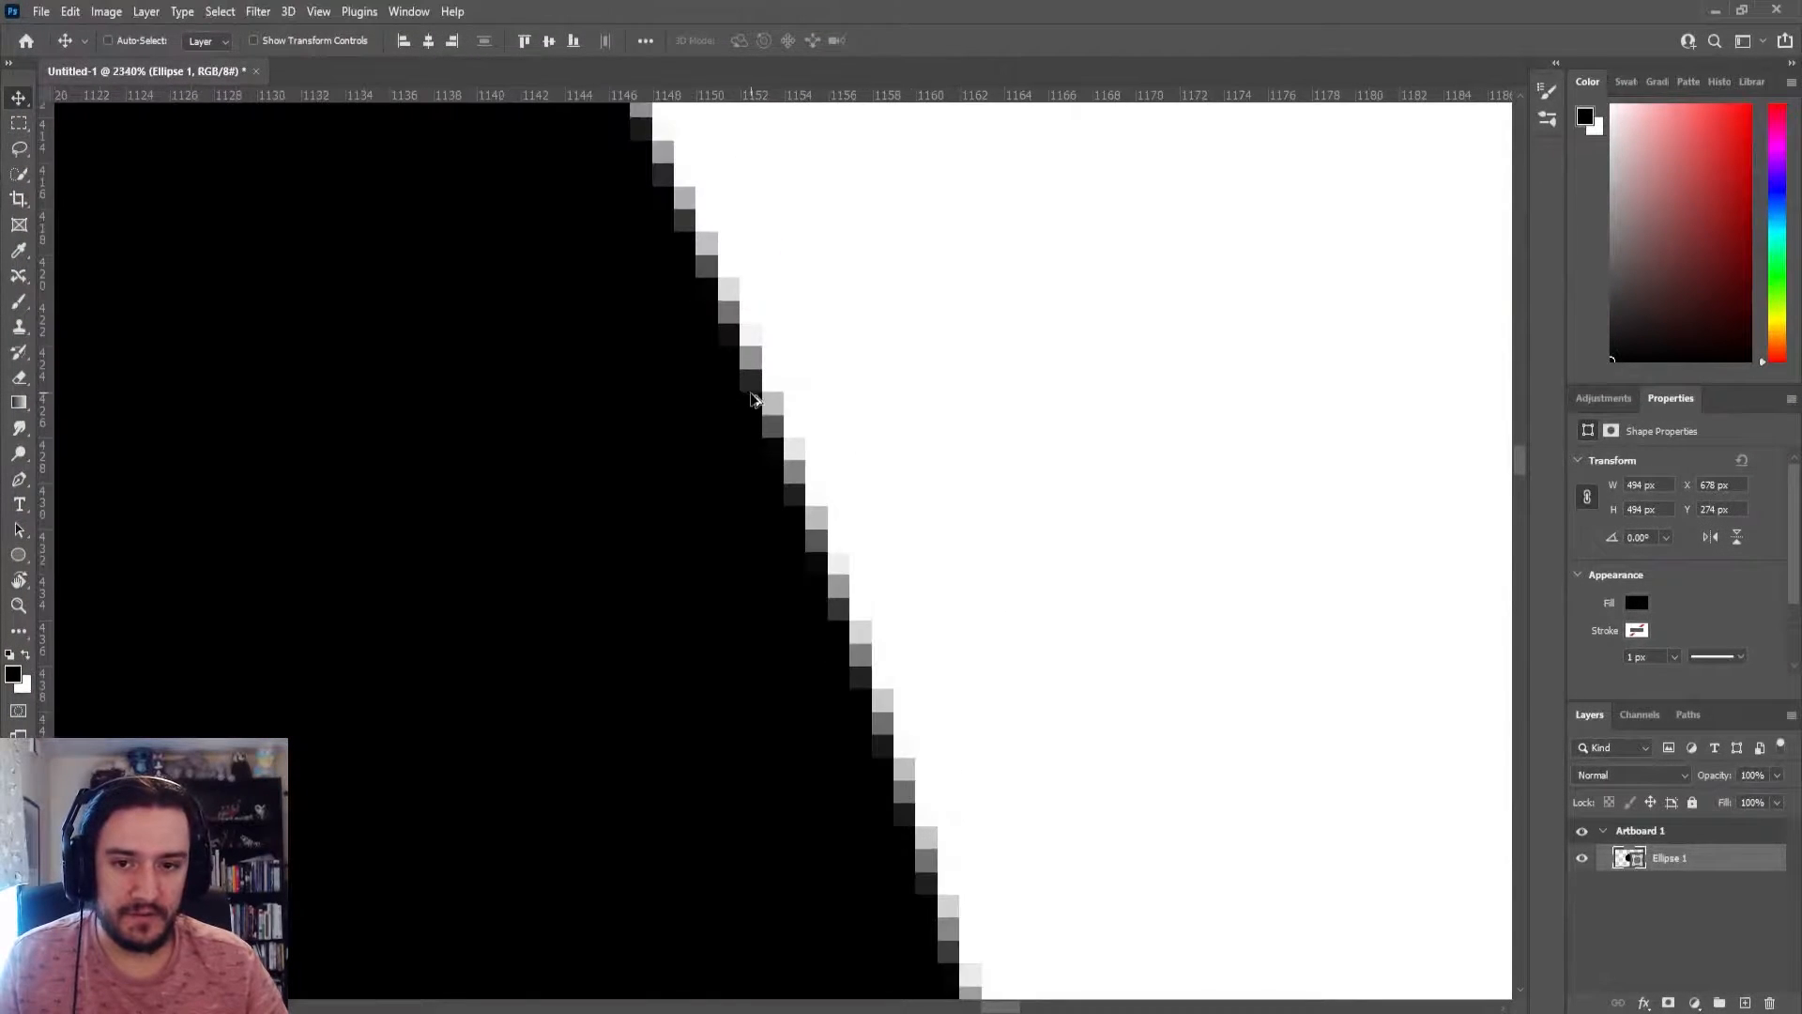
pyautogui.scroll(5, 792, 419)
pyautogui.scroll(-2, 733, 429)
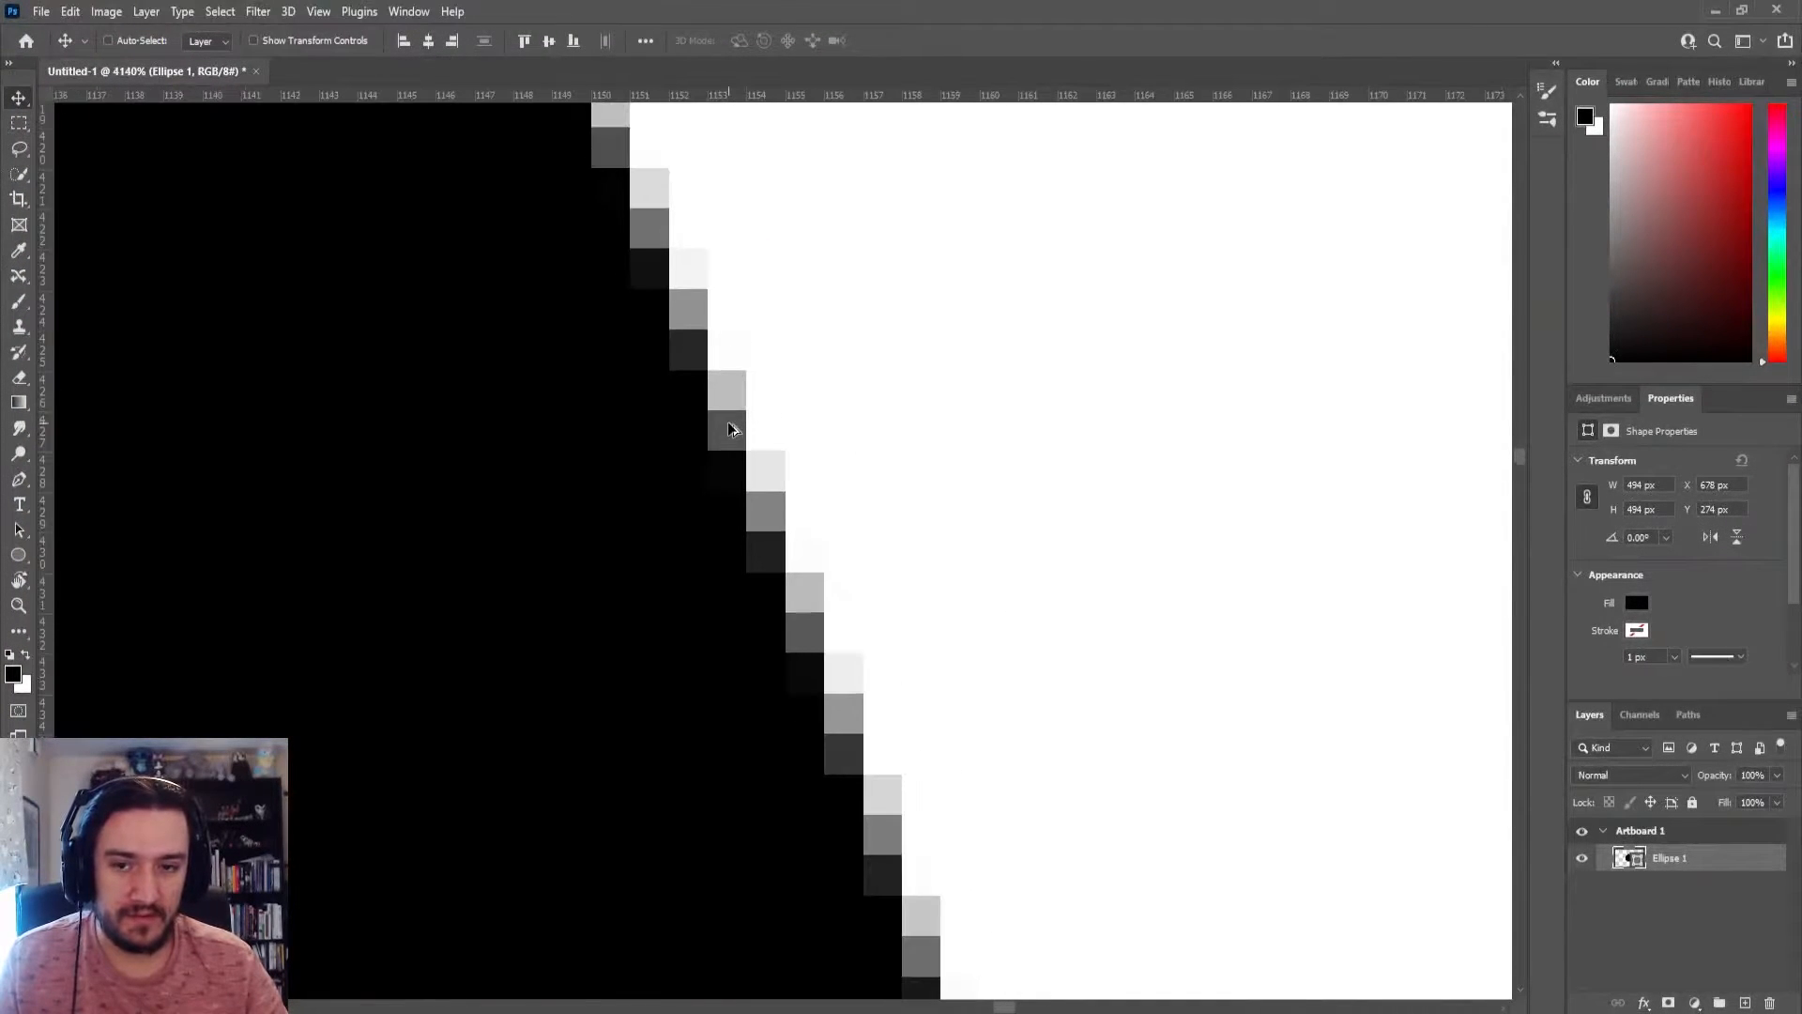
pyautogui.scroll(3, 733, 429)
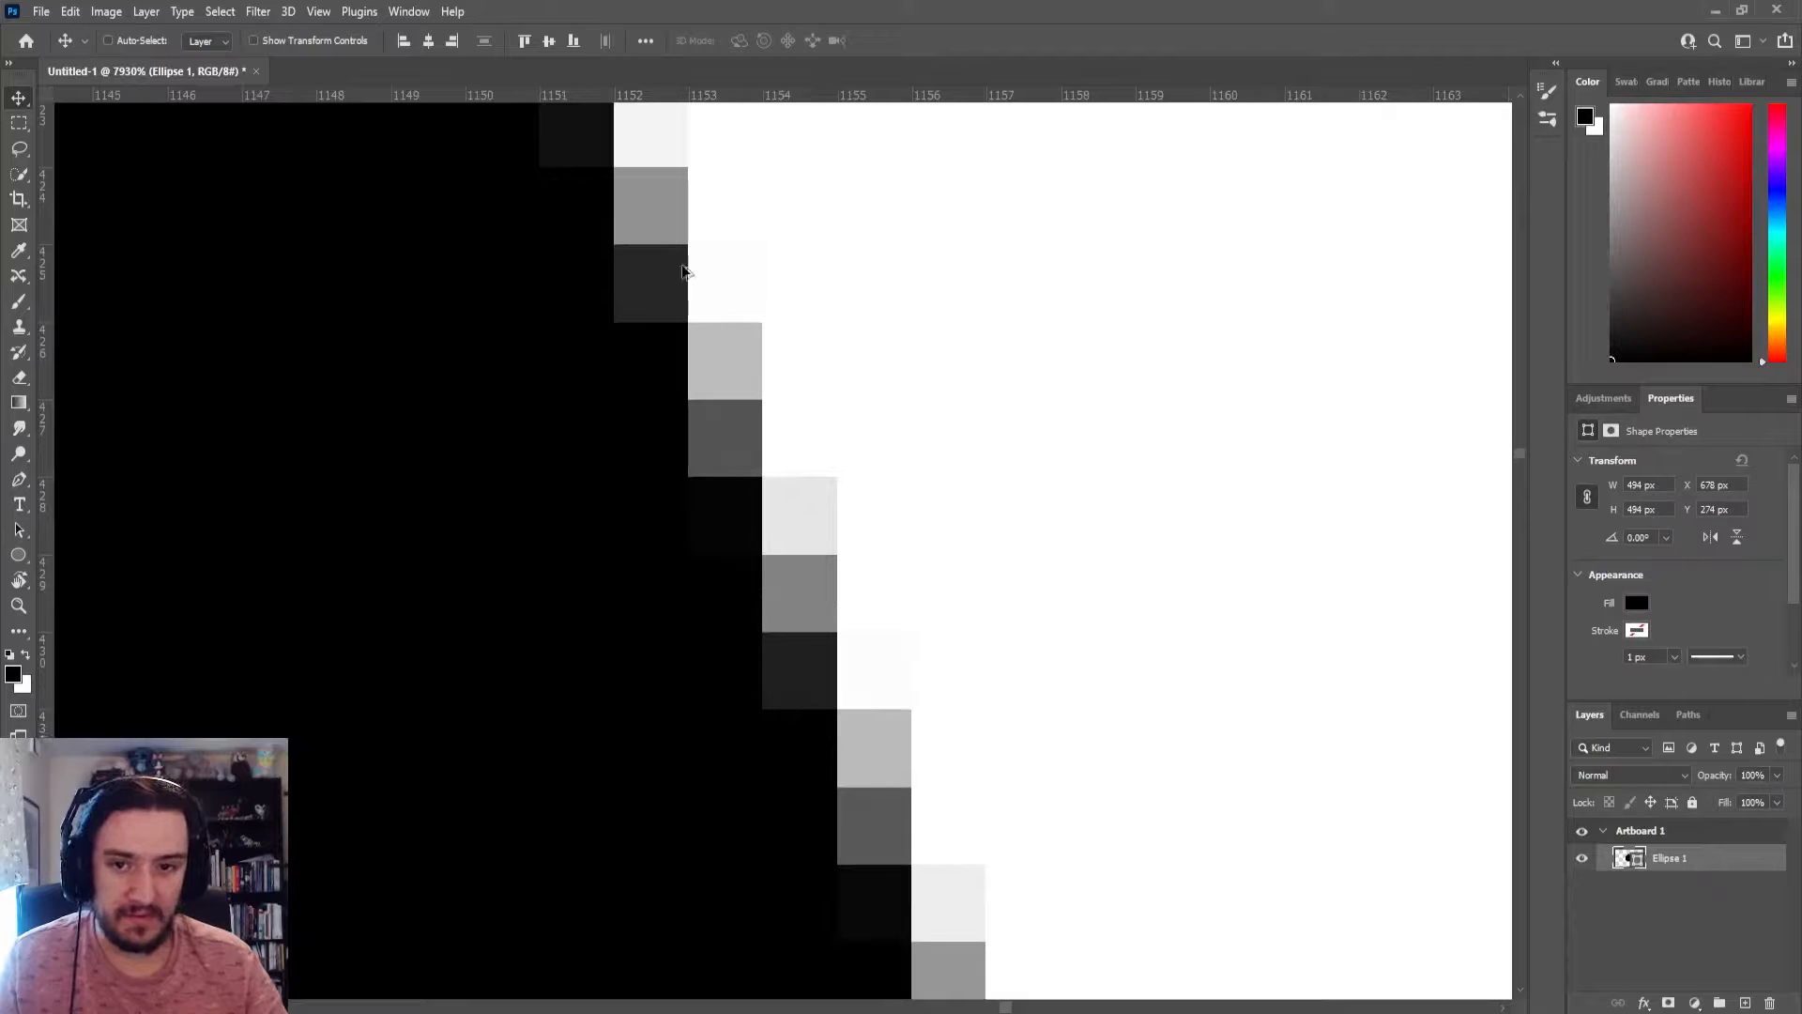
# Compare the Illustrator circle's edge at 64000% magnification with the Photoshop circle's pixels, and select the Illustrator circle to show its path
pyautogui.hotkey('alt', 'Tab')
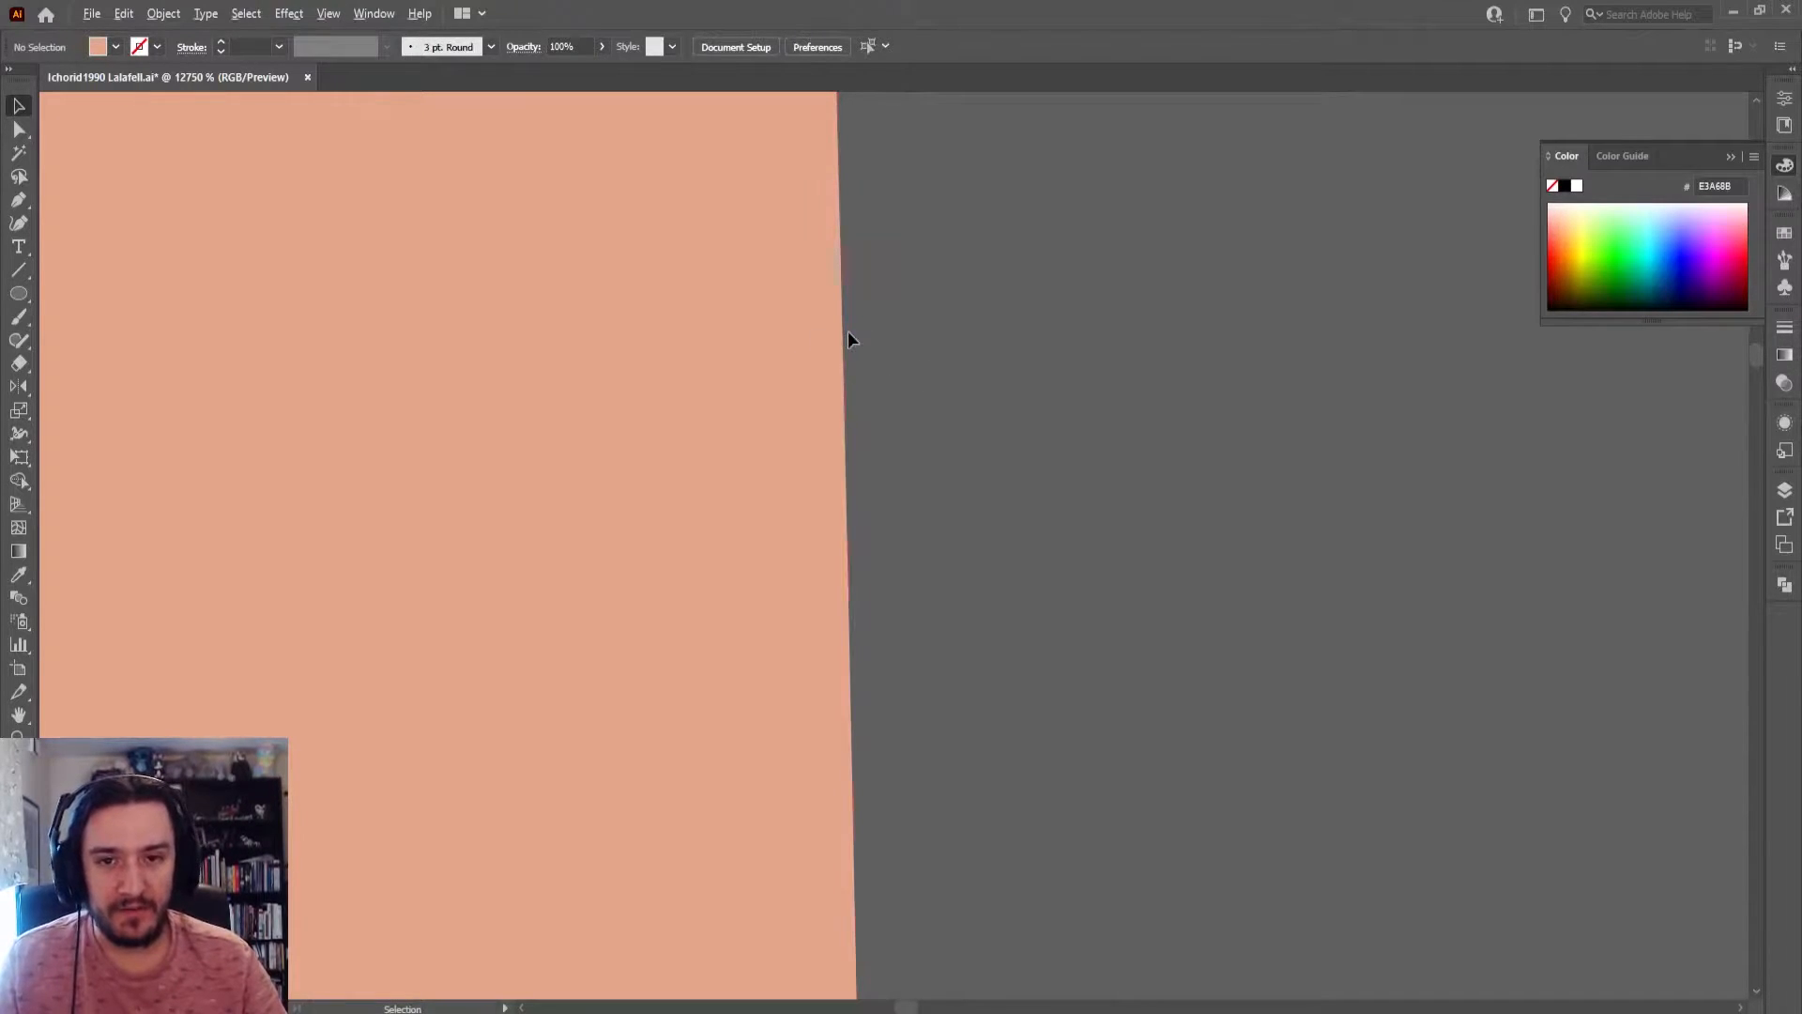
pyautogui.scroll(3, 848, 333)
pyautogui.scroll(2, 877, 336)
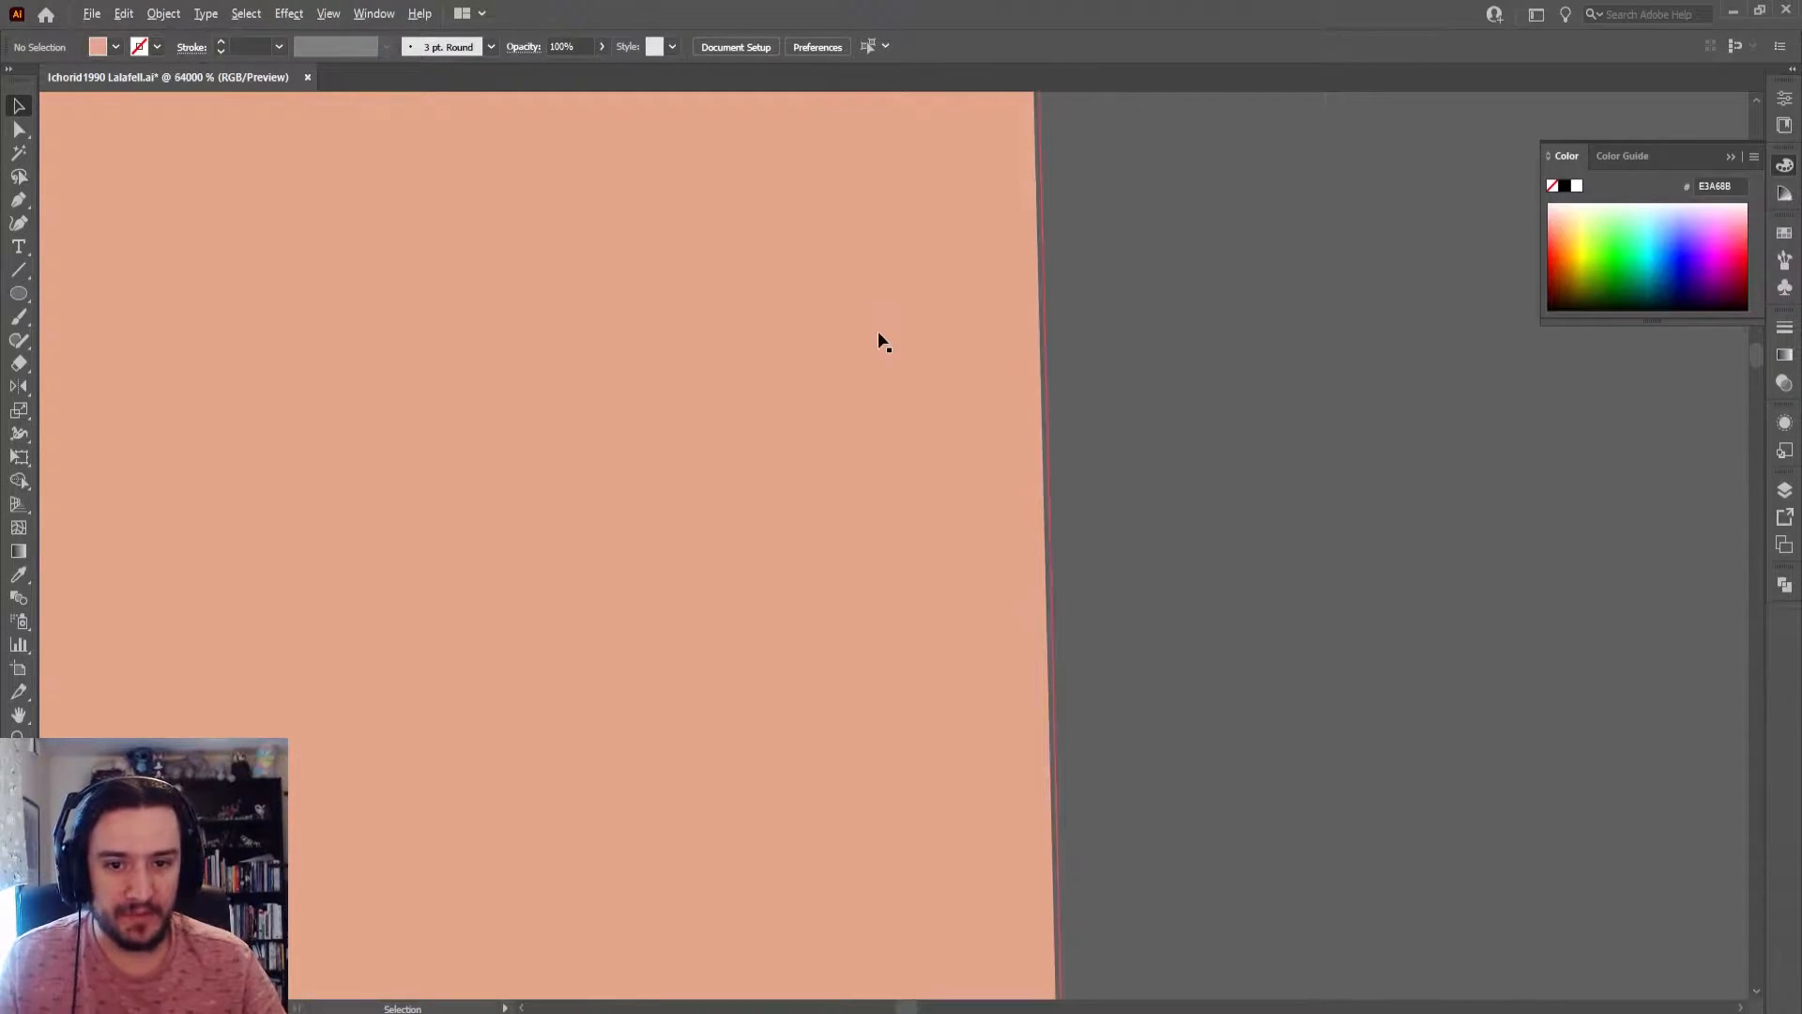
pyautogui.hotkey('alt', 'Tab')
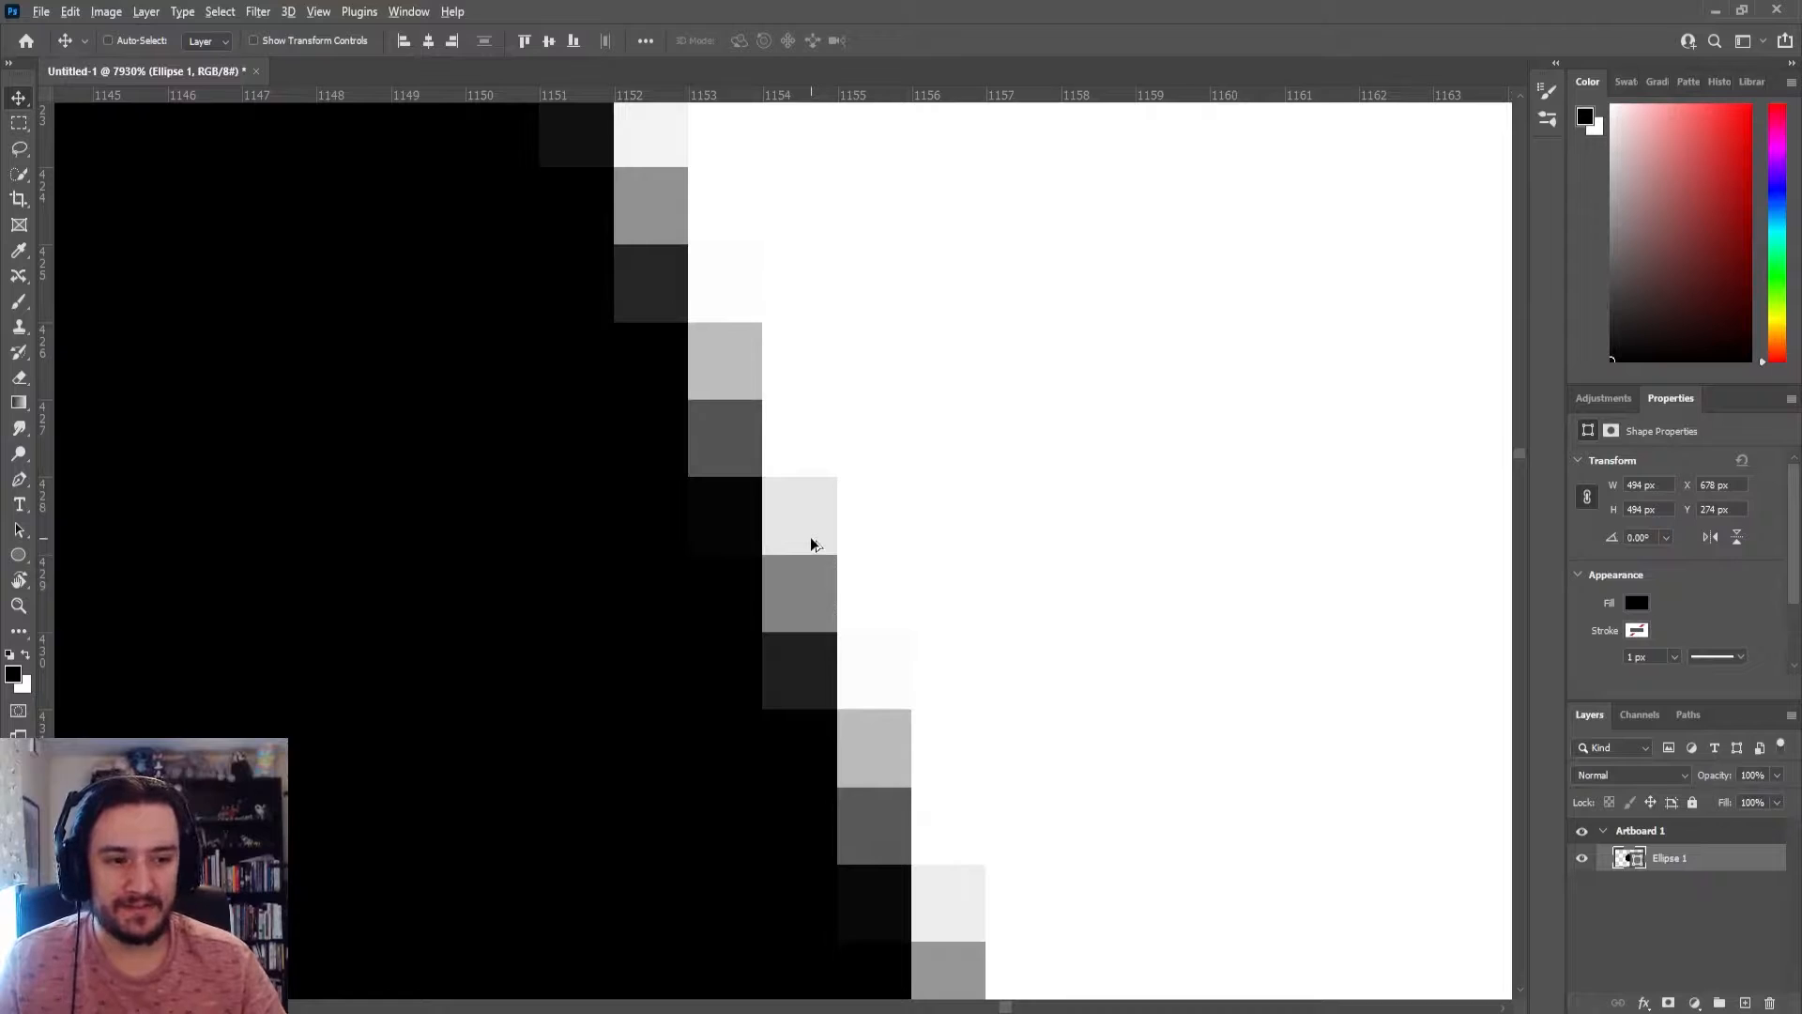
pyautogui.scroll(-4, 811, 544)
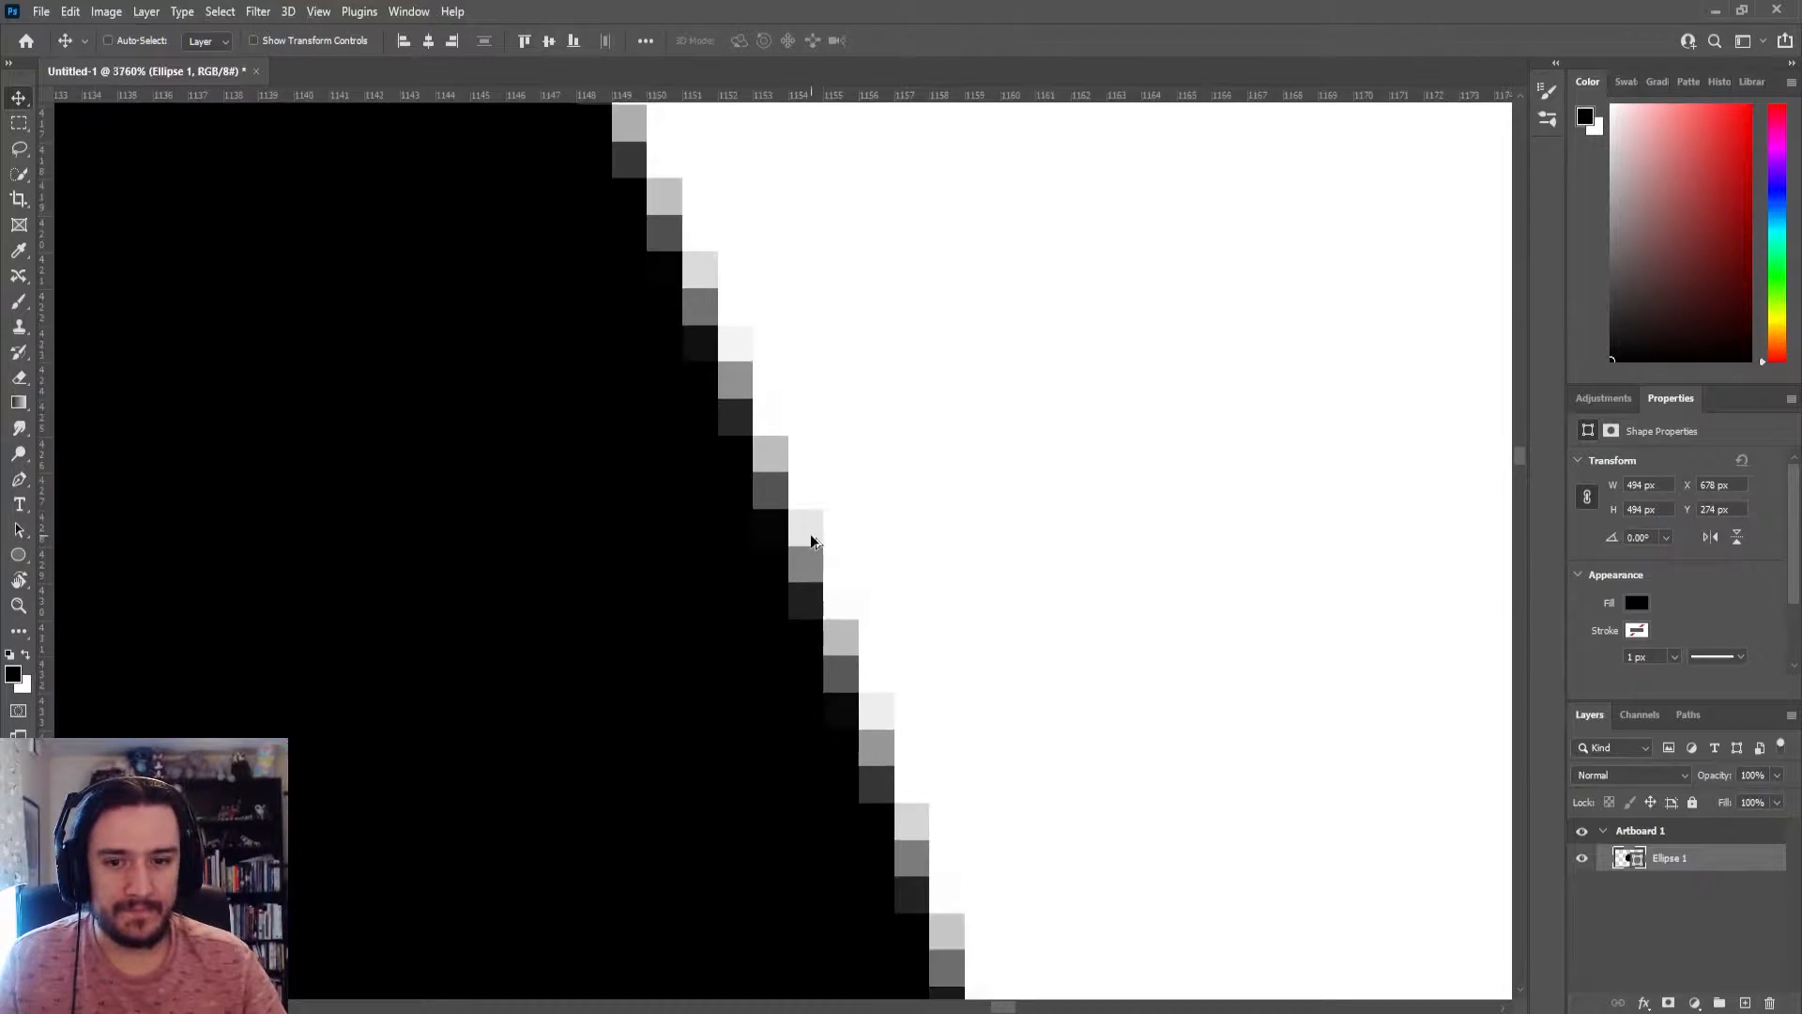
pyautogui.scroll(4, 811, 541)
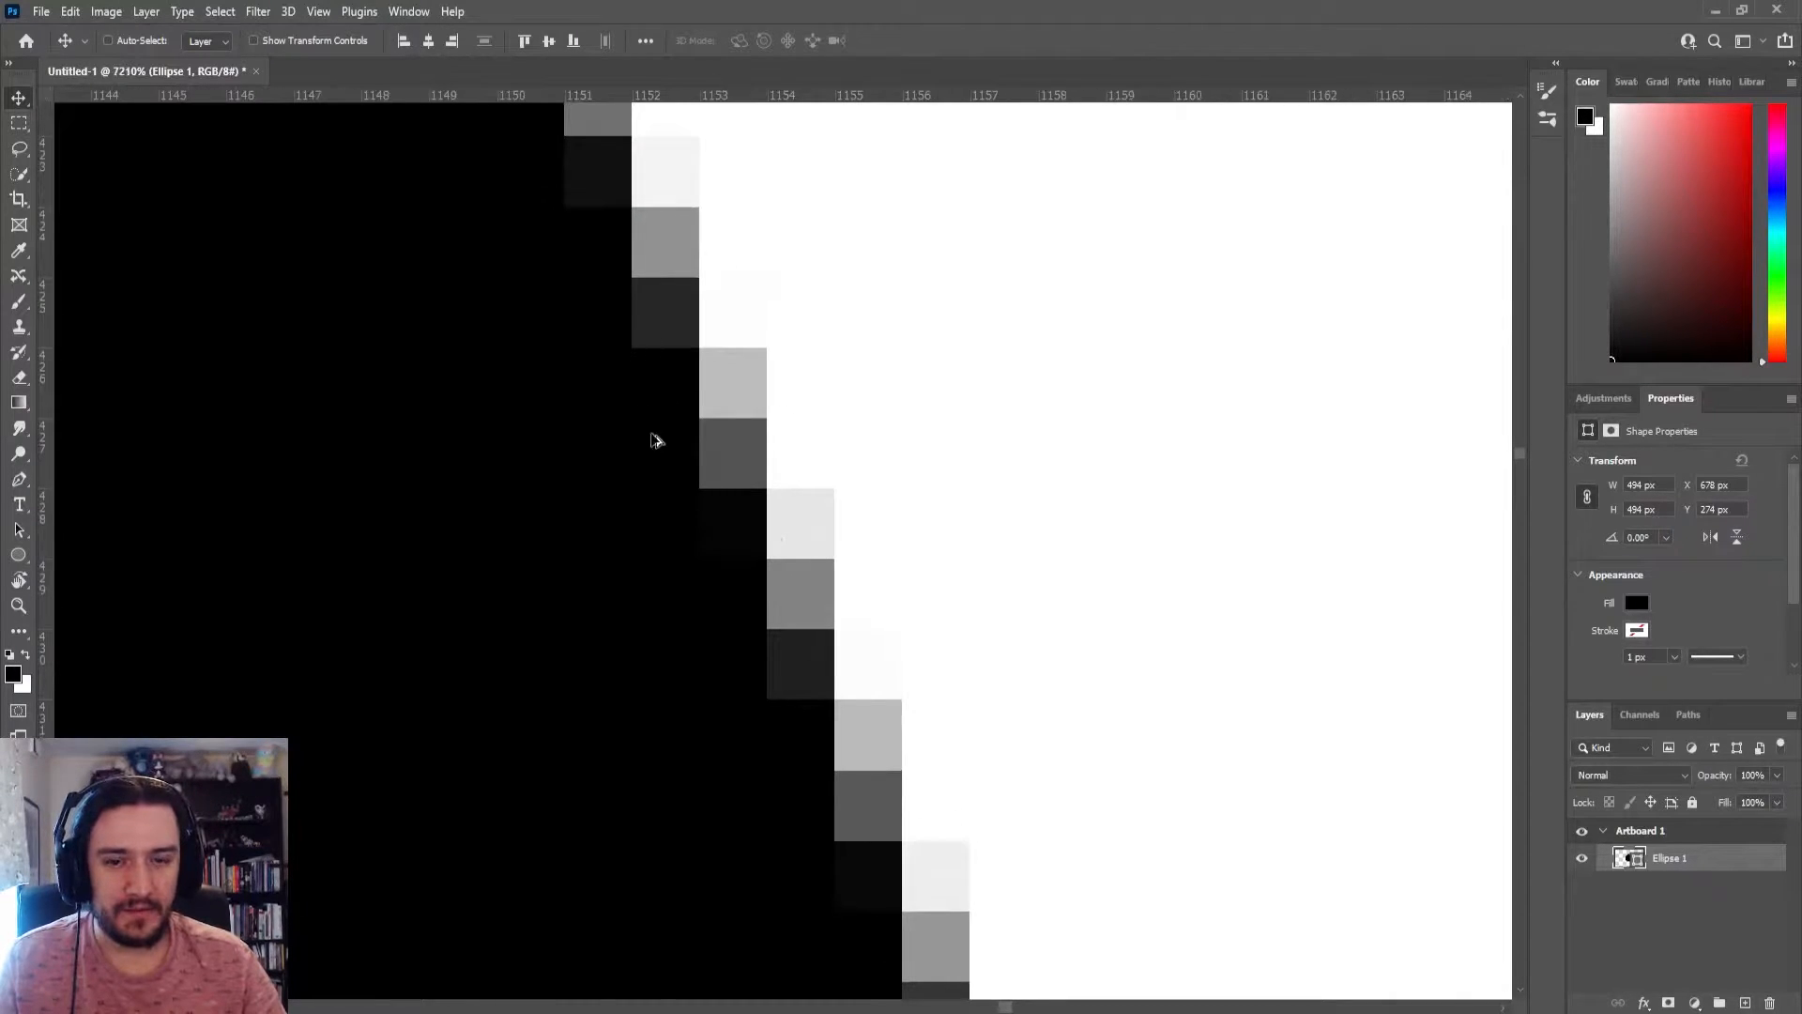
pyautogui.hotkey('alt', 'Tab')
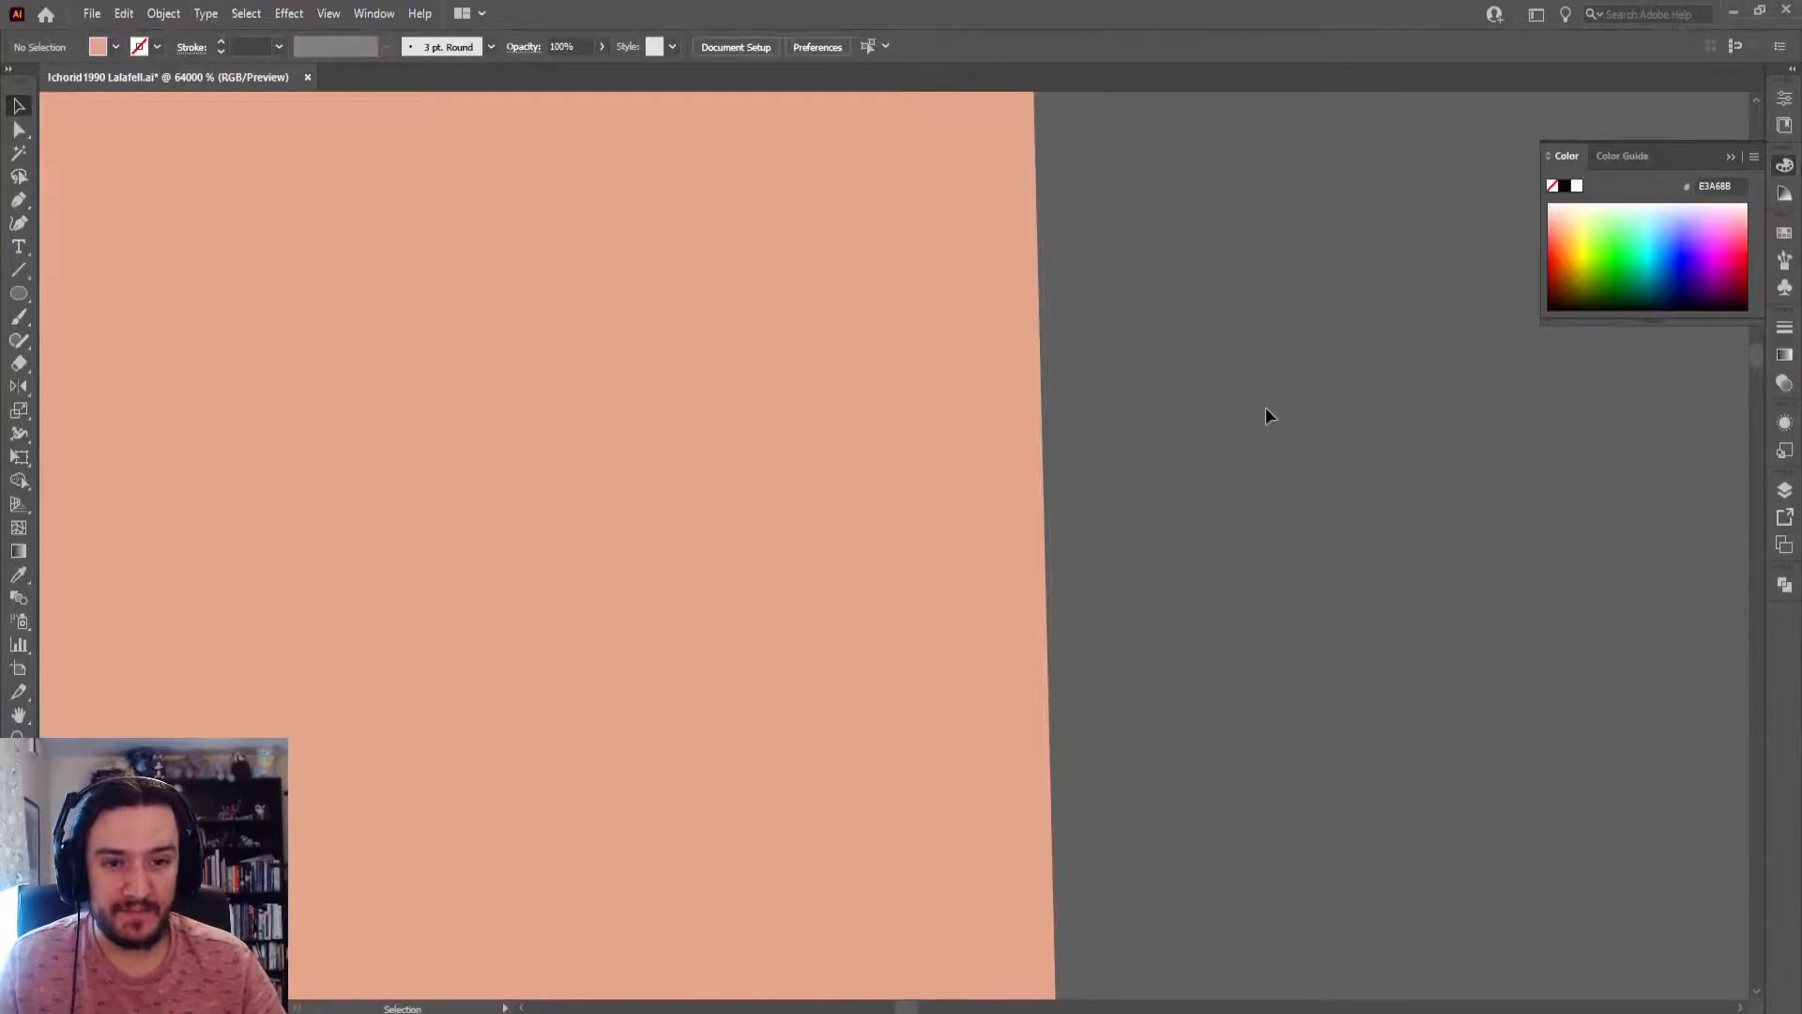
pyautogui.click(1047, 421)
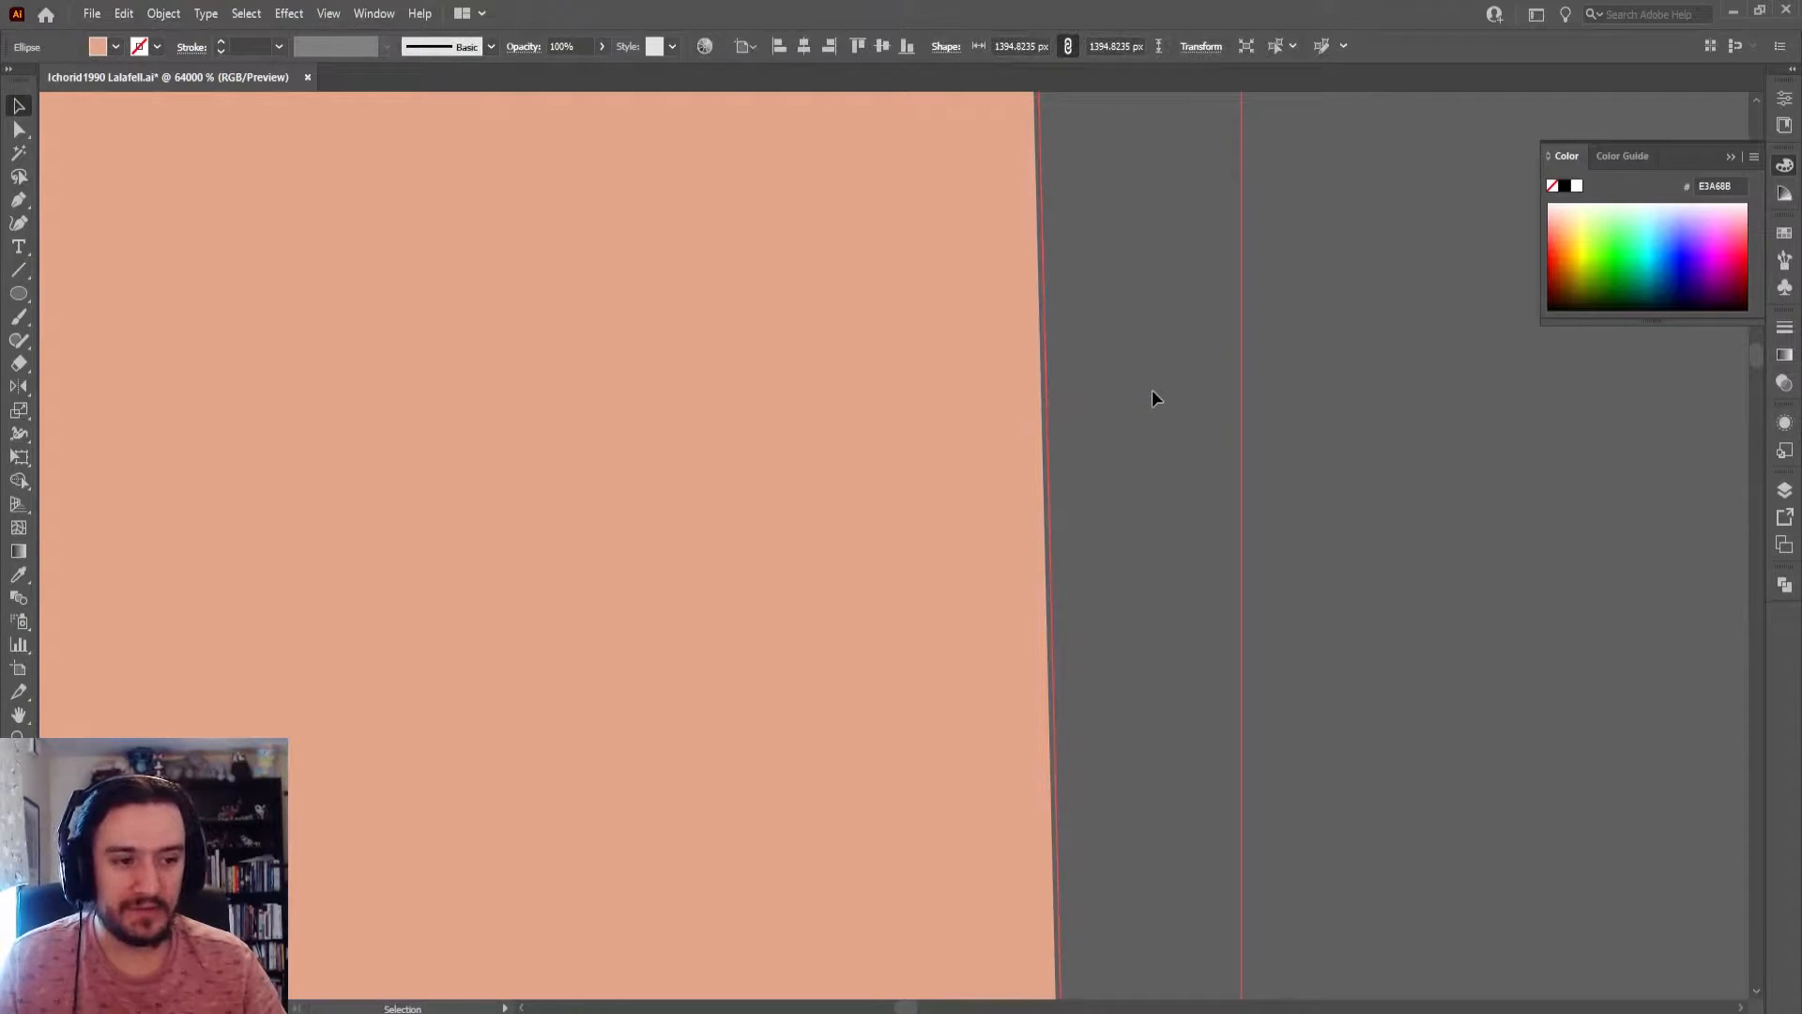
# Compare the two whole circles at normal viewing size, alternating between Photoshop and Illustrator
pyautogui.hotkey('alt', 'Tab')
pyautogui.scroll(-10, 1063, 384)
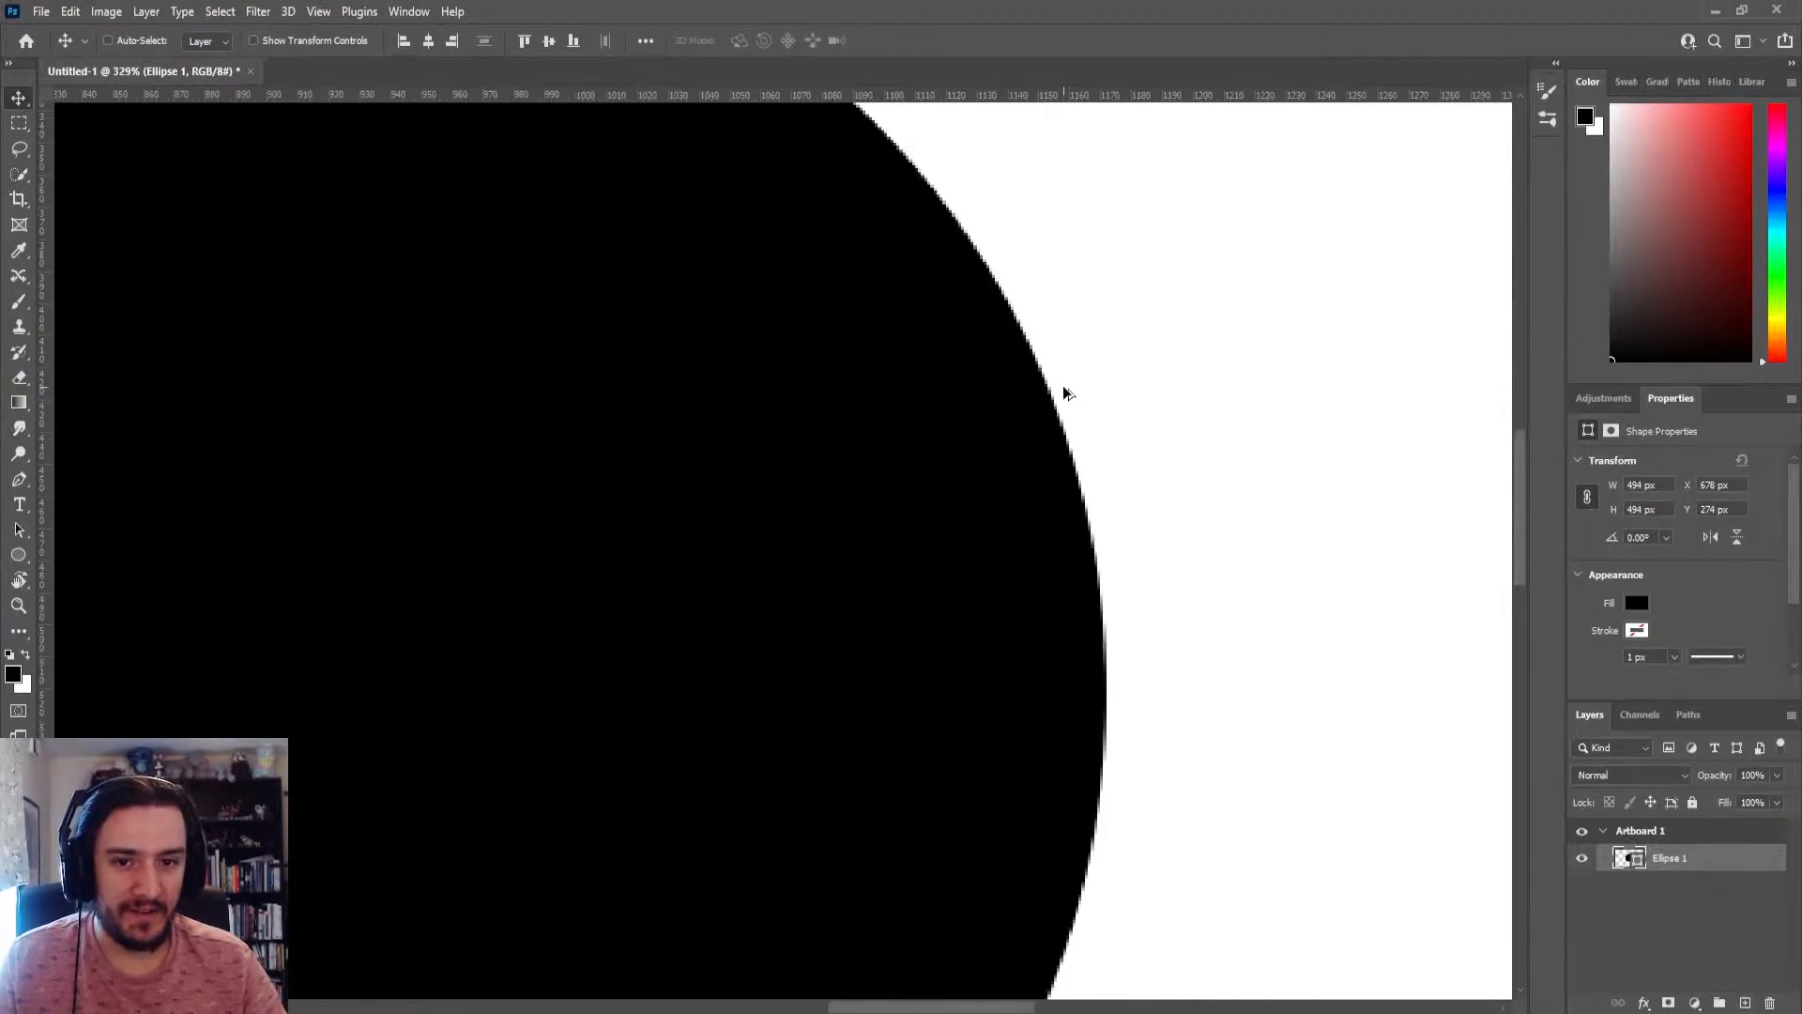
pyautogui.hotkey('alt', 'Tab')
pyautogui.scroll(-20, 1022, 408)
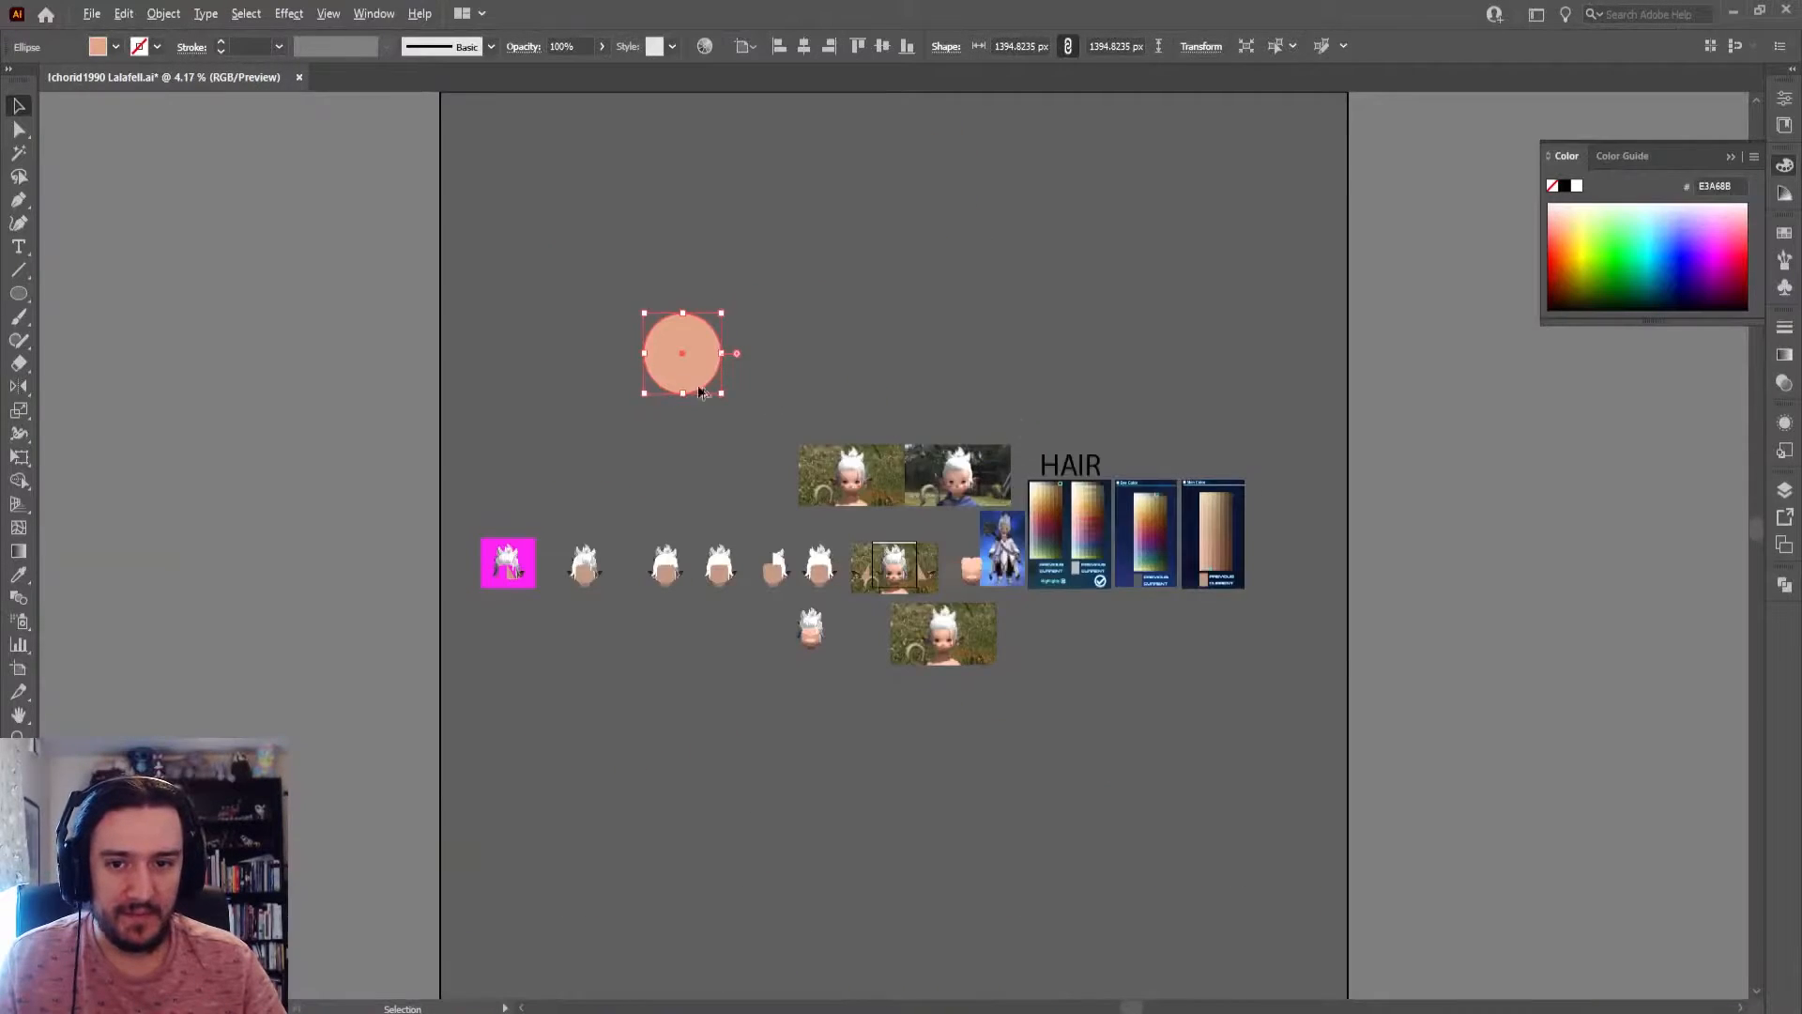
pyautogui.scroll(6, 699, 386)
pyautogui.moveTo(553, 297); pyautogui.dragTo(1030, 510)
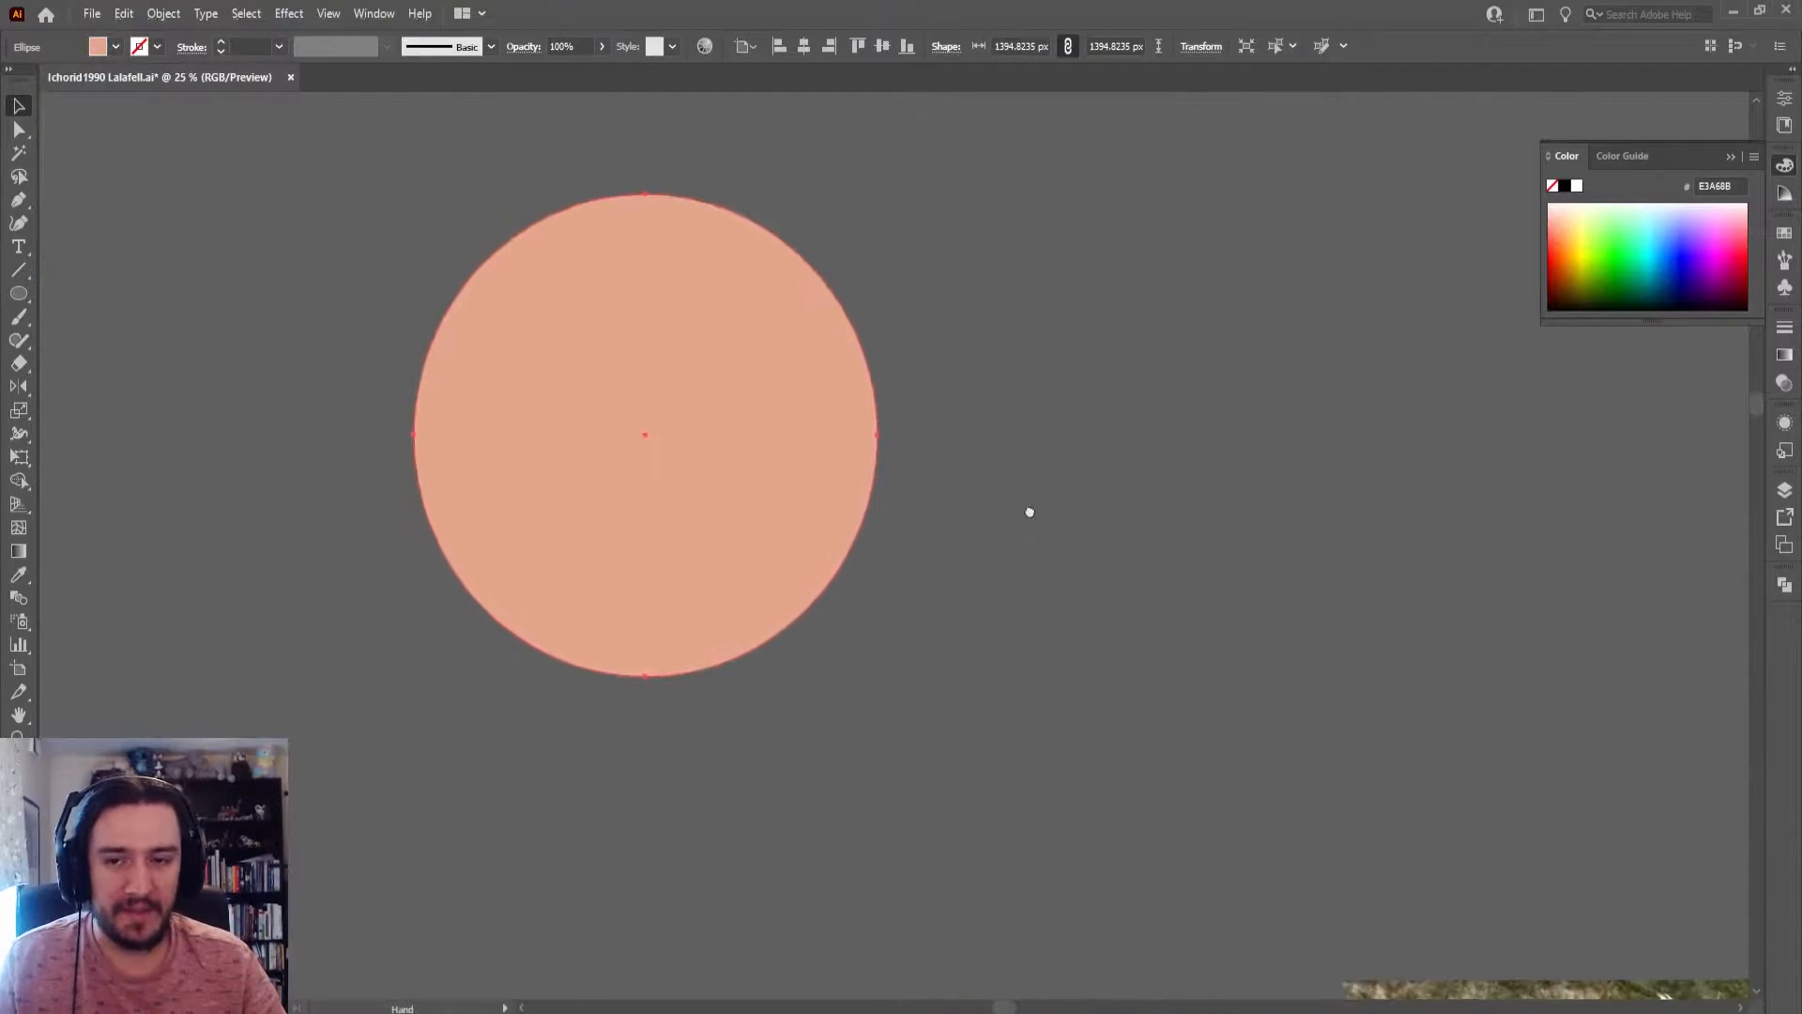
pyautogui.hotkey('alt', 'Tab')
pyautogui.hotkey('alt', 'Tab')
pyautogui.hotkey('alt', 'Tab')
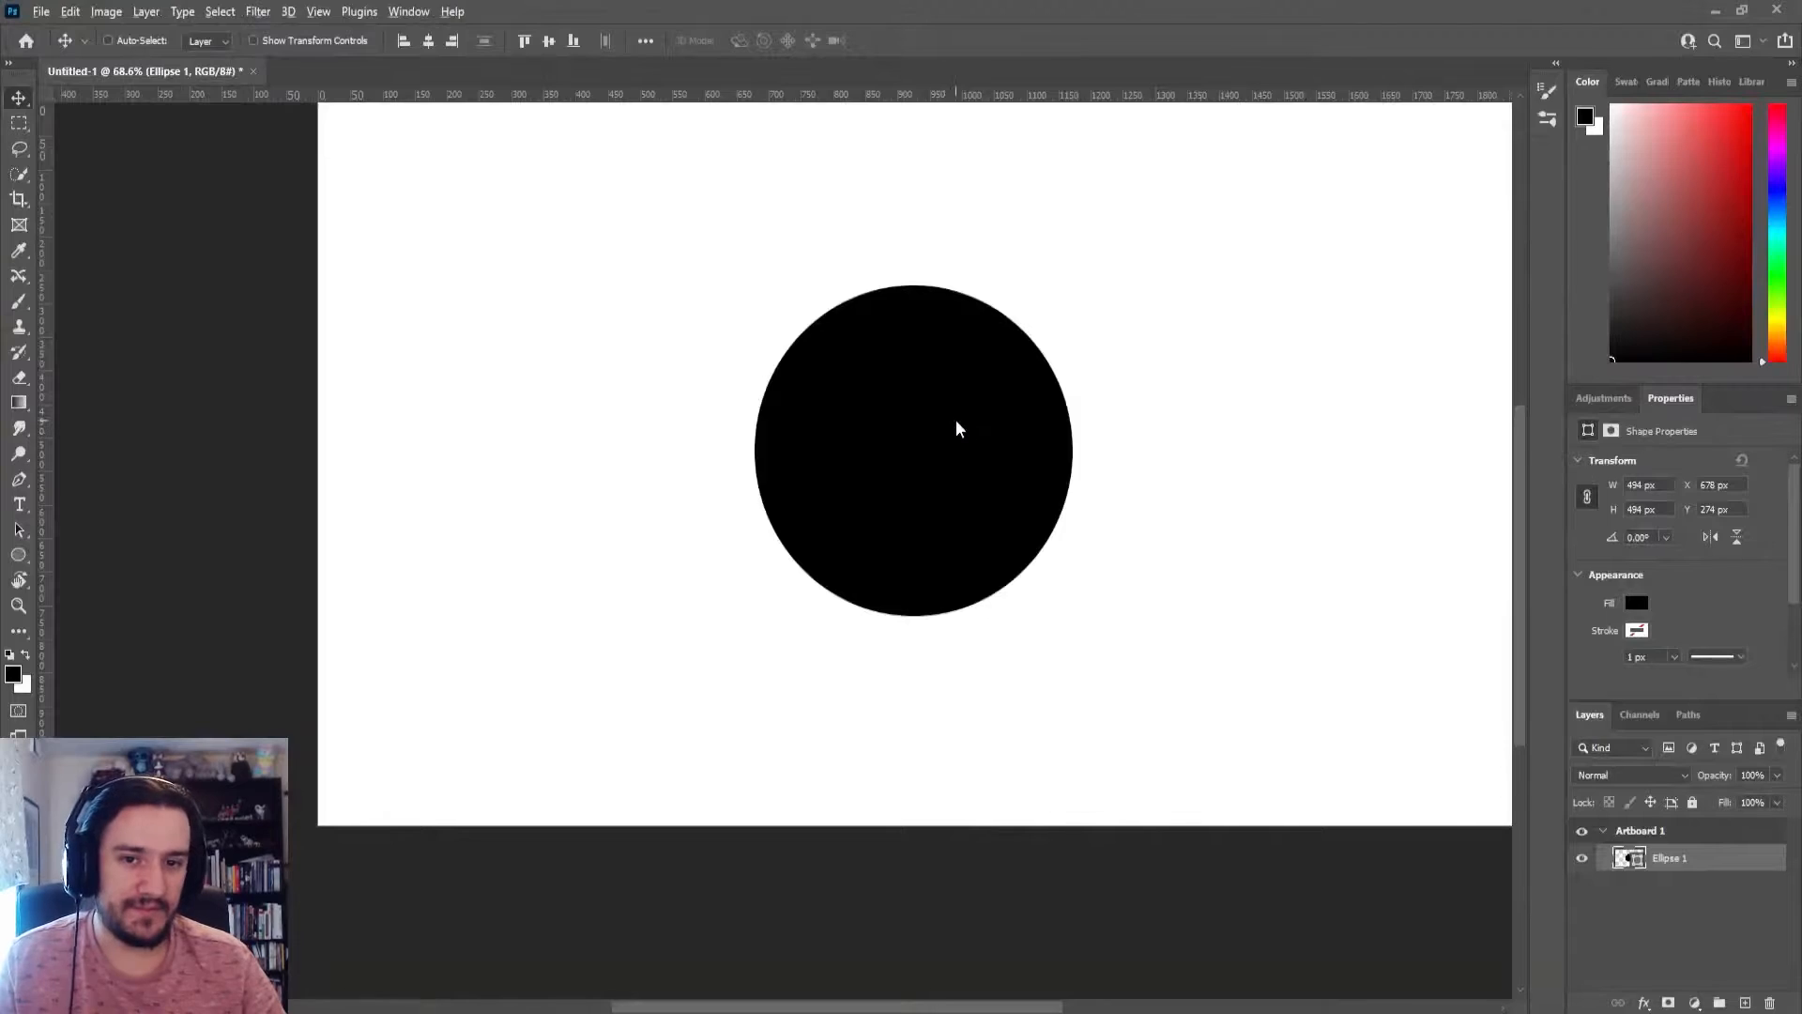
pyautogui.hotkey('alt', 'Tab')
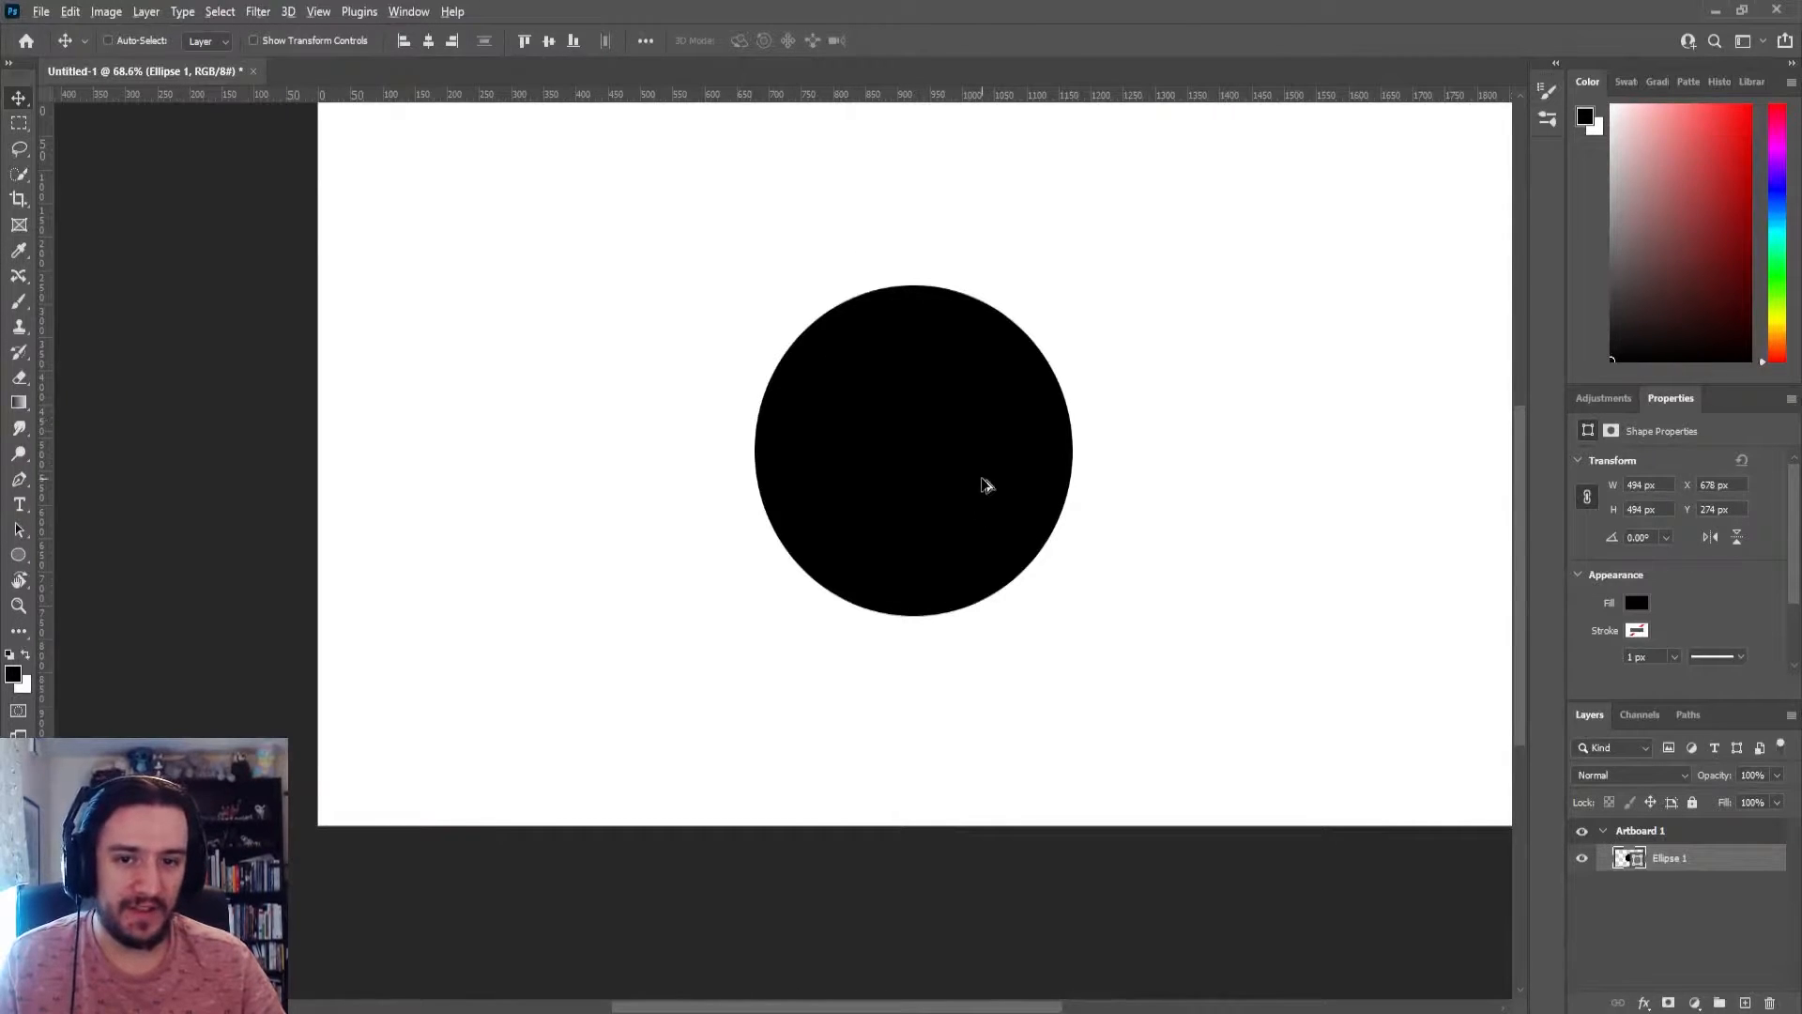
pyautogui.hotkey('alt', 'Tab')
# Compare the Photoshop circle with the Illustrator circle's right edge at high magnification, and deselect the Illustrator circle
pyautogui.hotkey('alt', 'Tab')
pyautogui.scroll(15, 1089, 394)
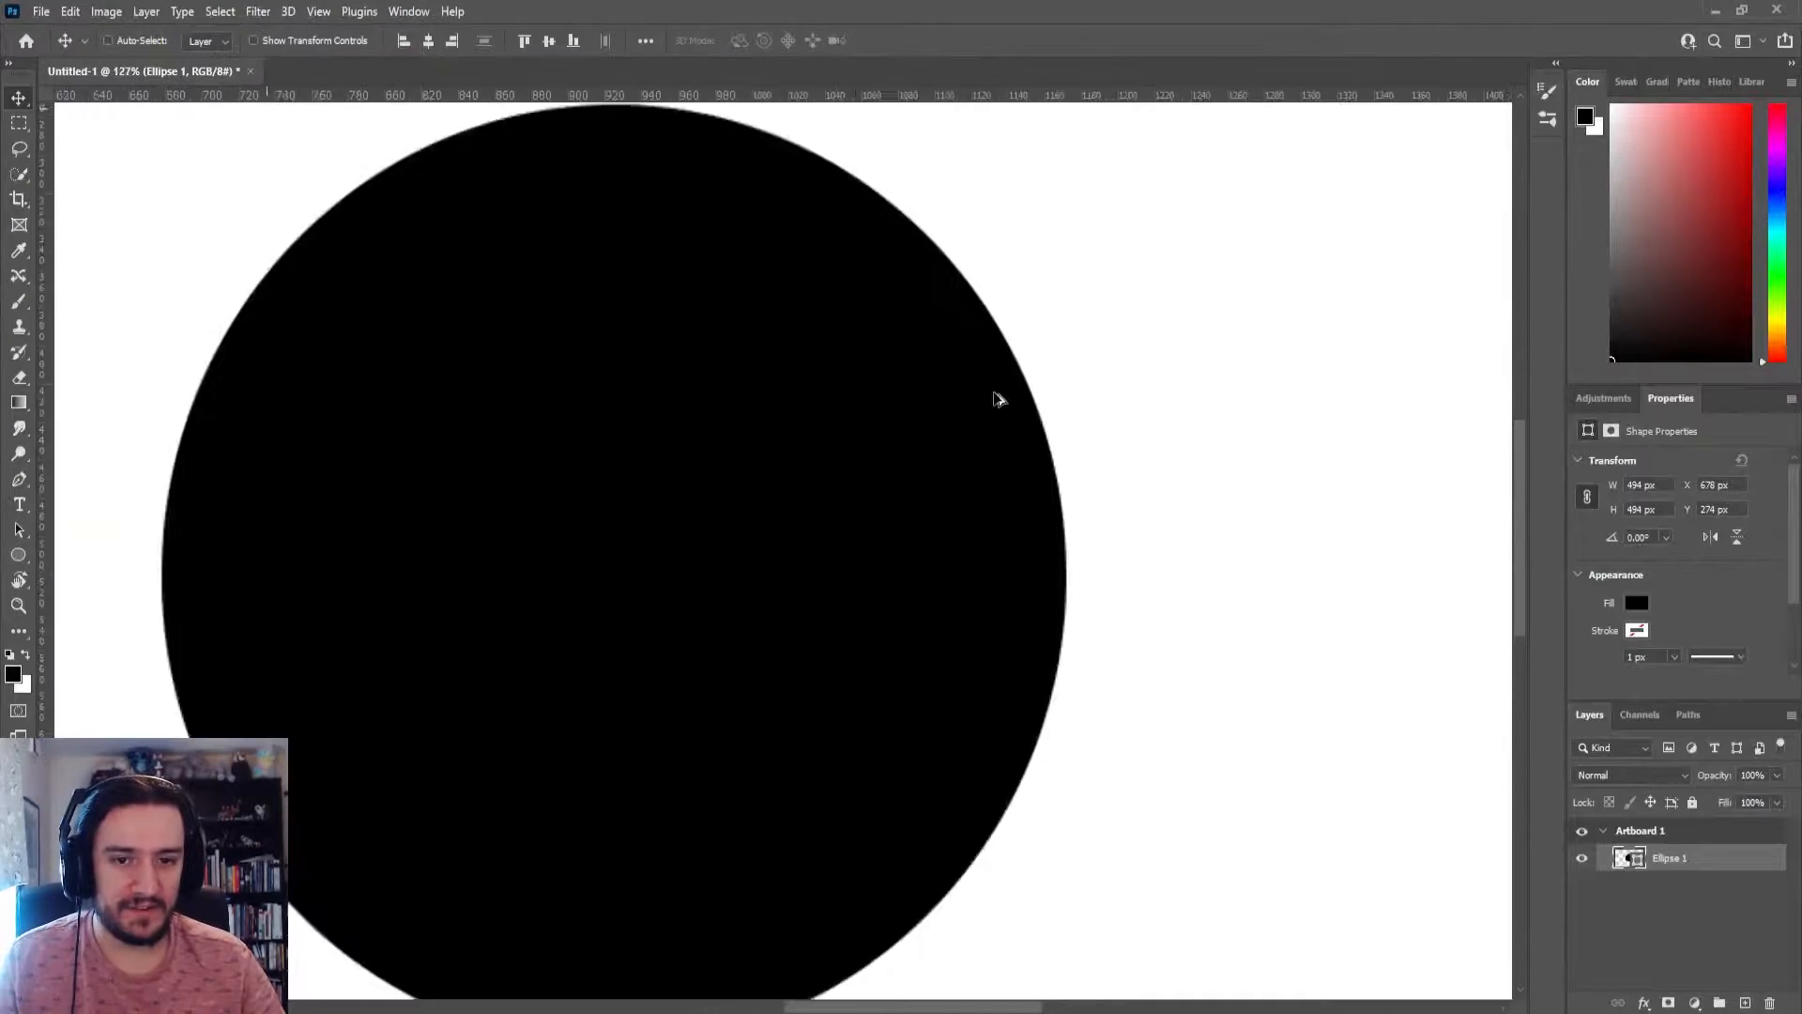
pyautogui.hotkey('alt', 'Tab')
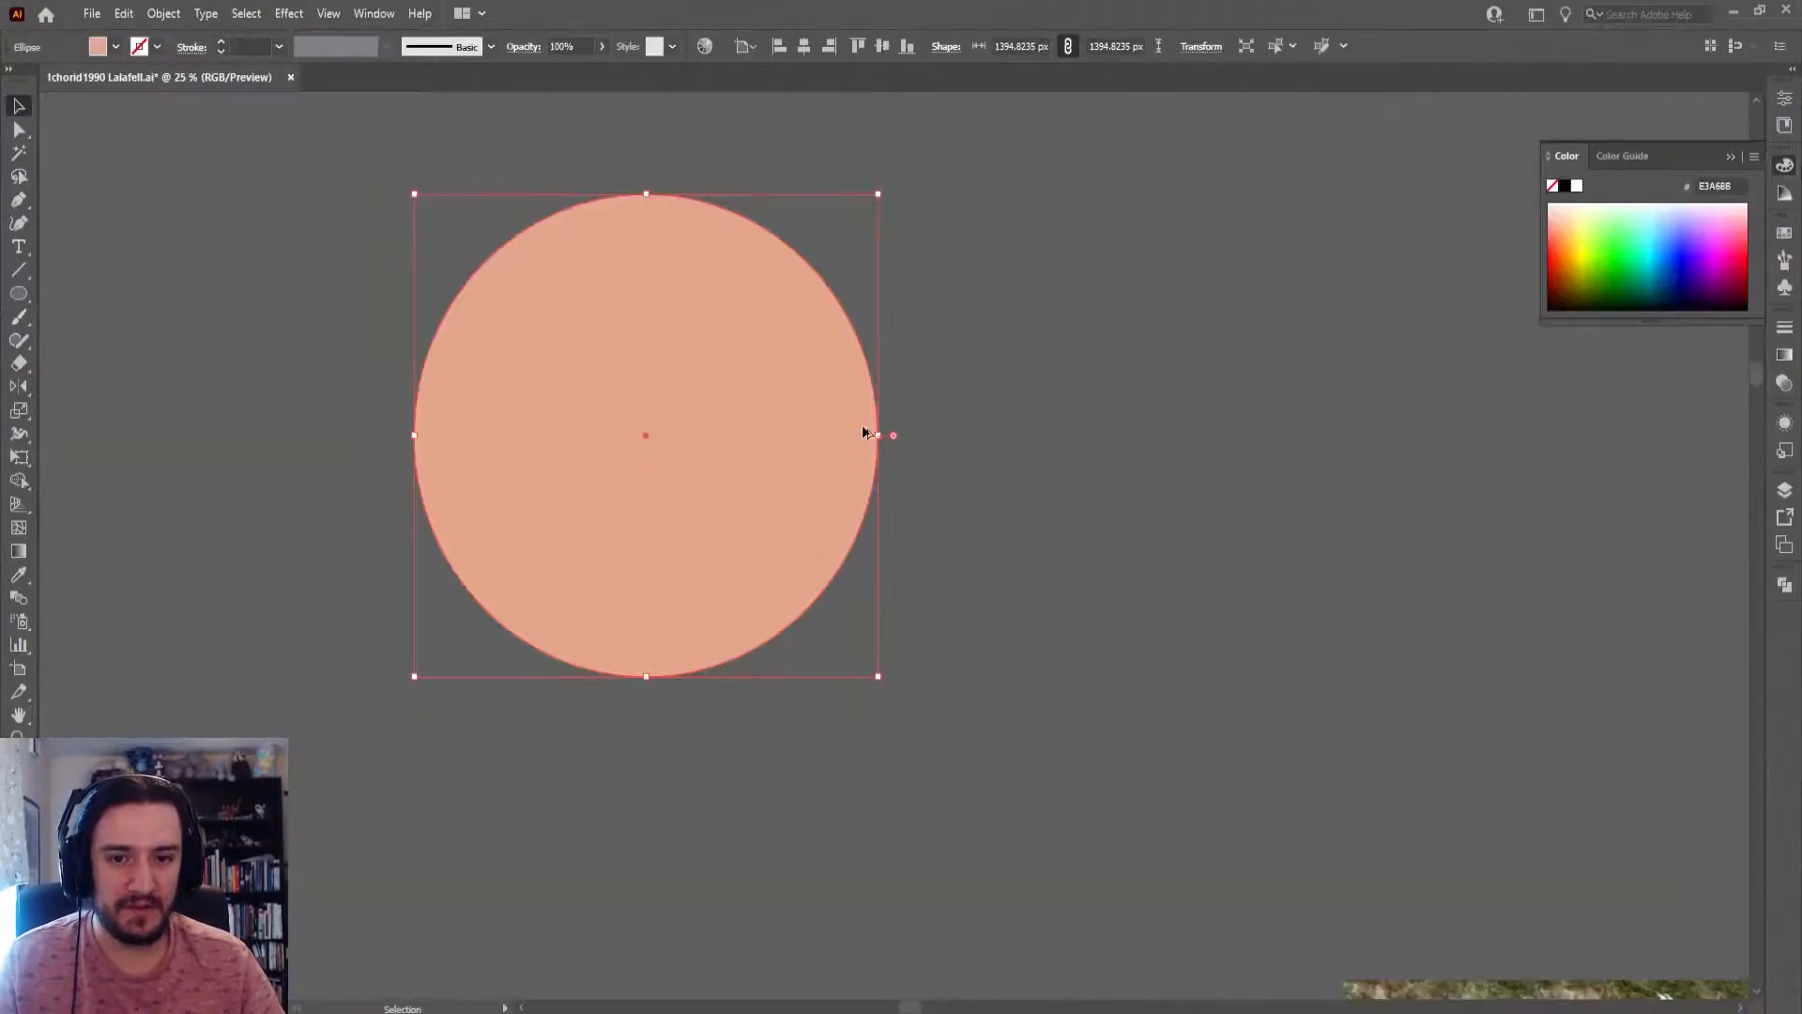
pyautogui.scroll(15, 862, 424)
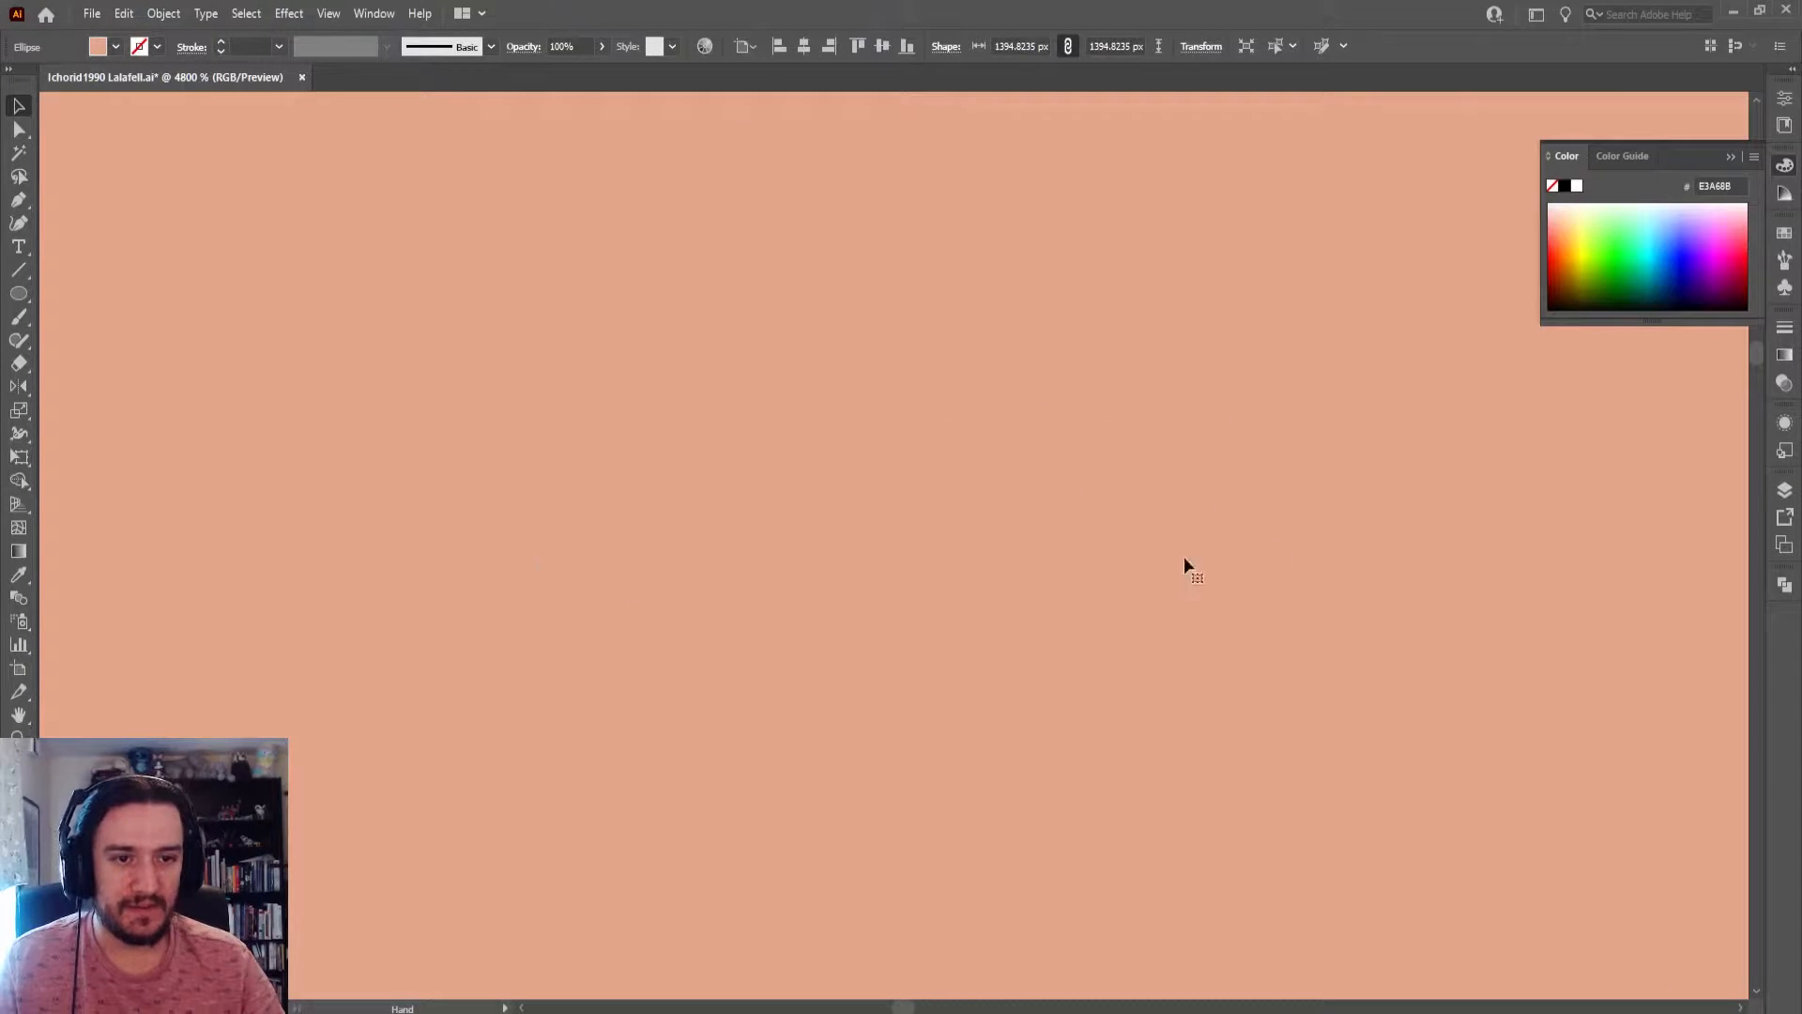
pyautogui.scroll(-4, 1187, 553)
pyautogui.moveTo(1190, 552); pyautogui.dragTo(784, 540)
pyautogui.scroll(4, 1023, 517)
pyautogui.scroll(-3, 661, 554)
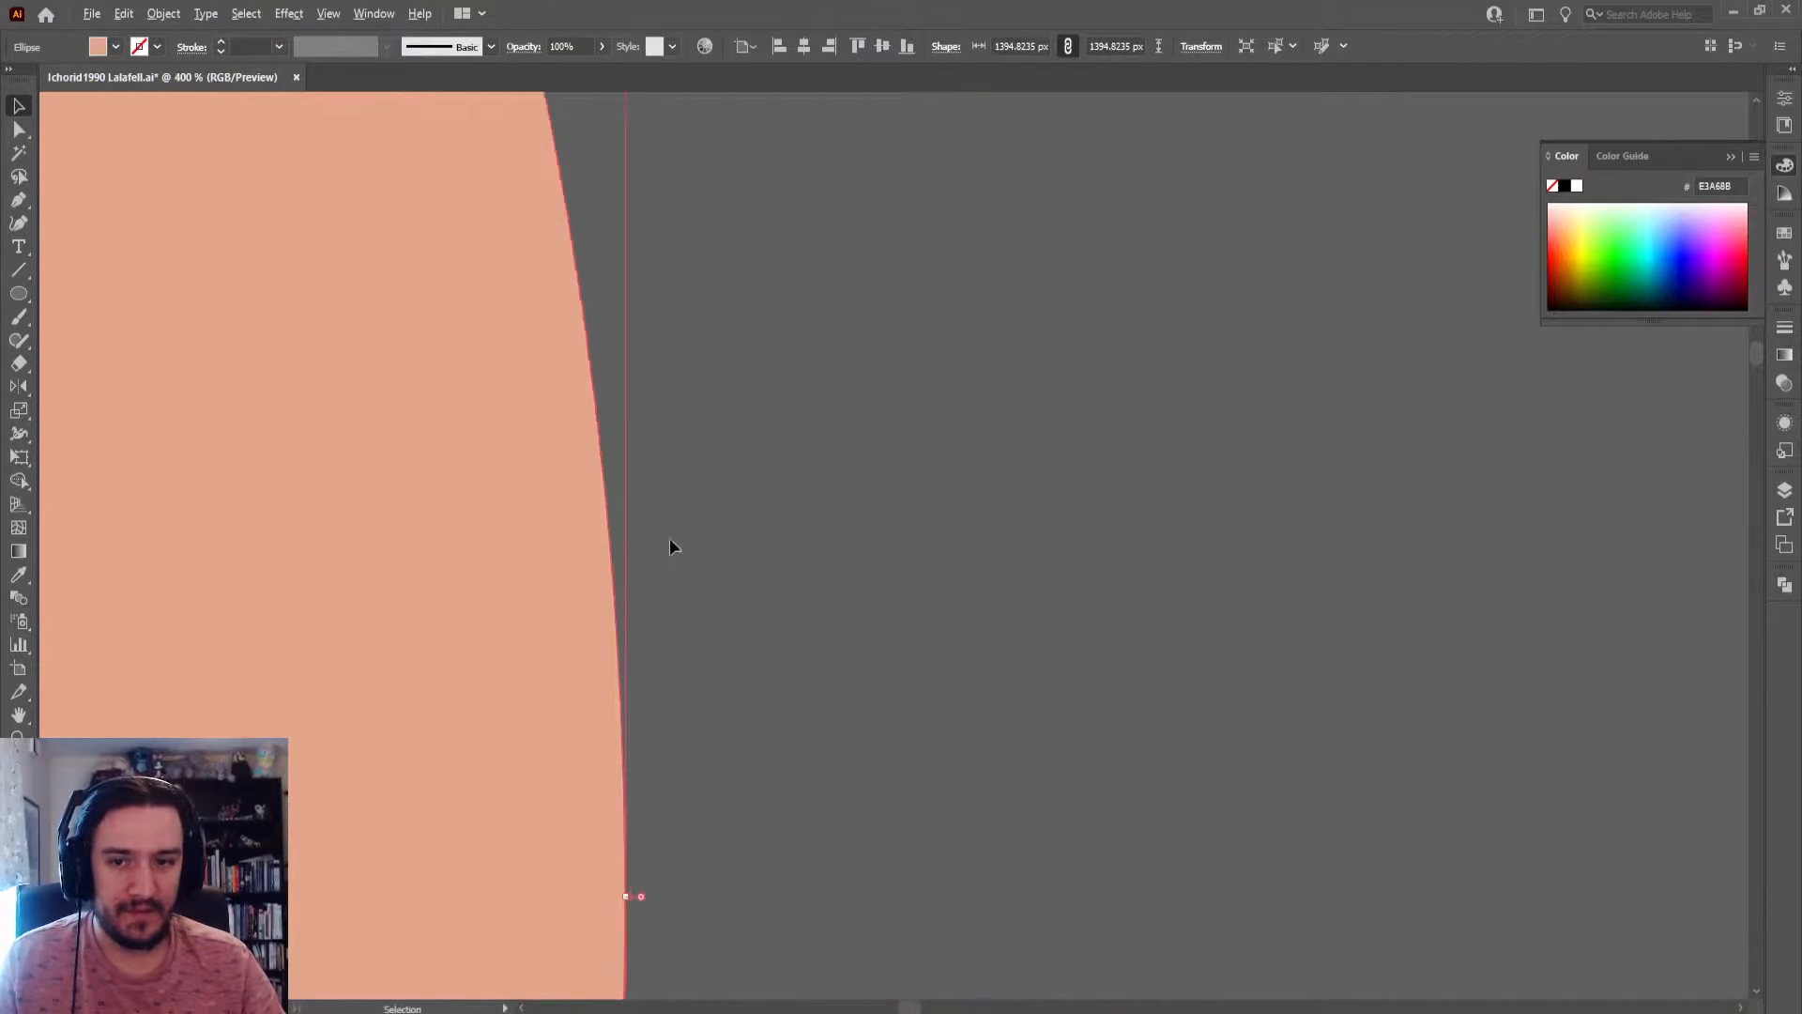
pyautogui.click(669, 538)
# Place a copy of the white-haired, faceless head illustration in the empty area below the original and deselect it
pyautogui.scroll(-12, 927, 443)
pyautogui.scroll(6, 855, 668)
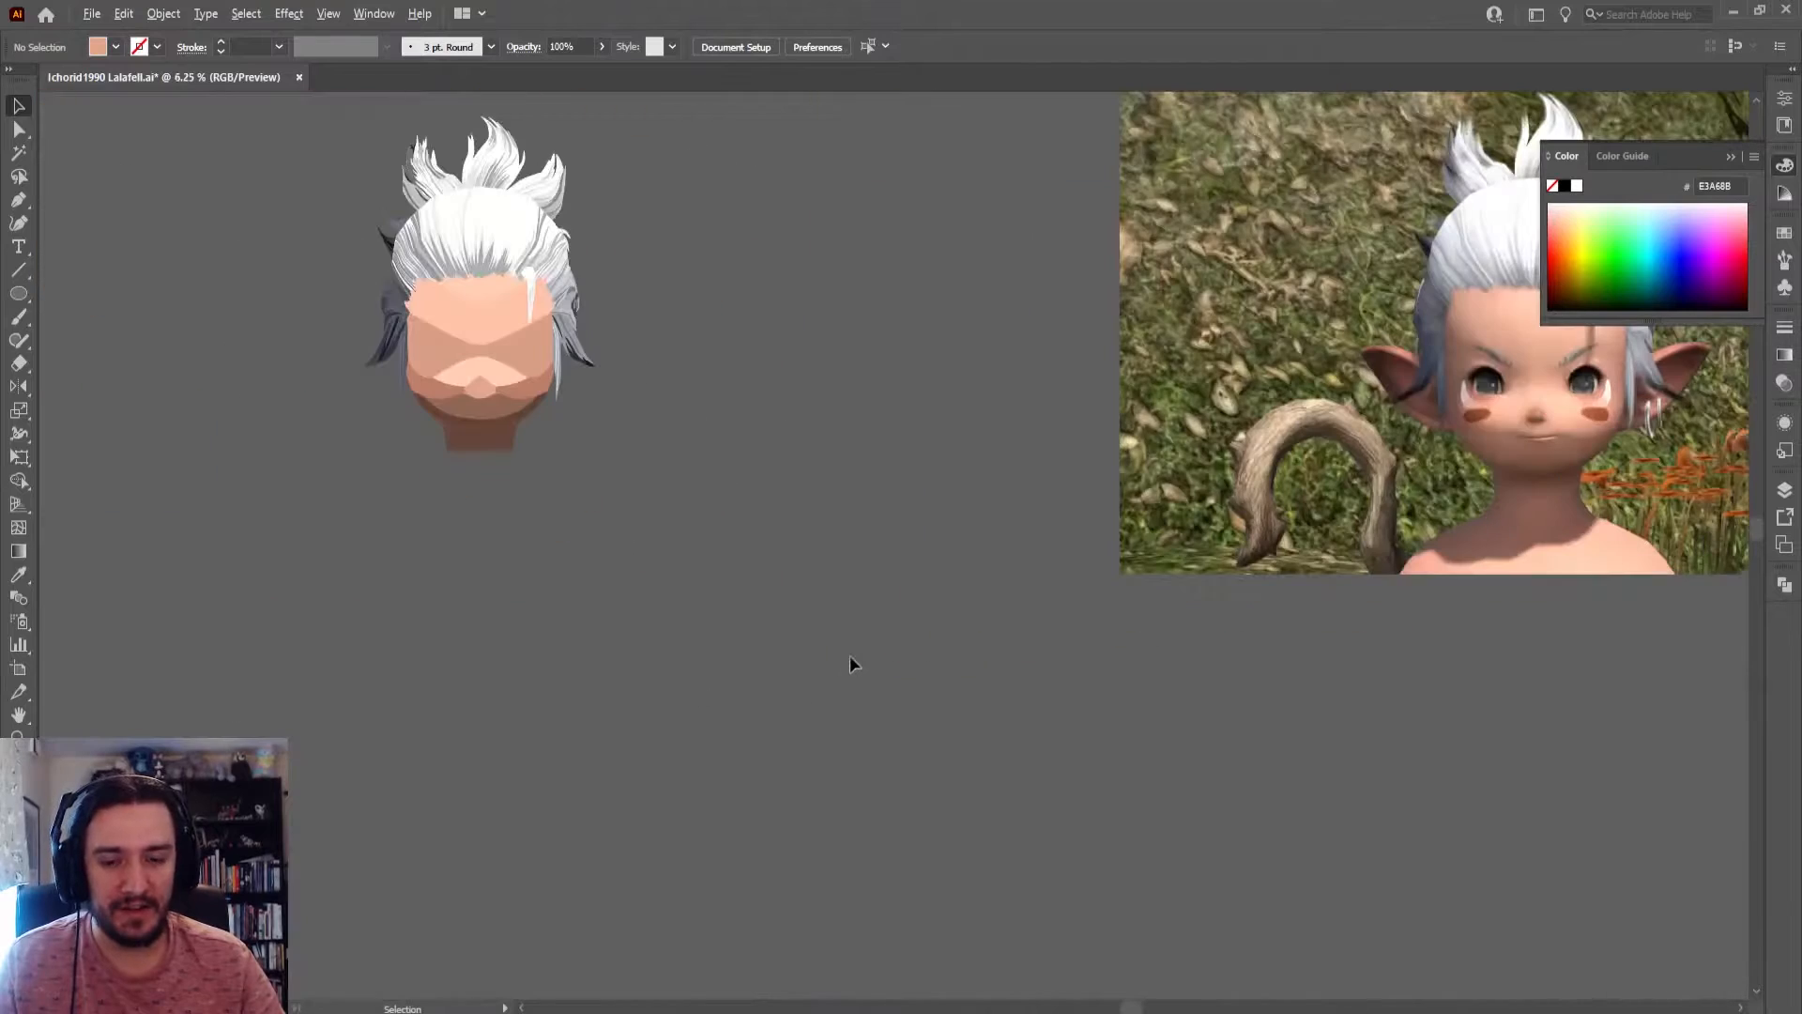
pyautogui.moveTo(486, 288); pyautogui.dragTo(1011, 541)
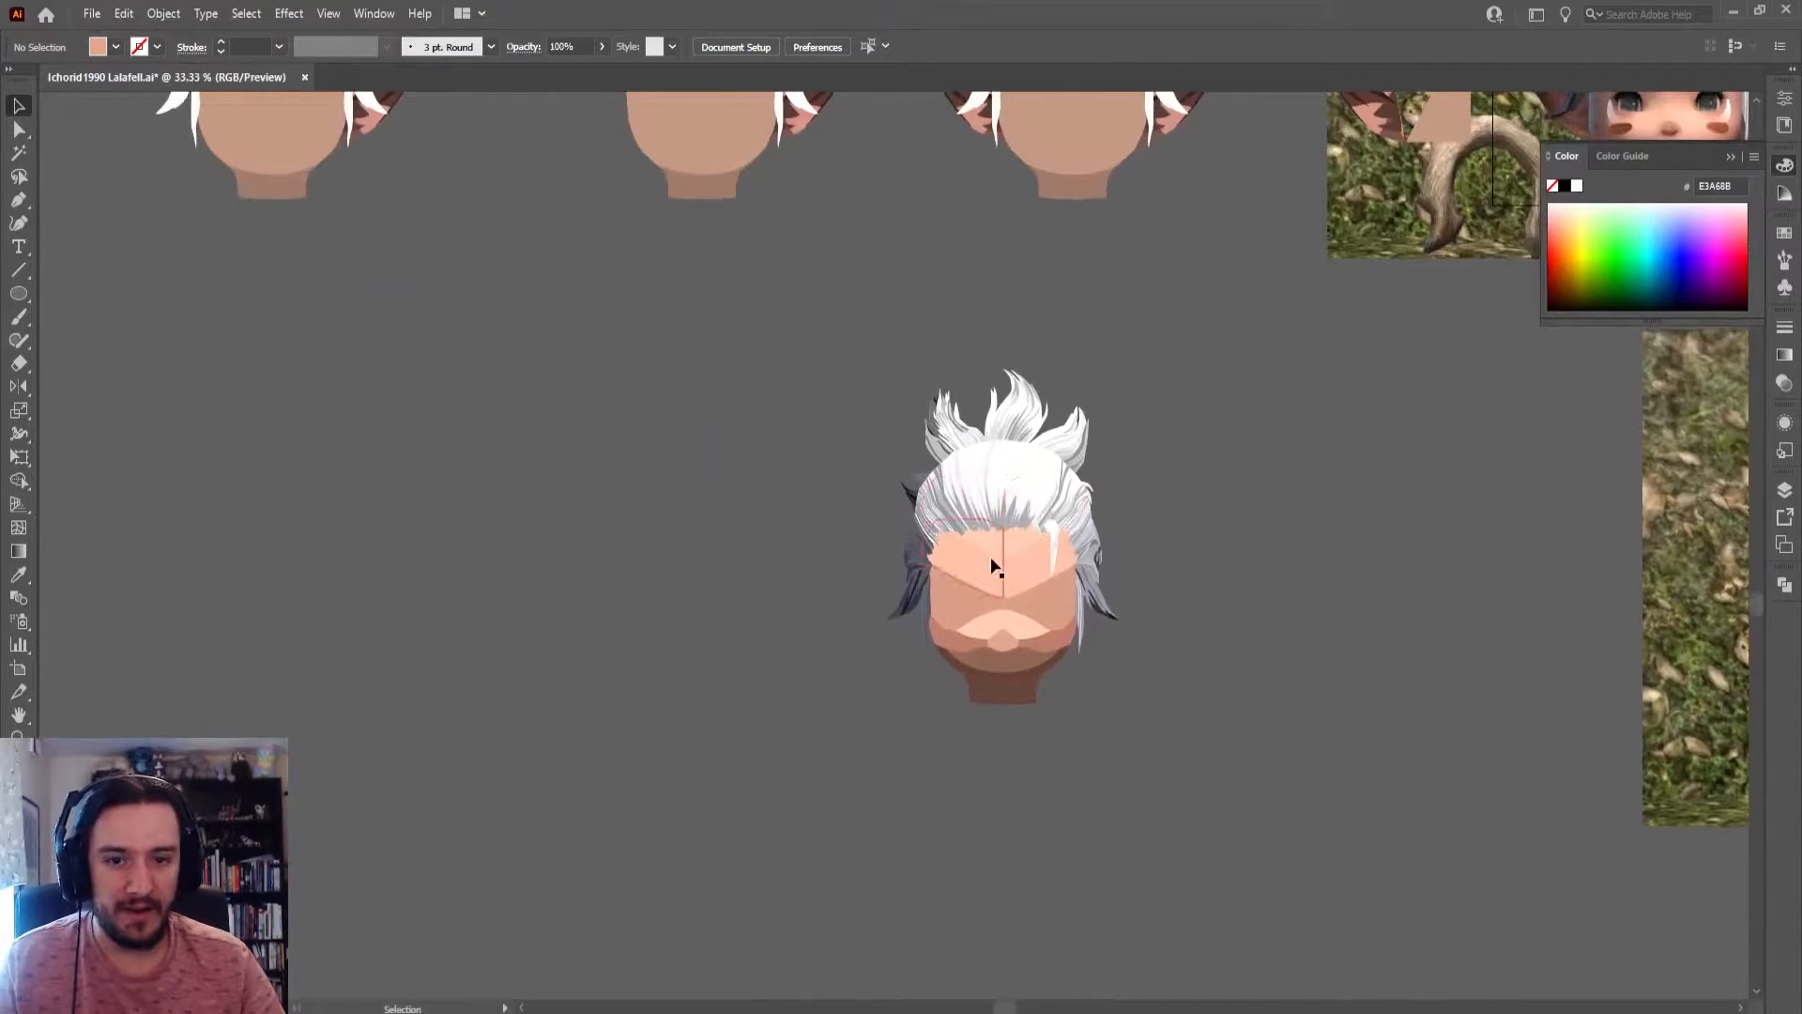
pyautogui.scroll(-5, 981, 564)
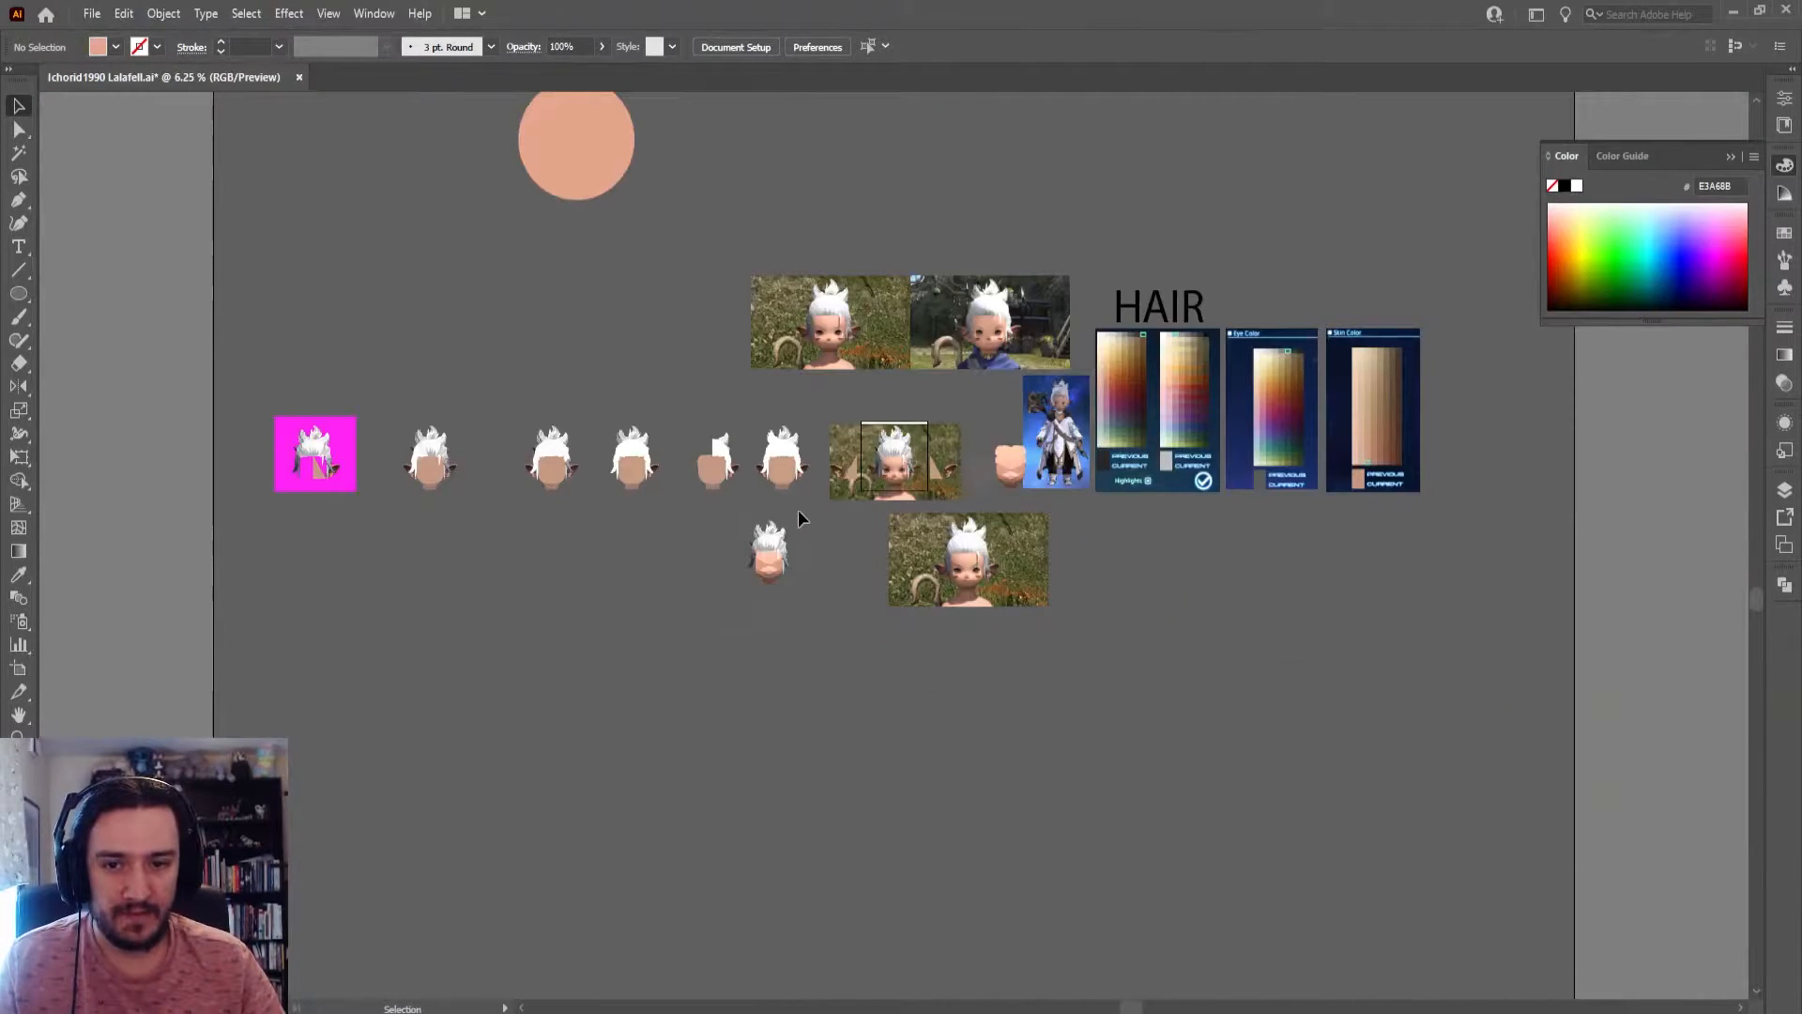
pyautogui.moveTo(799, 510)
pyautogui.mouseDown()
pyautogui.moveTo(746, 589)
pyautogui.moveTo(781, 487)
pyautogui.mouseUp()
pyautogui.moveTo(776, 413); pyautogui.dragTo(933, 709)
pyautogui.click(1025, 727)
# Enlarge the copied head proportionally to about 2172 x 3023 px and deselect it
pyautogui.scroll(4, 944, 714)
pyautogui.scroll(1, 943, 713)
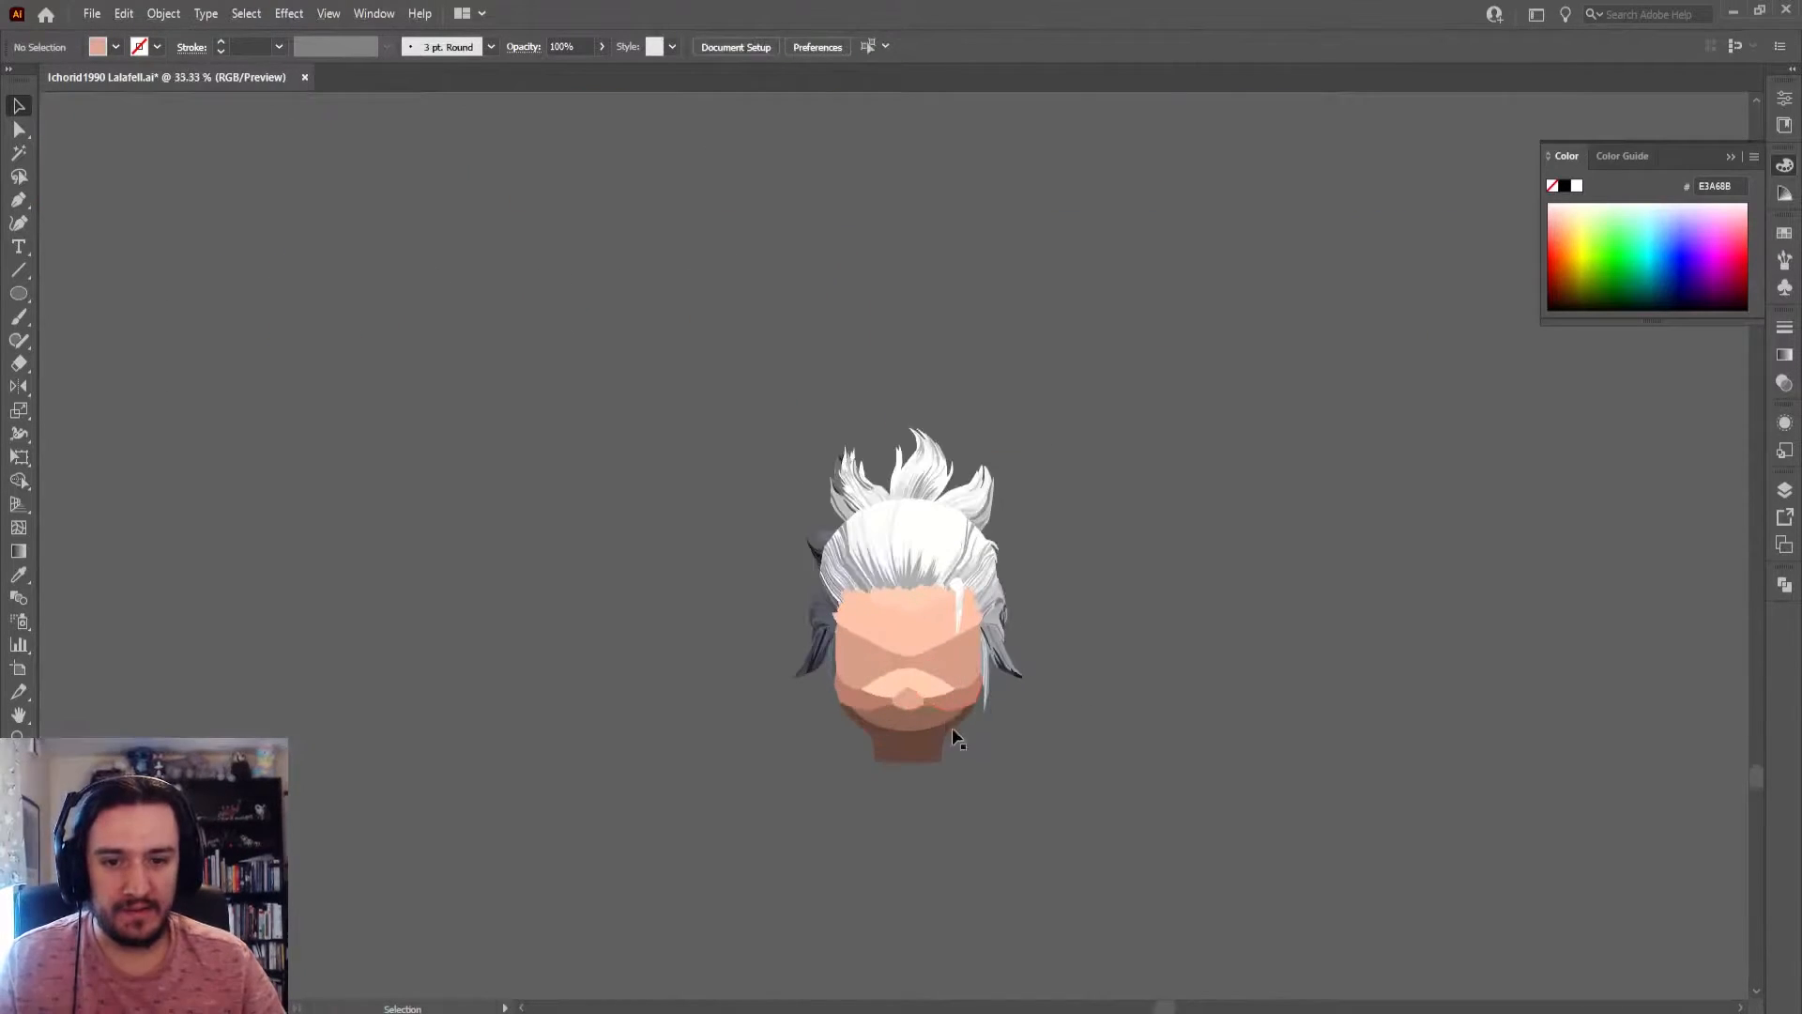
pyautogui.click(955, 729)
pyautogui.scroll(-1, 1044, 447)
pyautogui.moveTo(1032, 431); pyautogui.dragTo(1412, 105)
pyautogui.scroll(-6, 1207, 363)
pyautogui.click(1022, 650)
# Select the whole copied head, scale it down proportionally to about 177 x 246 px, and deselect it
pyautogui.scroll(9, 961, 640)
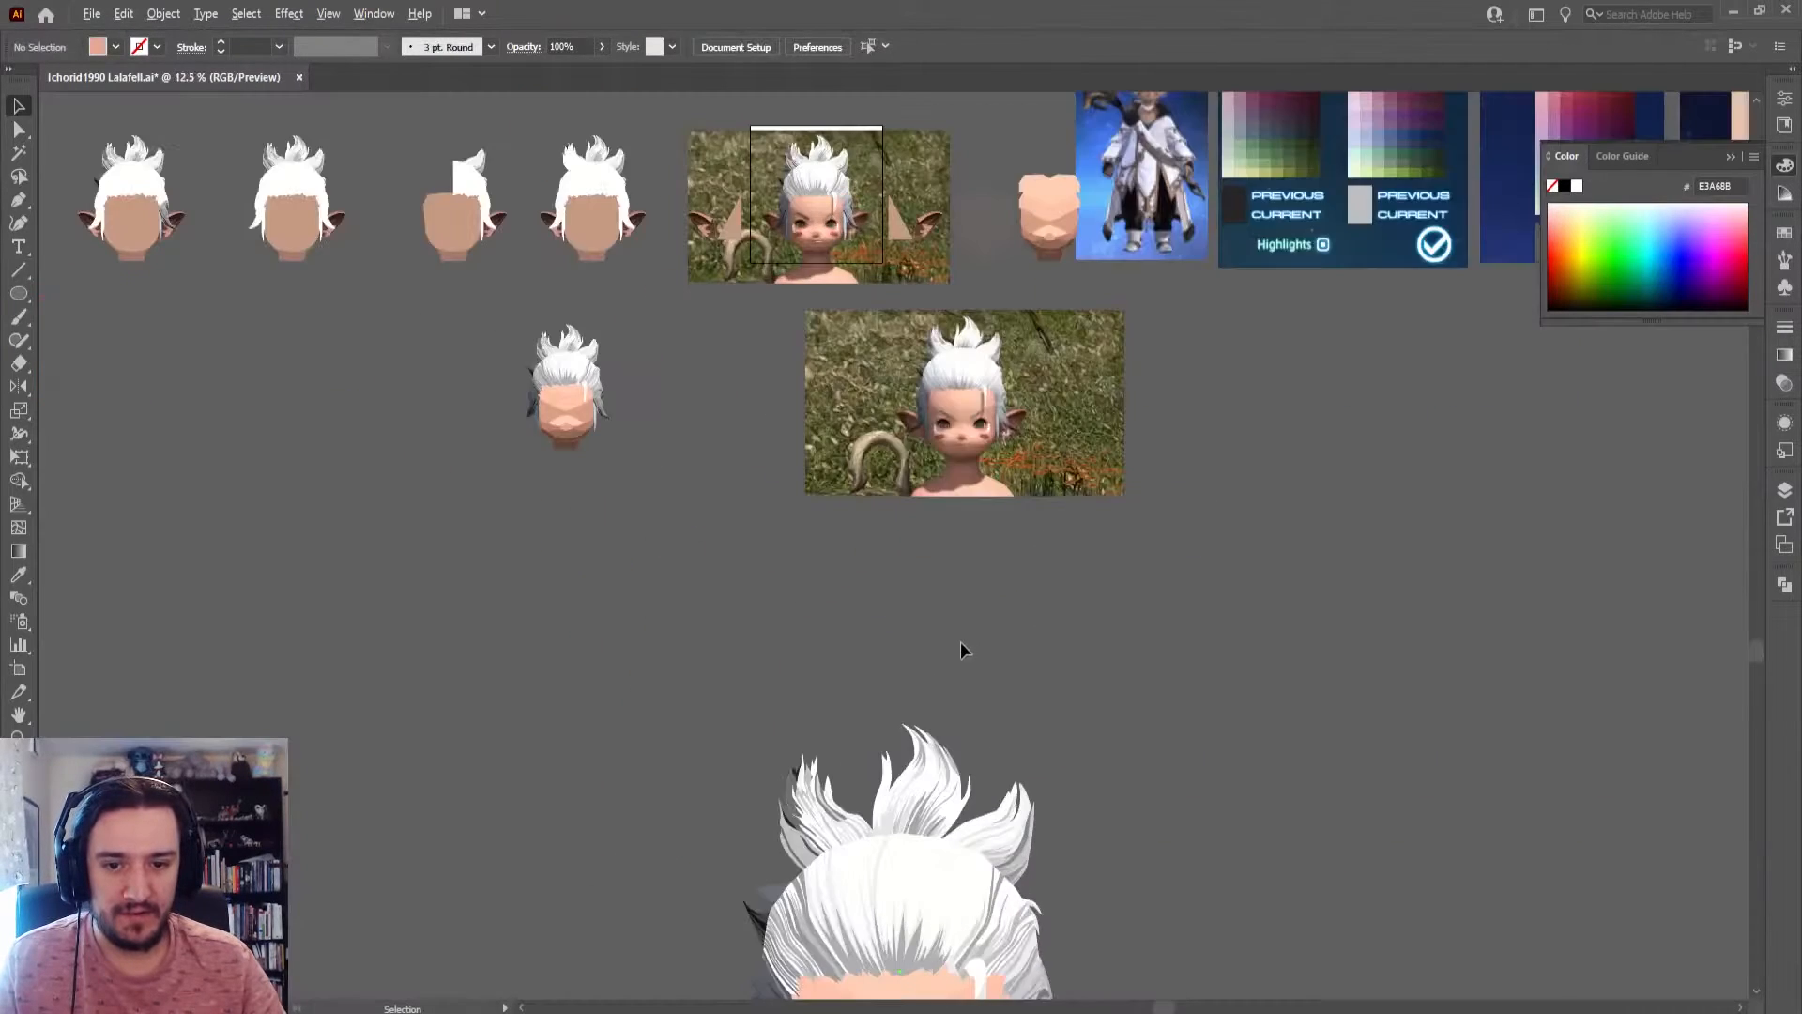
pyautogui.scroll(-8, 988, 357)
pyautogui.scroll(2, 924, 487)
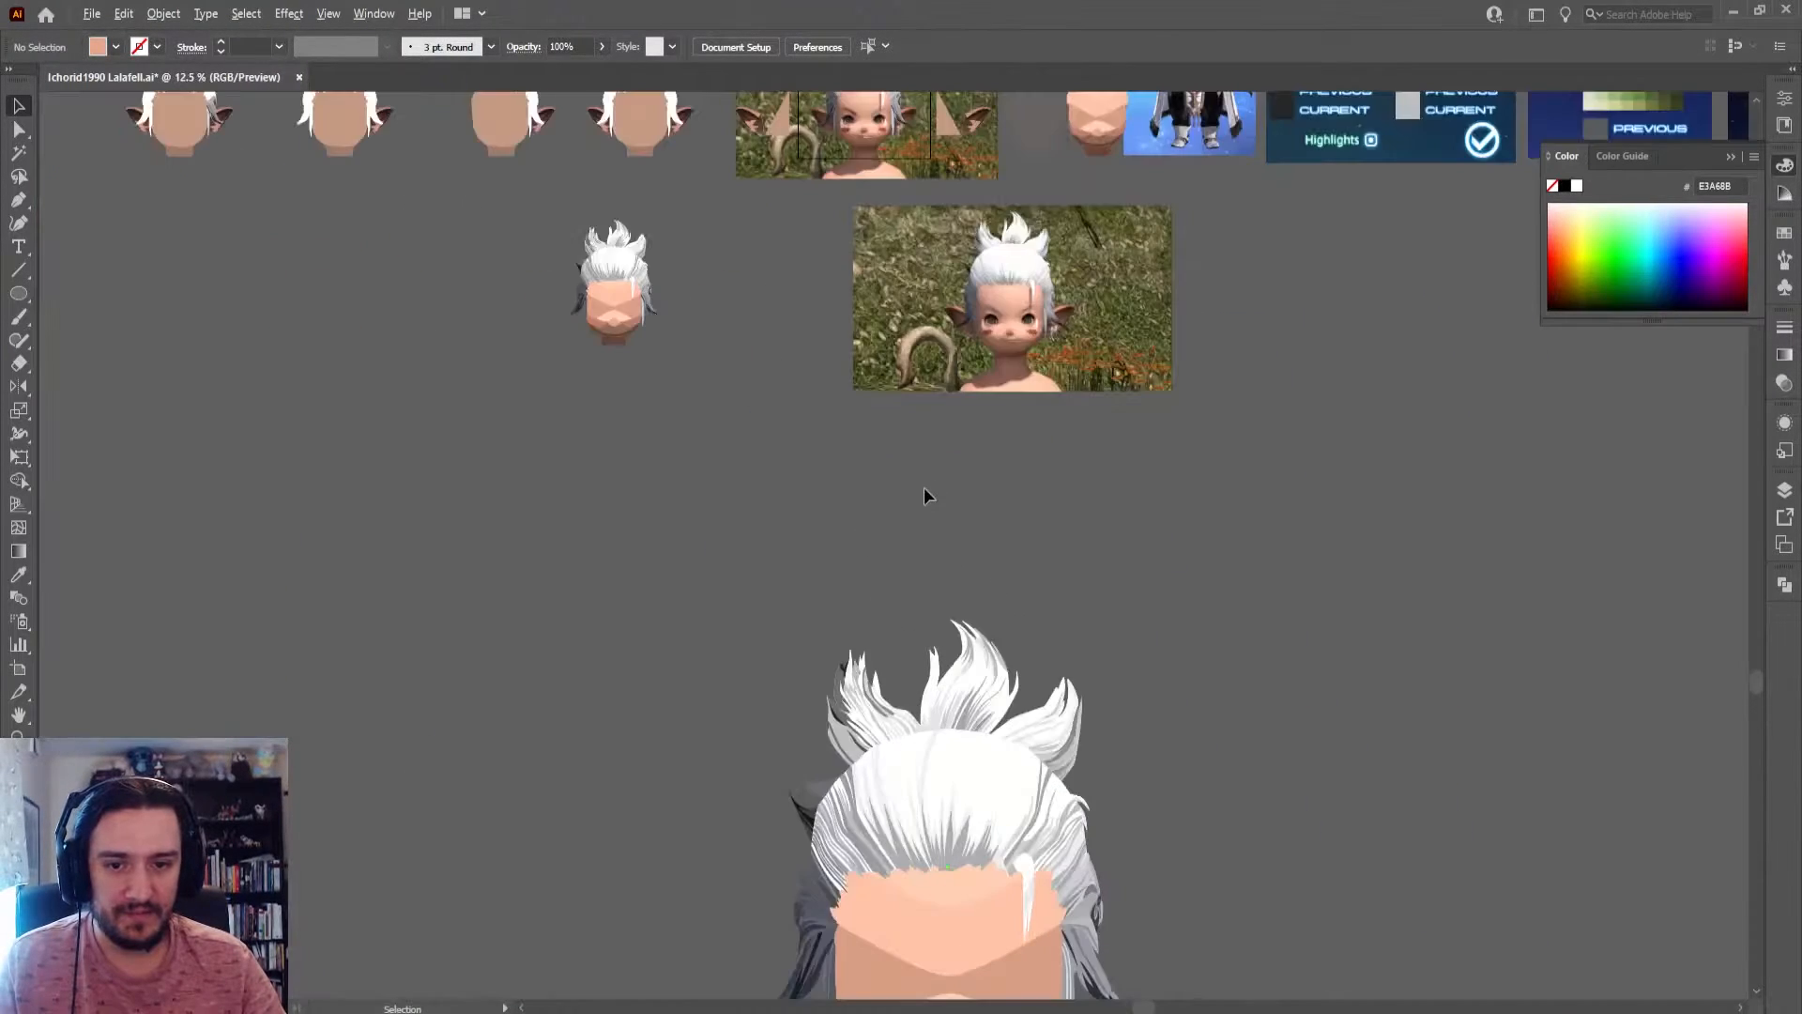
pyautogui.moveTo(904, 684); pyautogui.dragTo(956, 260)
pyautogui.moveTo(1320, 792); pyautogui.dragTo(809, 201)
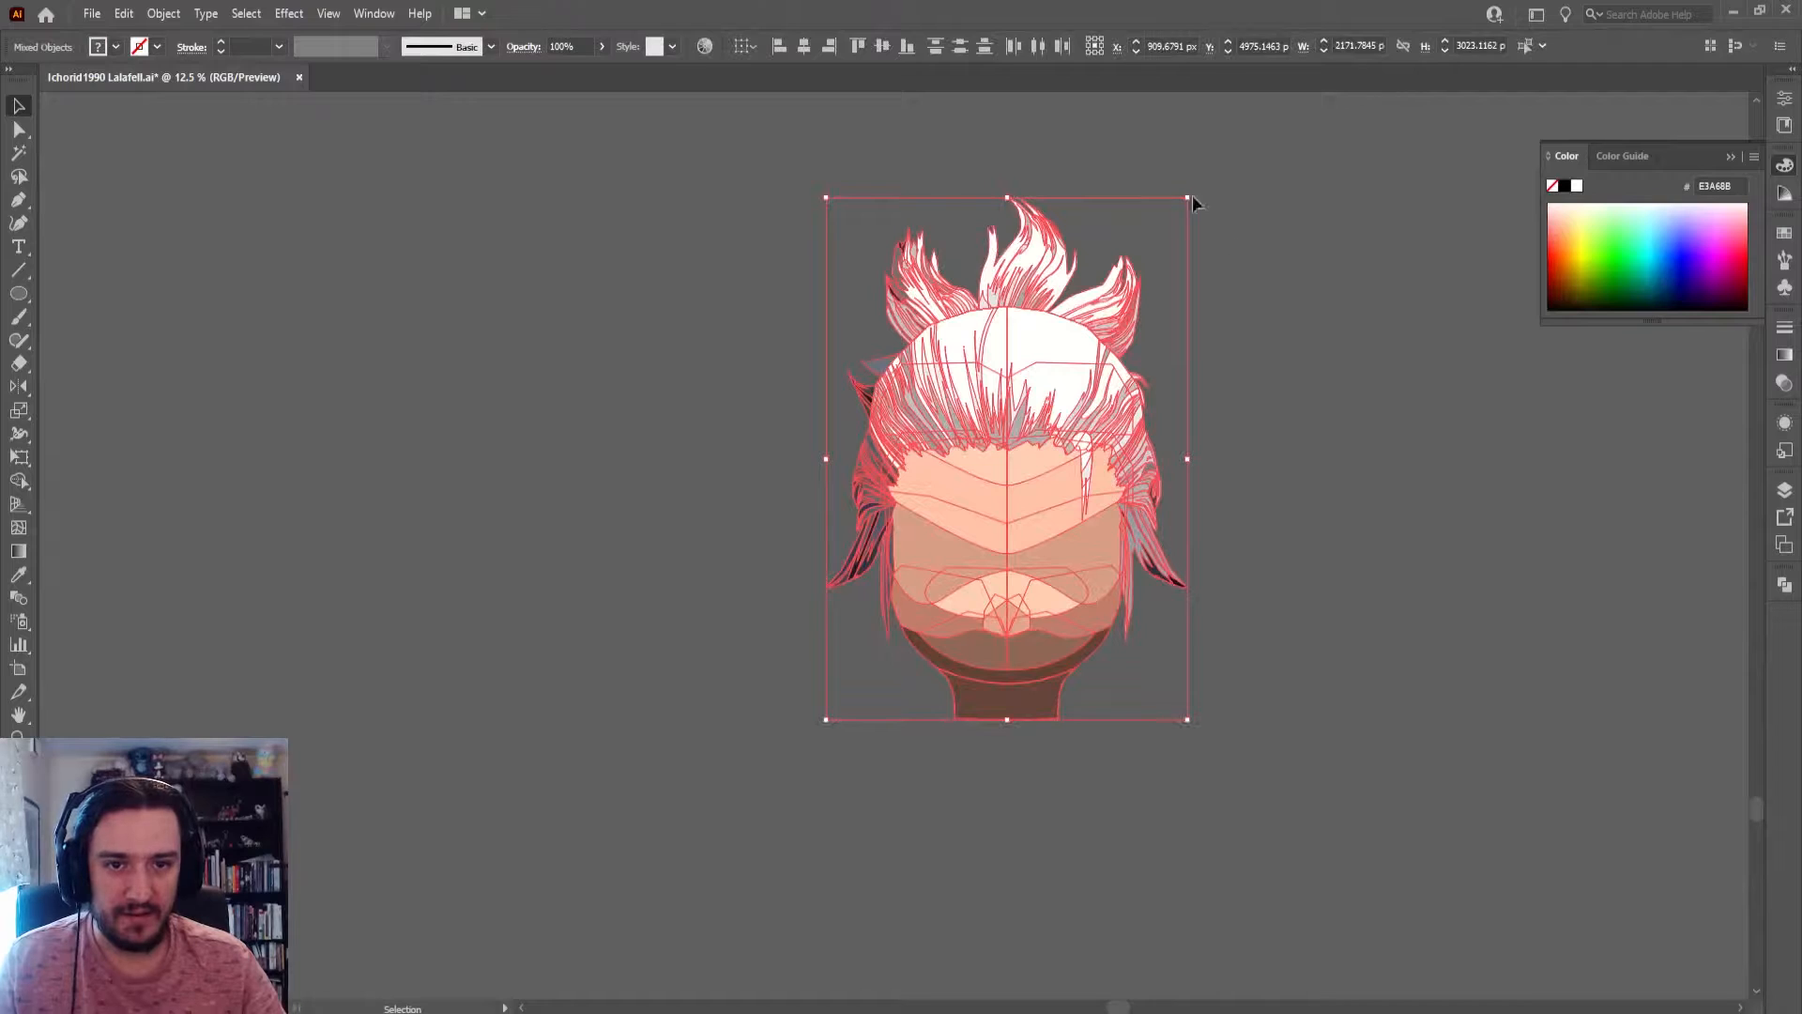
pyautogui.moveTo(1188, 197); pyautogui.dragTo(1066, 447)
pyautogui.scroll(6, 991, 465)
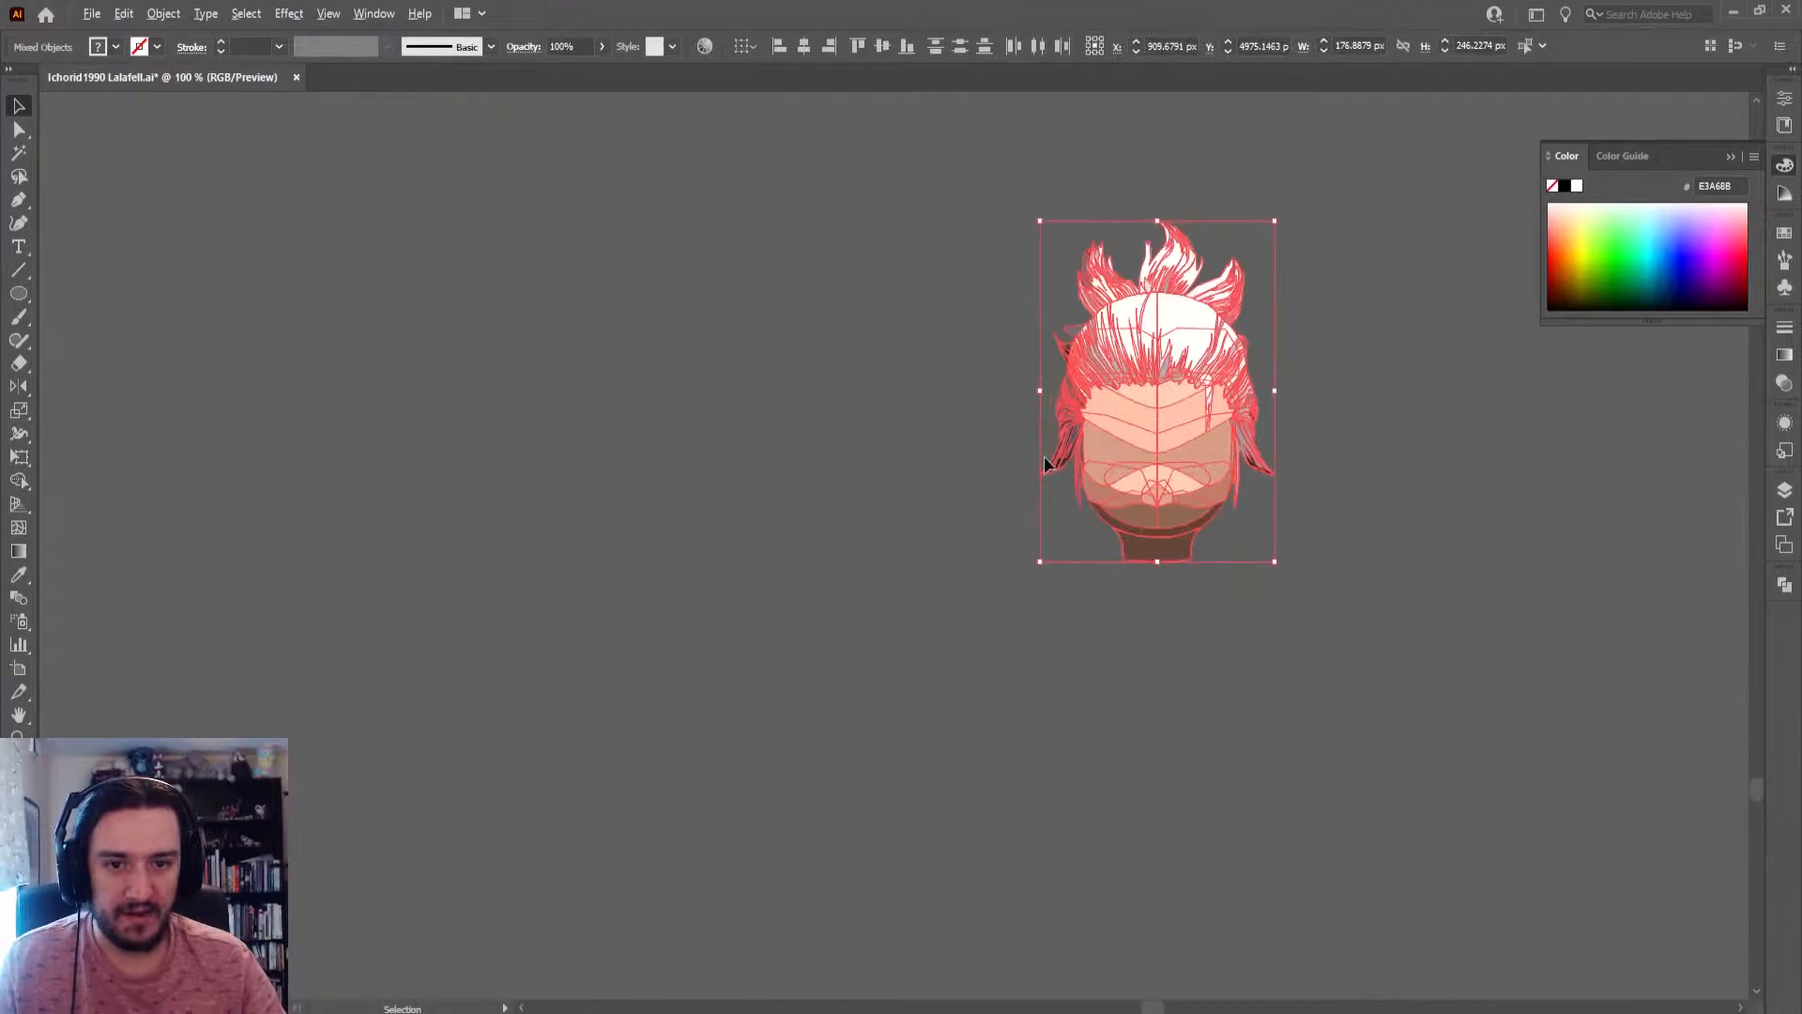
pyautogui.click(1431, 456)
# Select and copy all parts of the small head illustration, and switch to the Photoshop document with the black circle
pyautogui.scroll(8, 1259, 366)
pyautogui.scroll(-6, 1265, 368)
pyautogui.scroll(-1, 1265, 362)
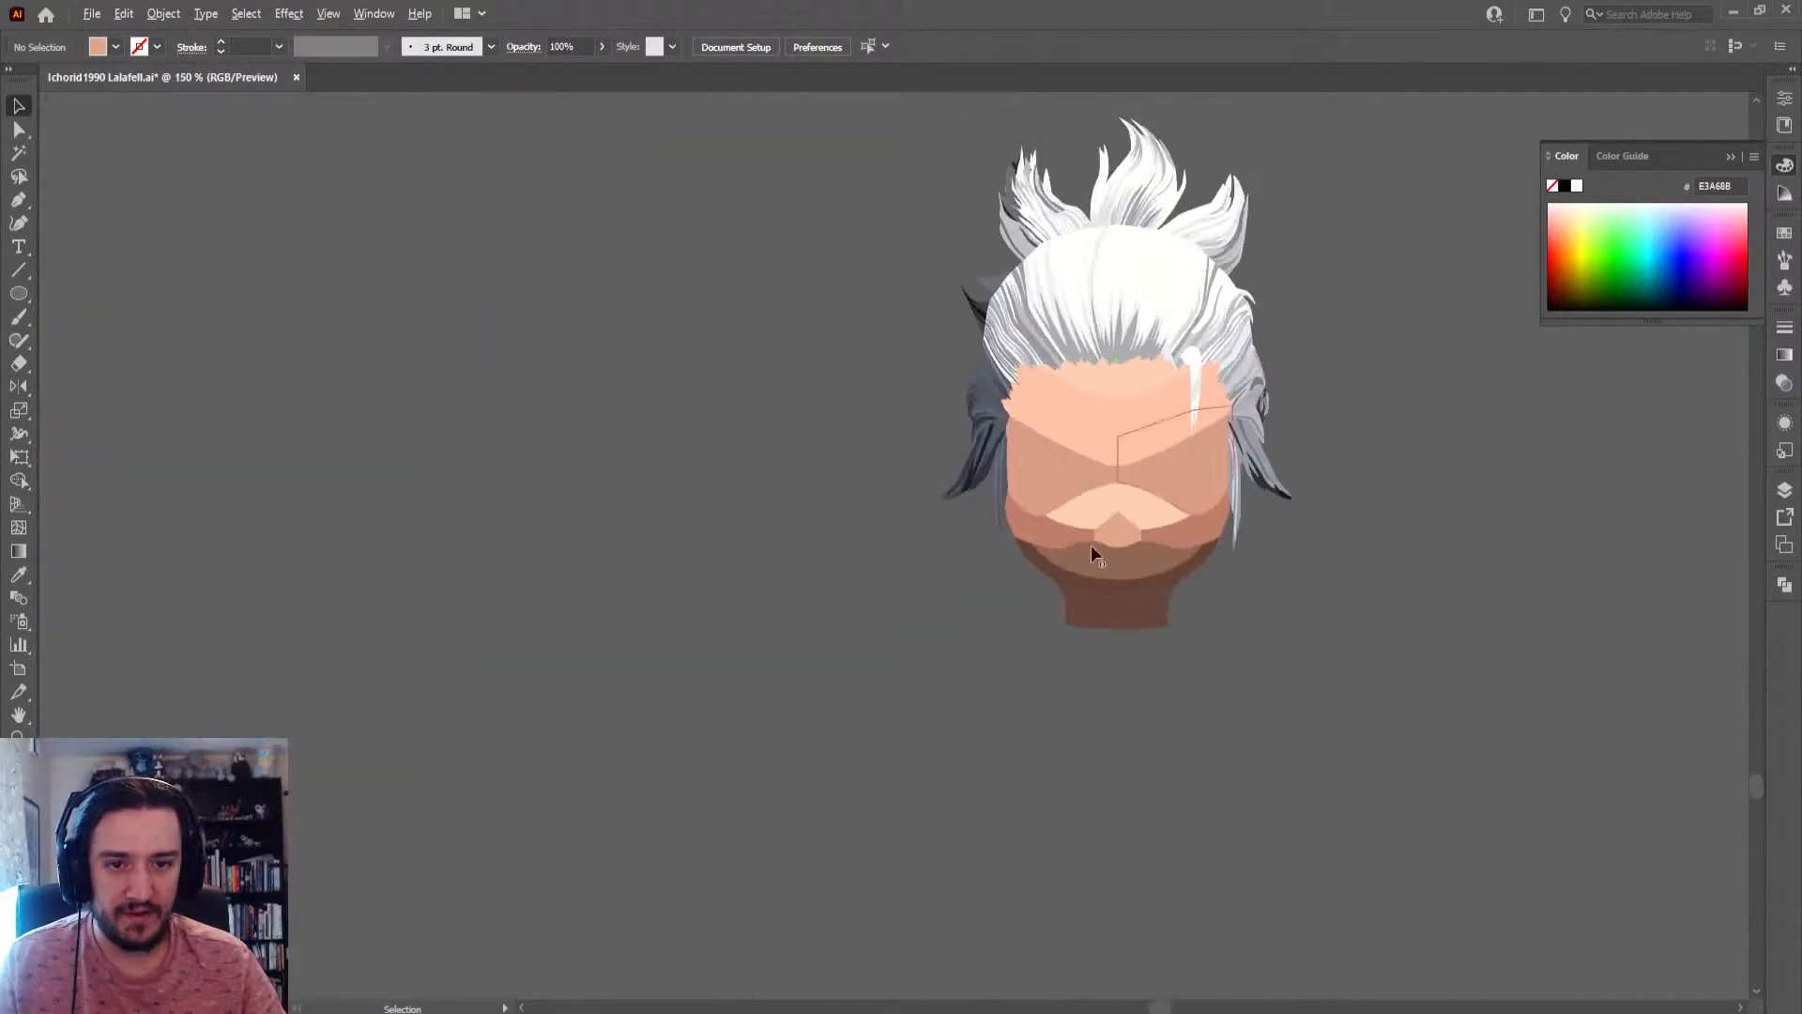
pyautogui.scroll(1, 1118, 506)
pyautogui.moveTo(1359, 95); pyautogui.dragTo(807, 788)
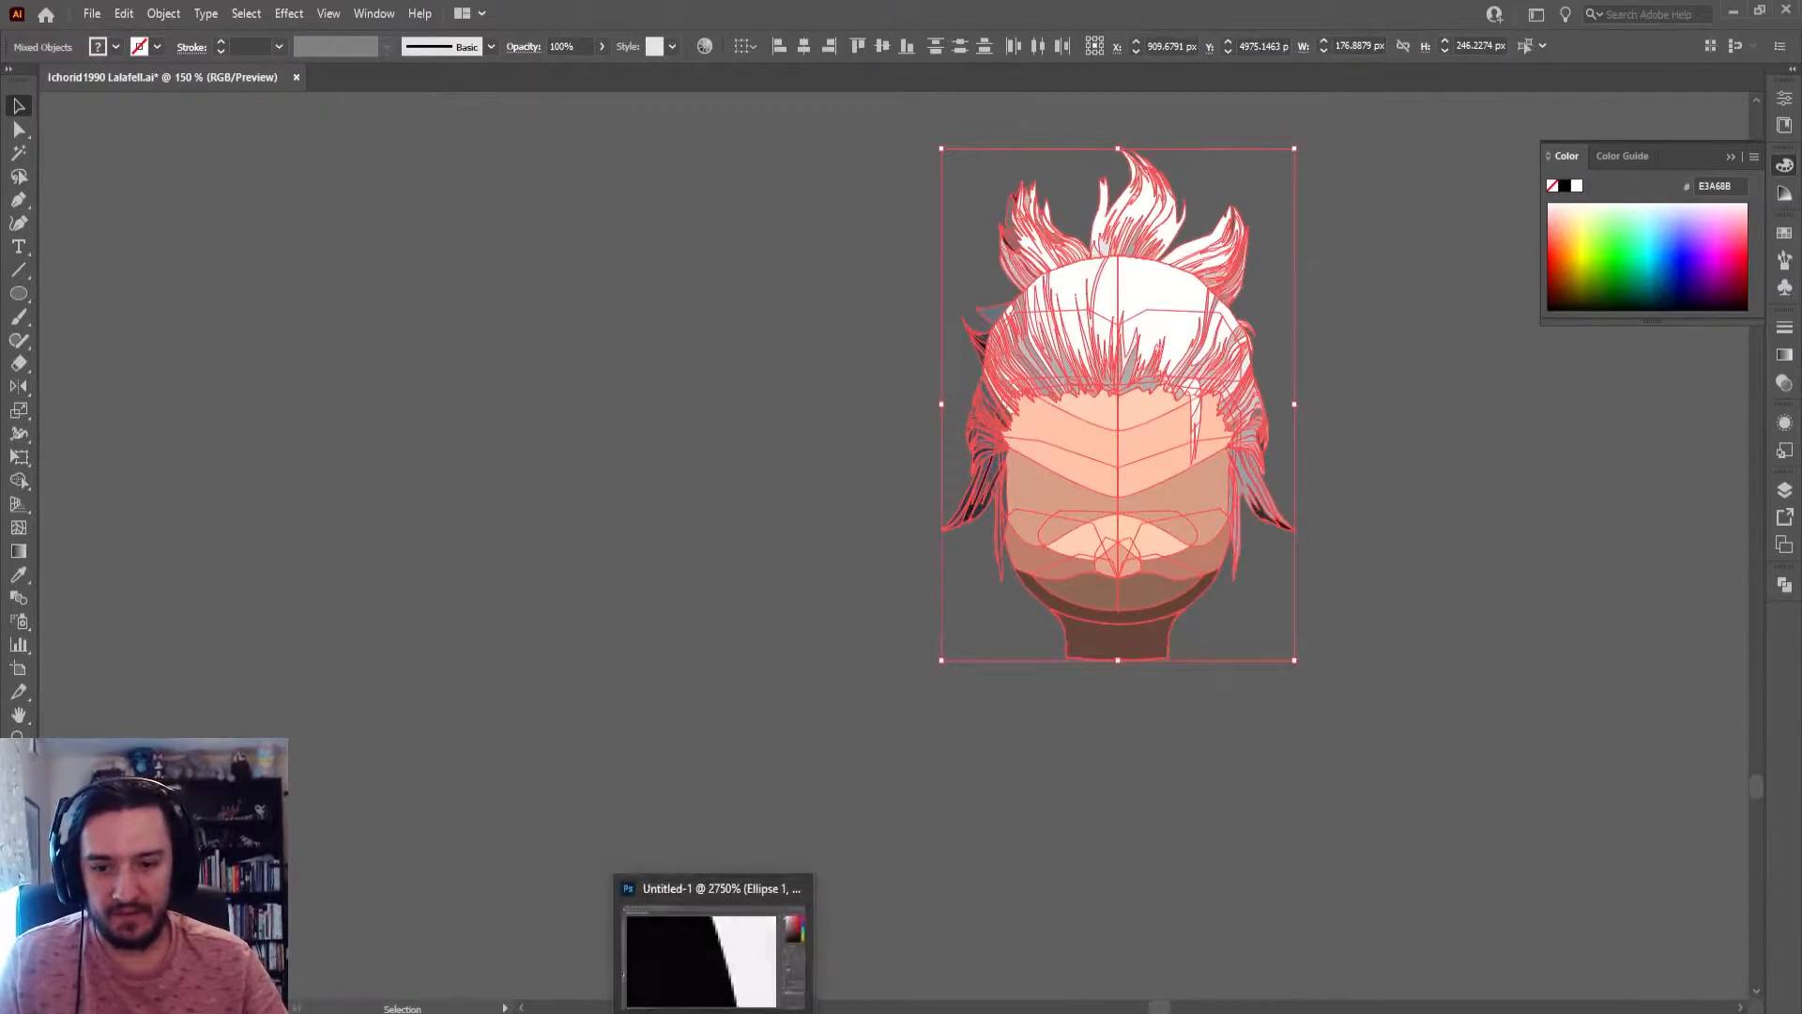
pyautogui.click(656, 988)
pyautogui.scroll(-4, 841, 527)
pyautogui.scroll(-5, 848, 527)
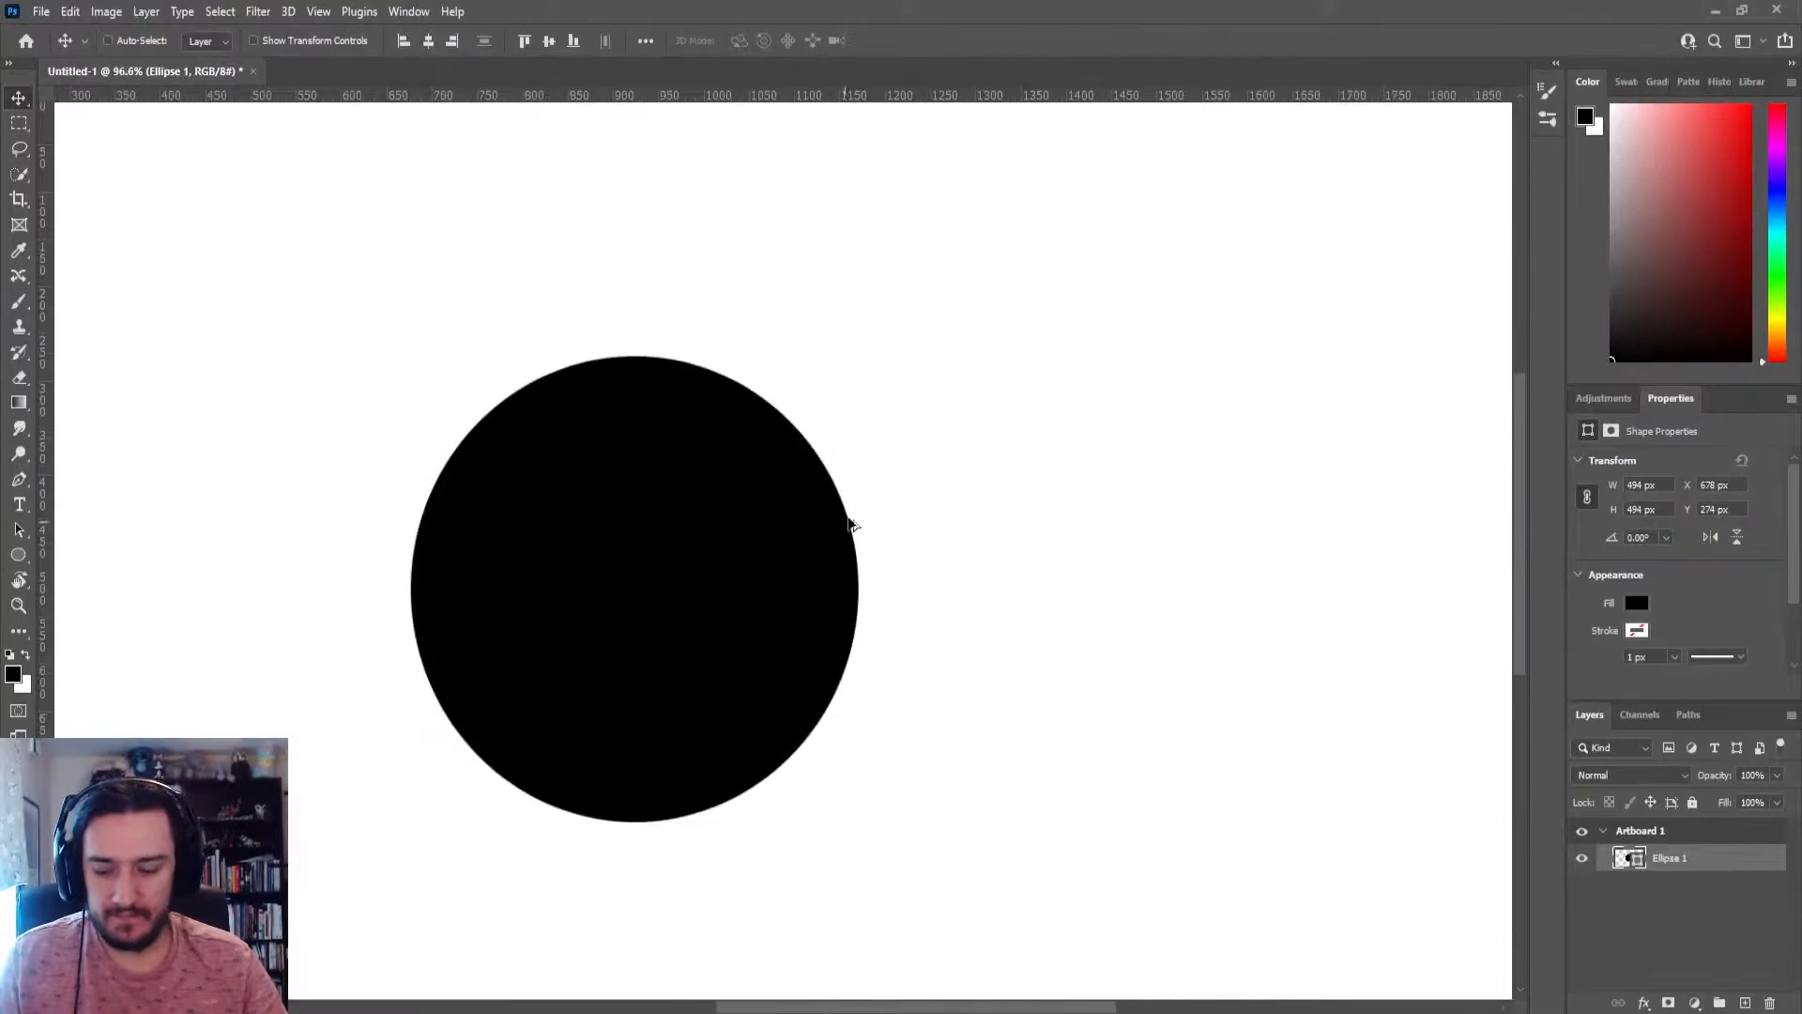
# Duplicate the black ellipse layer and move the copy to the right so it partly overlaps the original
pyautogui.hotkey('ctrl', 'j')
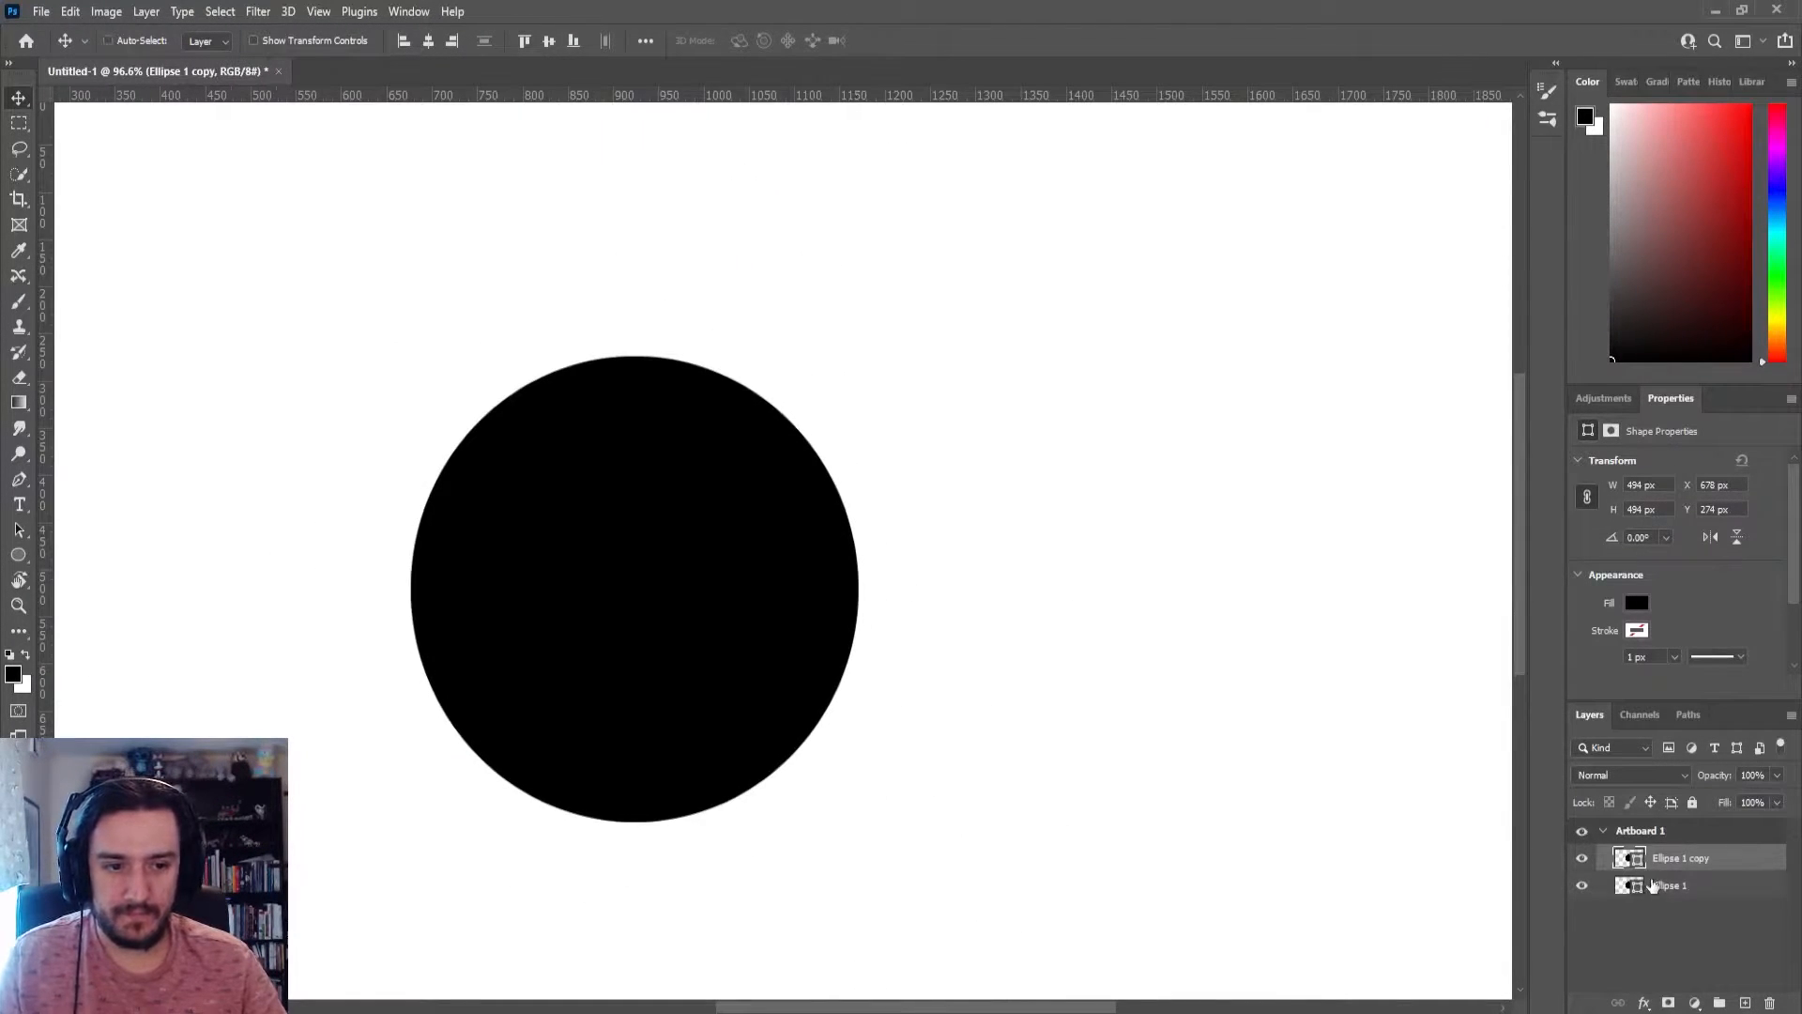
pyautogui.scroll(-1, 1058, 656)
pyautogui.moveTo(805, 611); pyautogui.dragTo(1078, 585)
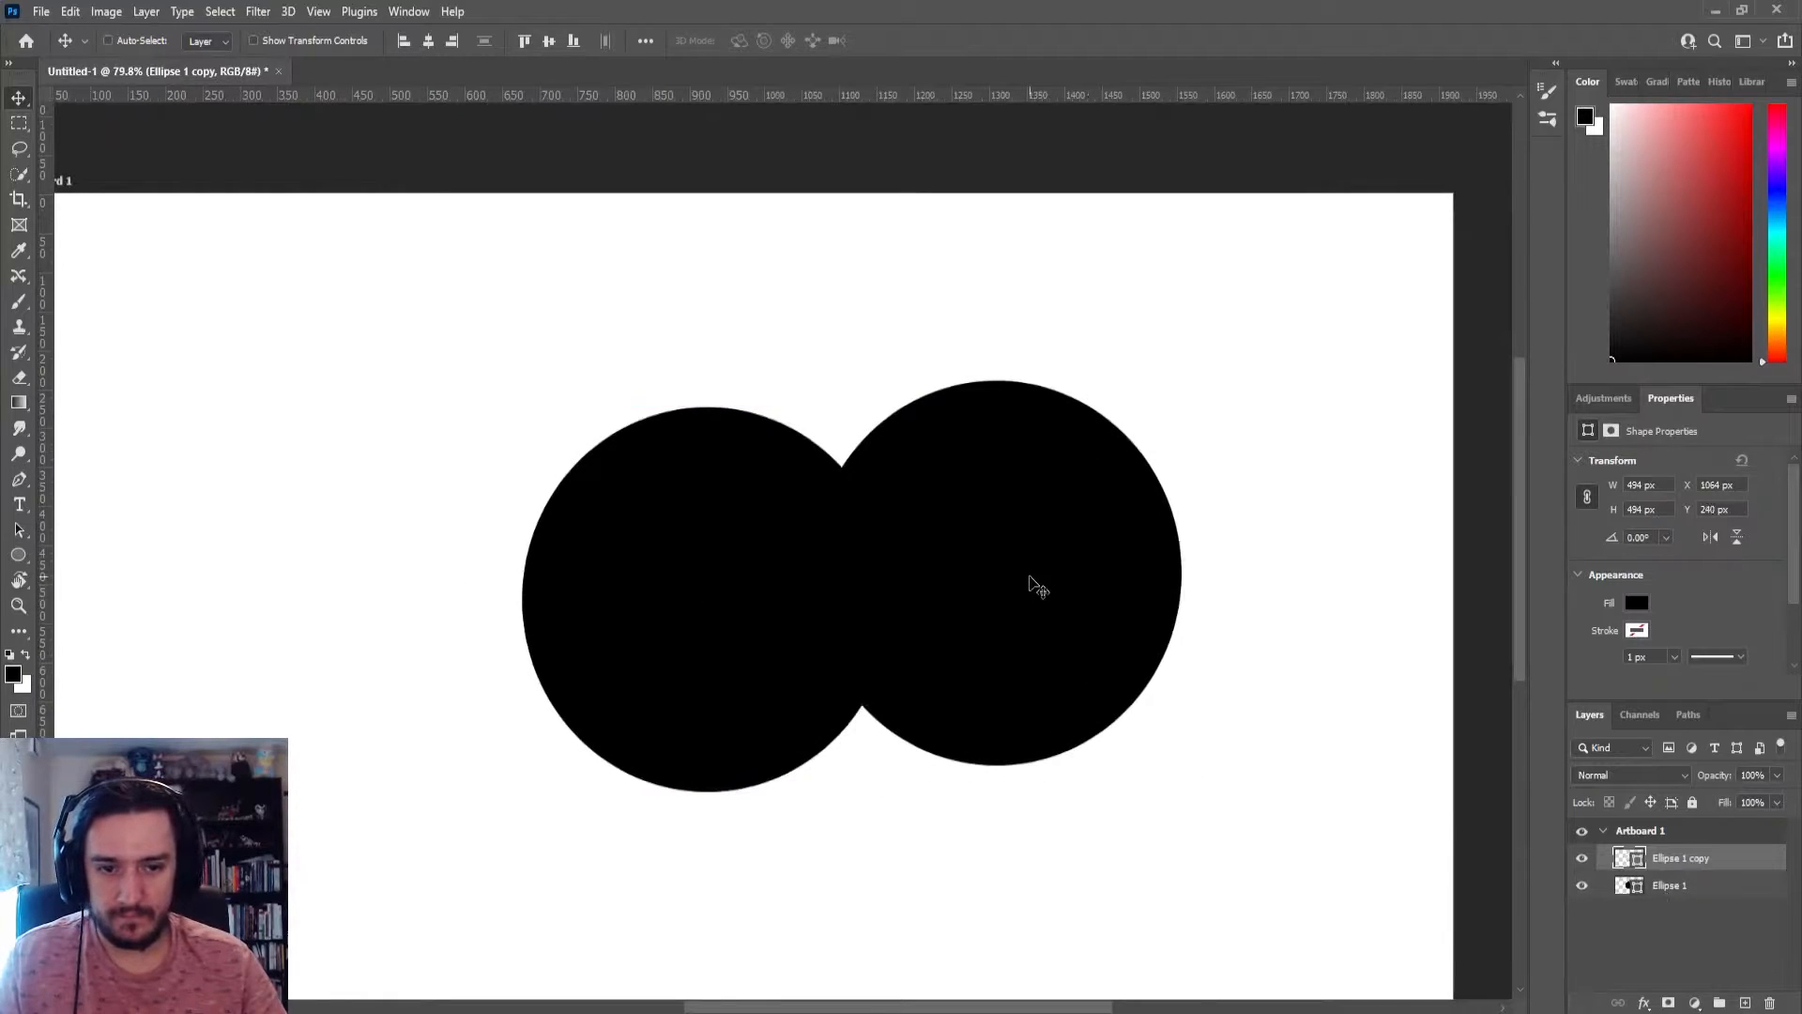
# Delete both black ellipse layers and add a new empty layer to the artboard
pyautogui.press('Delete')
pyautogui.press('Delete')
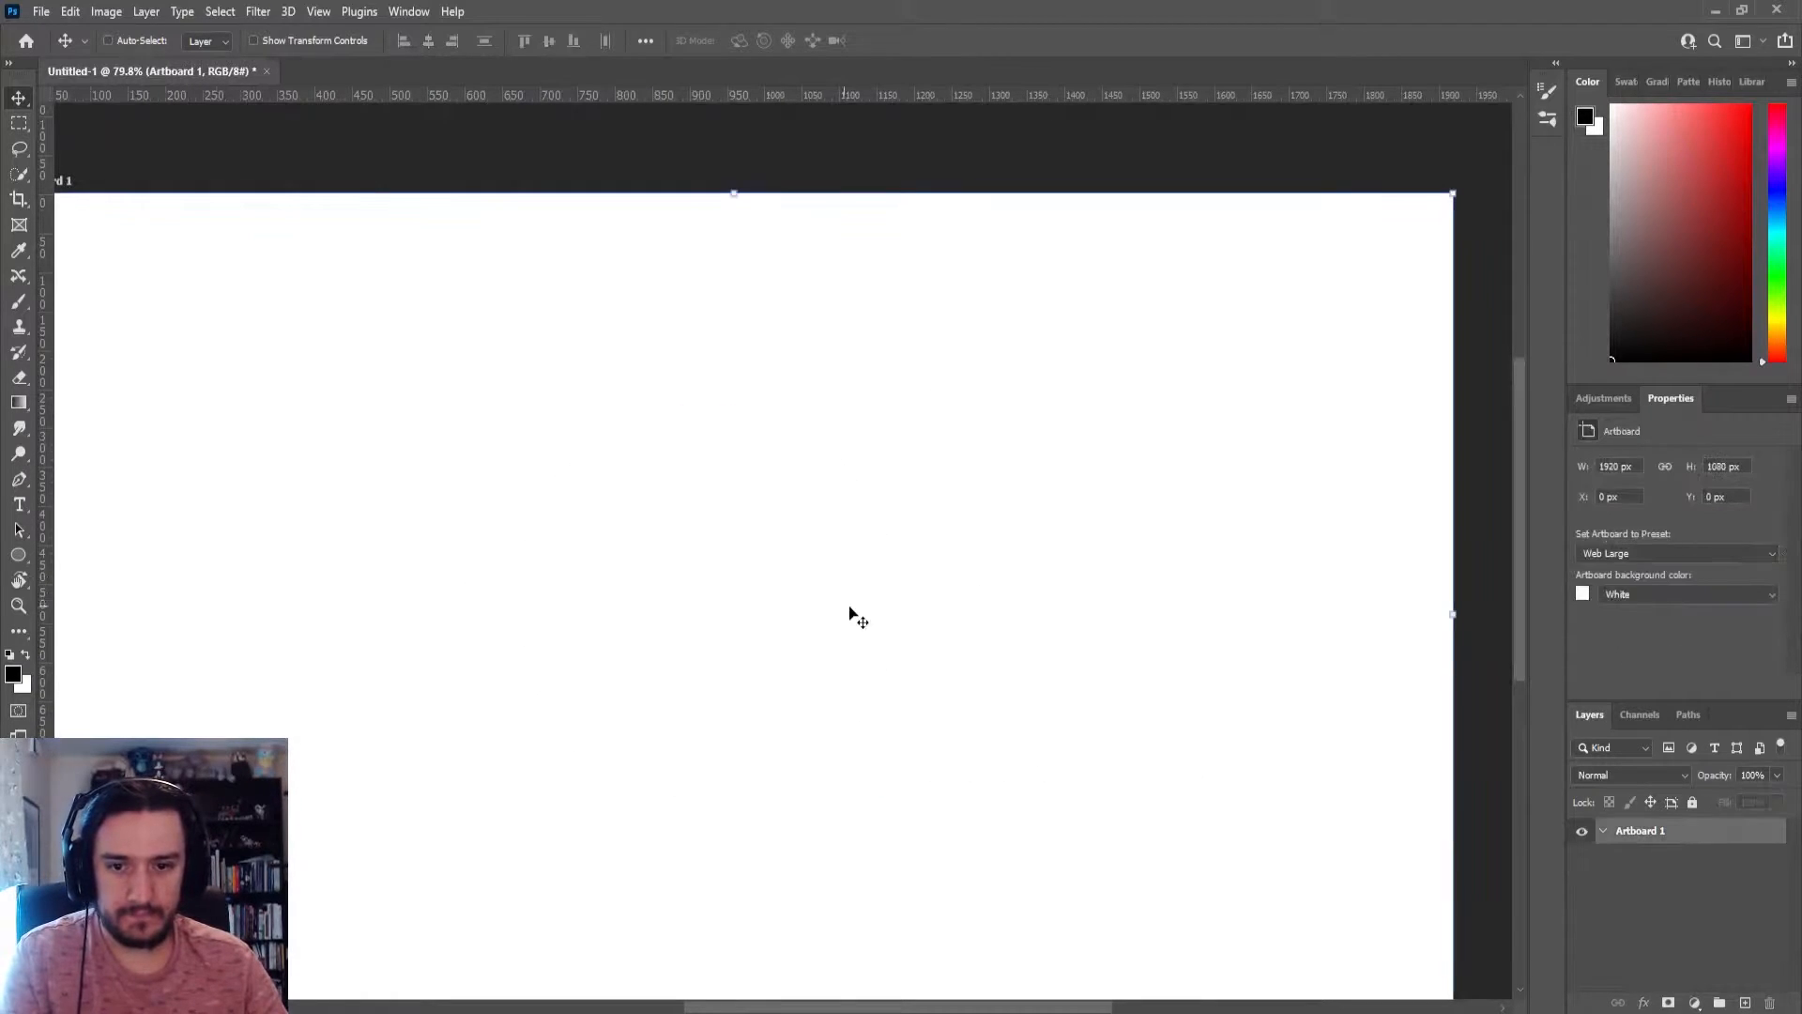
pyautogui.click(1746, 1005)
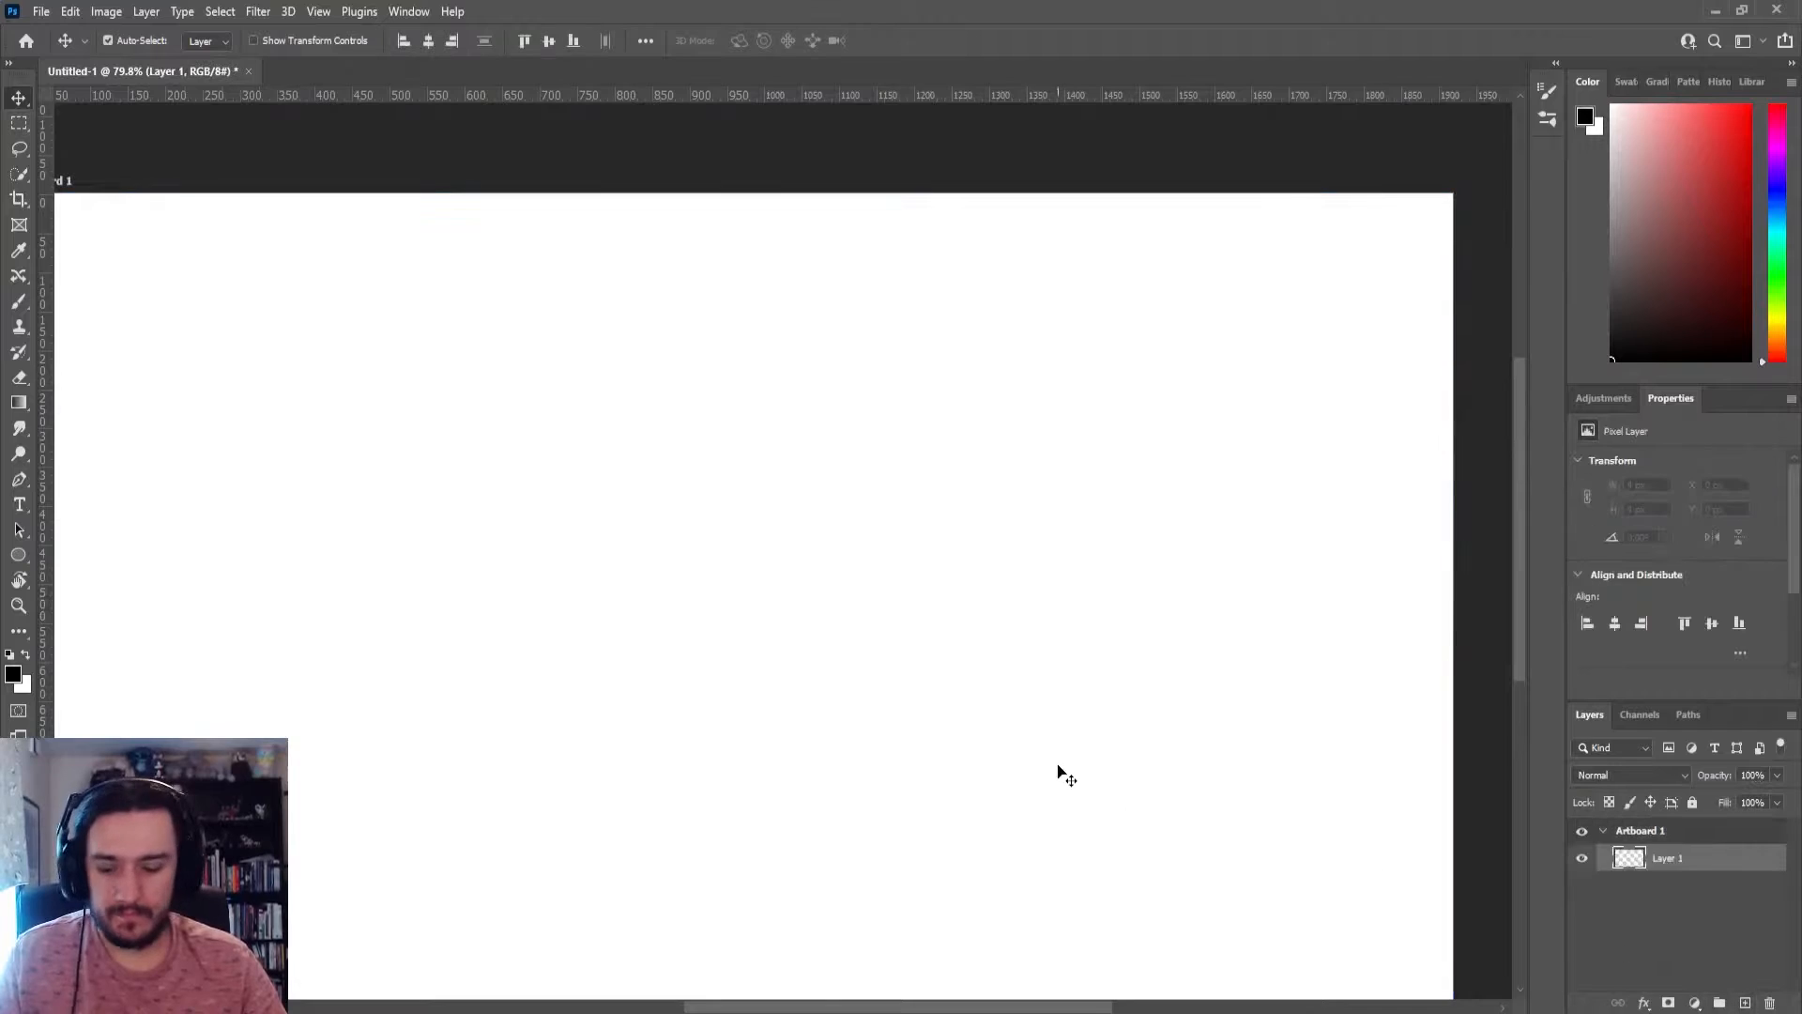
# Paste the copied head illustration into the document as a Smart Object
pyautogui.hotkey('ctrl', 'v')
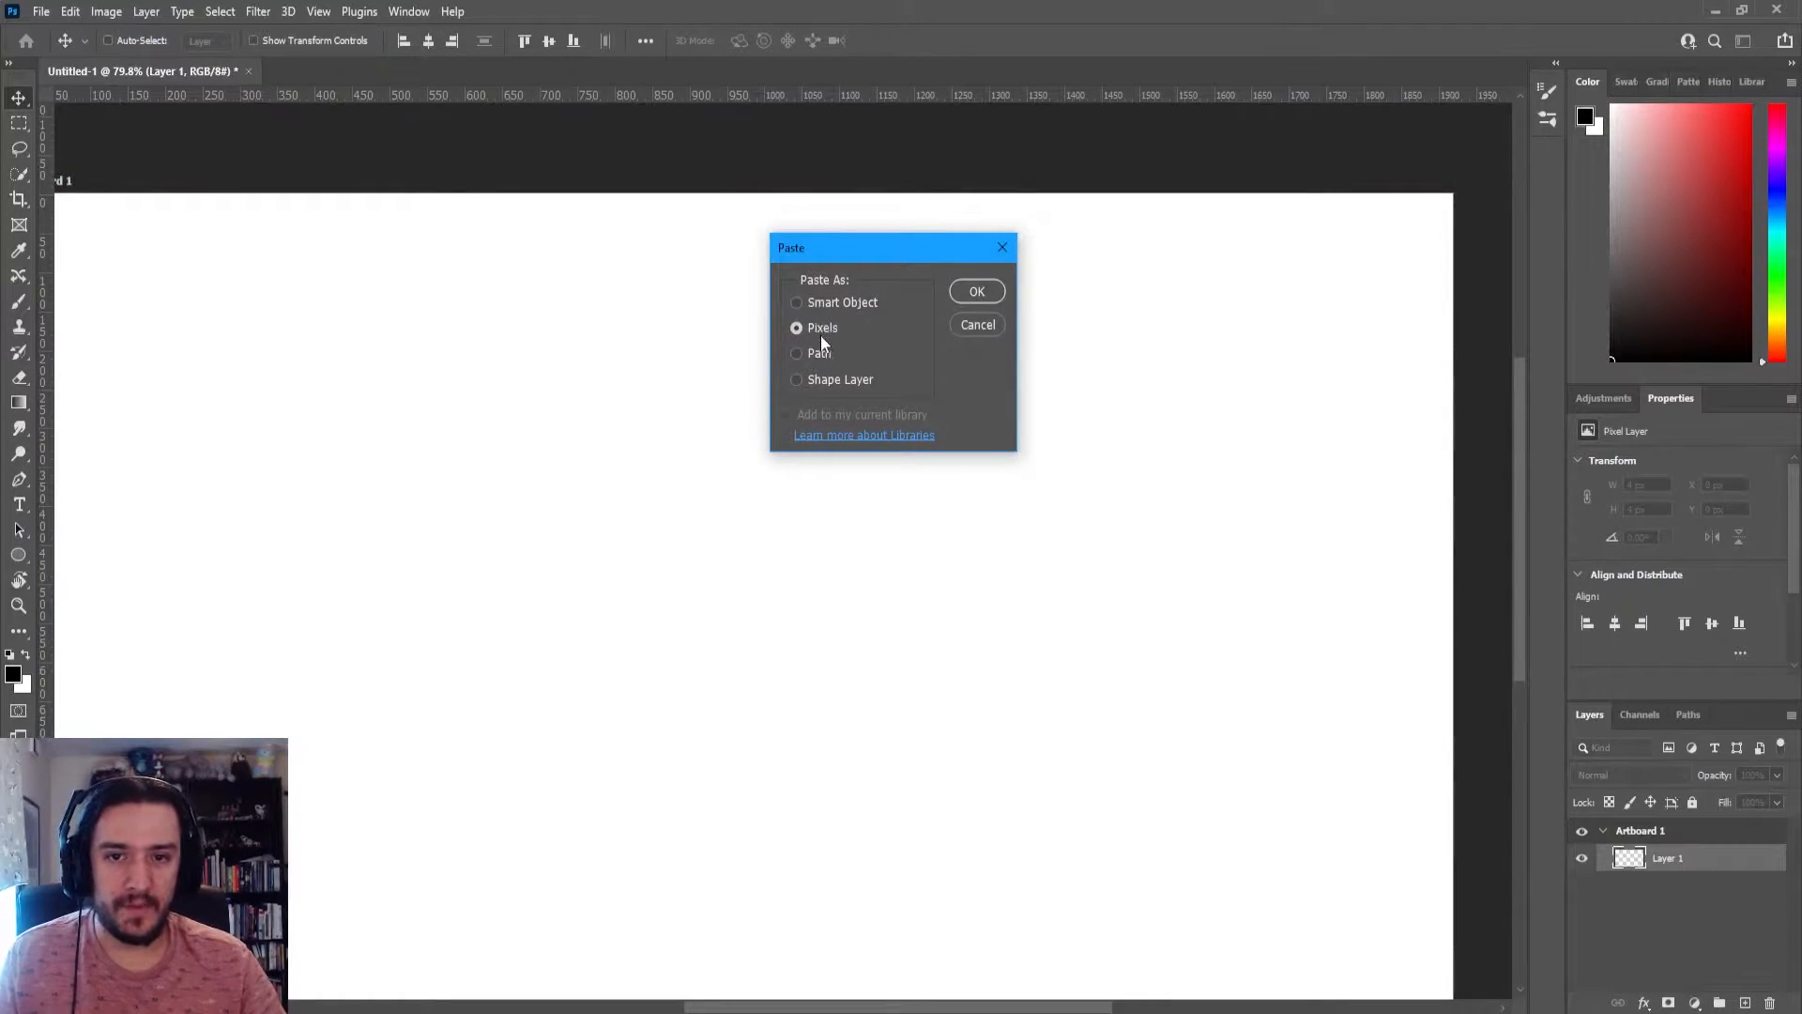
pyautogui.click(817, 303)
pyautogui.click(978, 291)
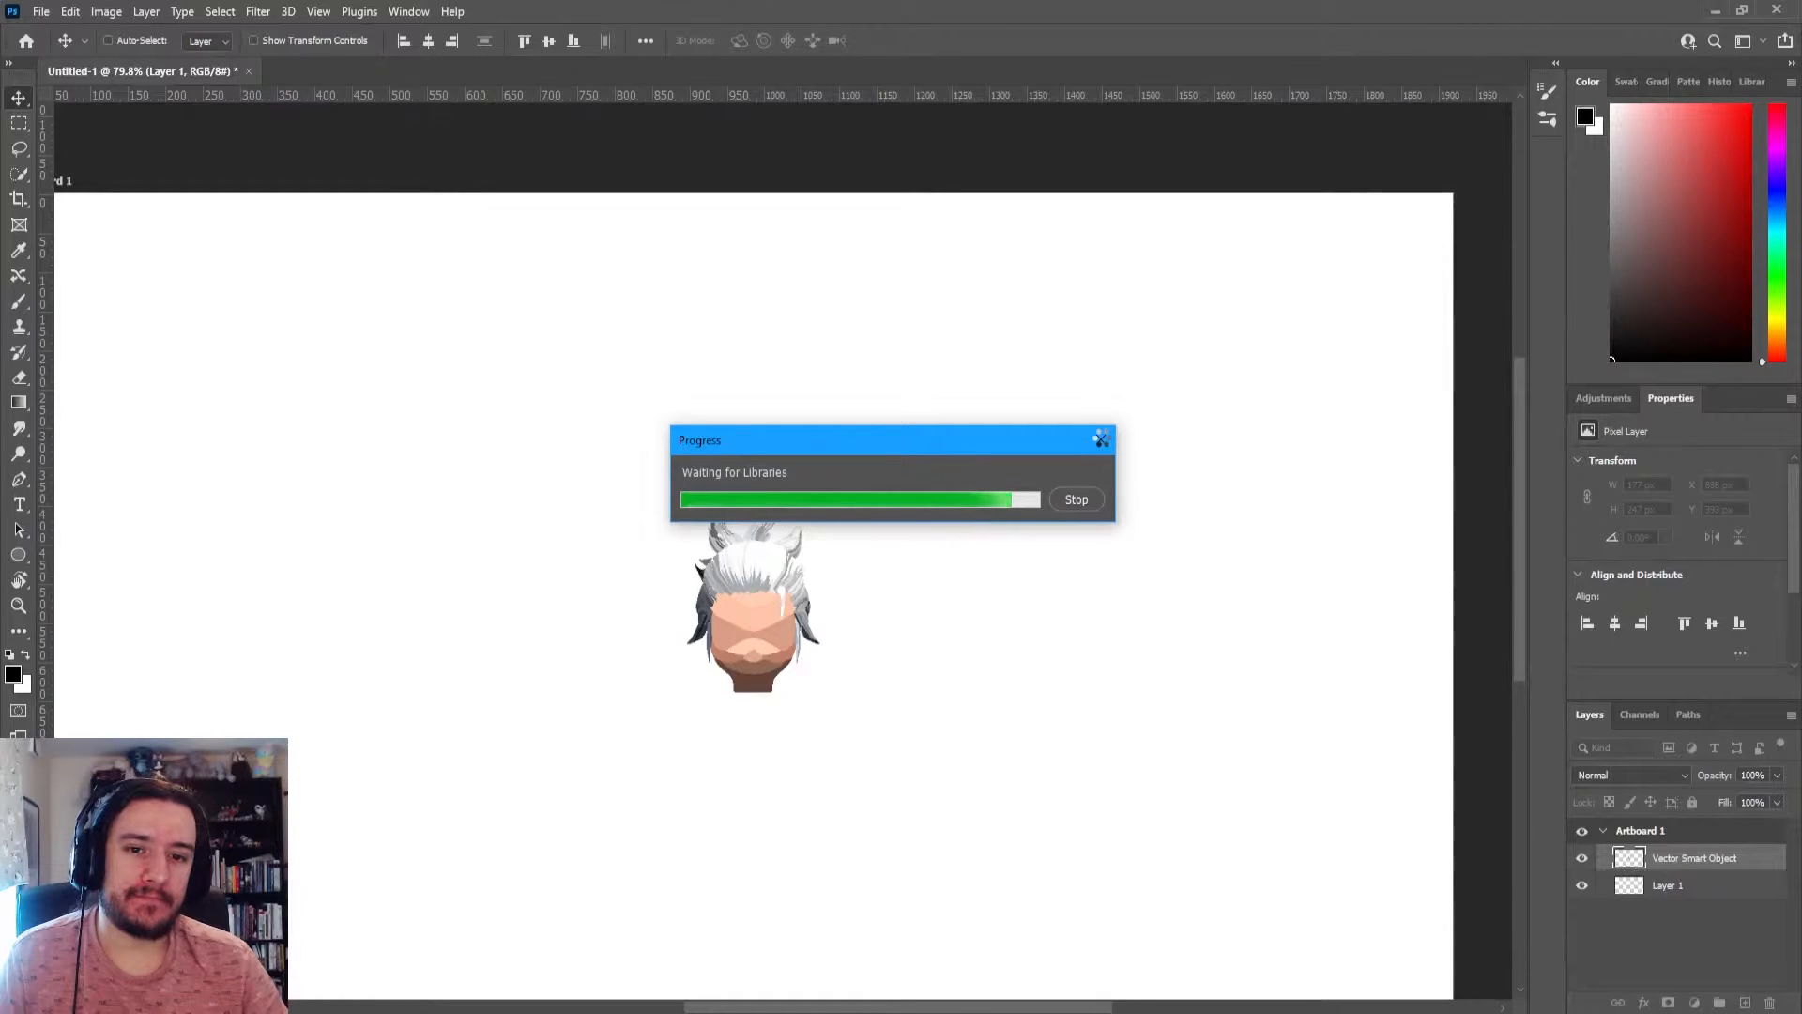
# Try to close the stalled Photoshop window and dismiss the Libraries progress dialog
pyautogui.rightClick(709, 1005)
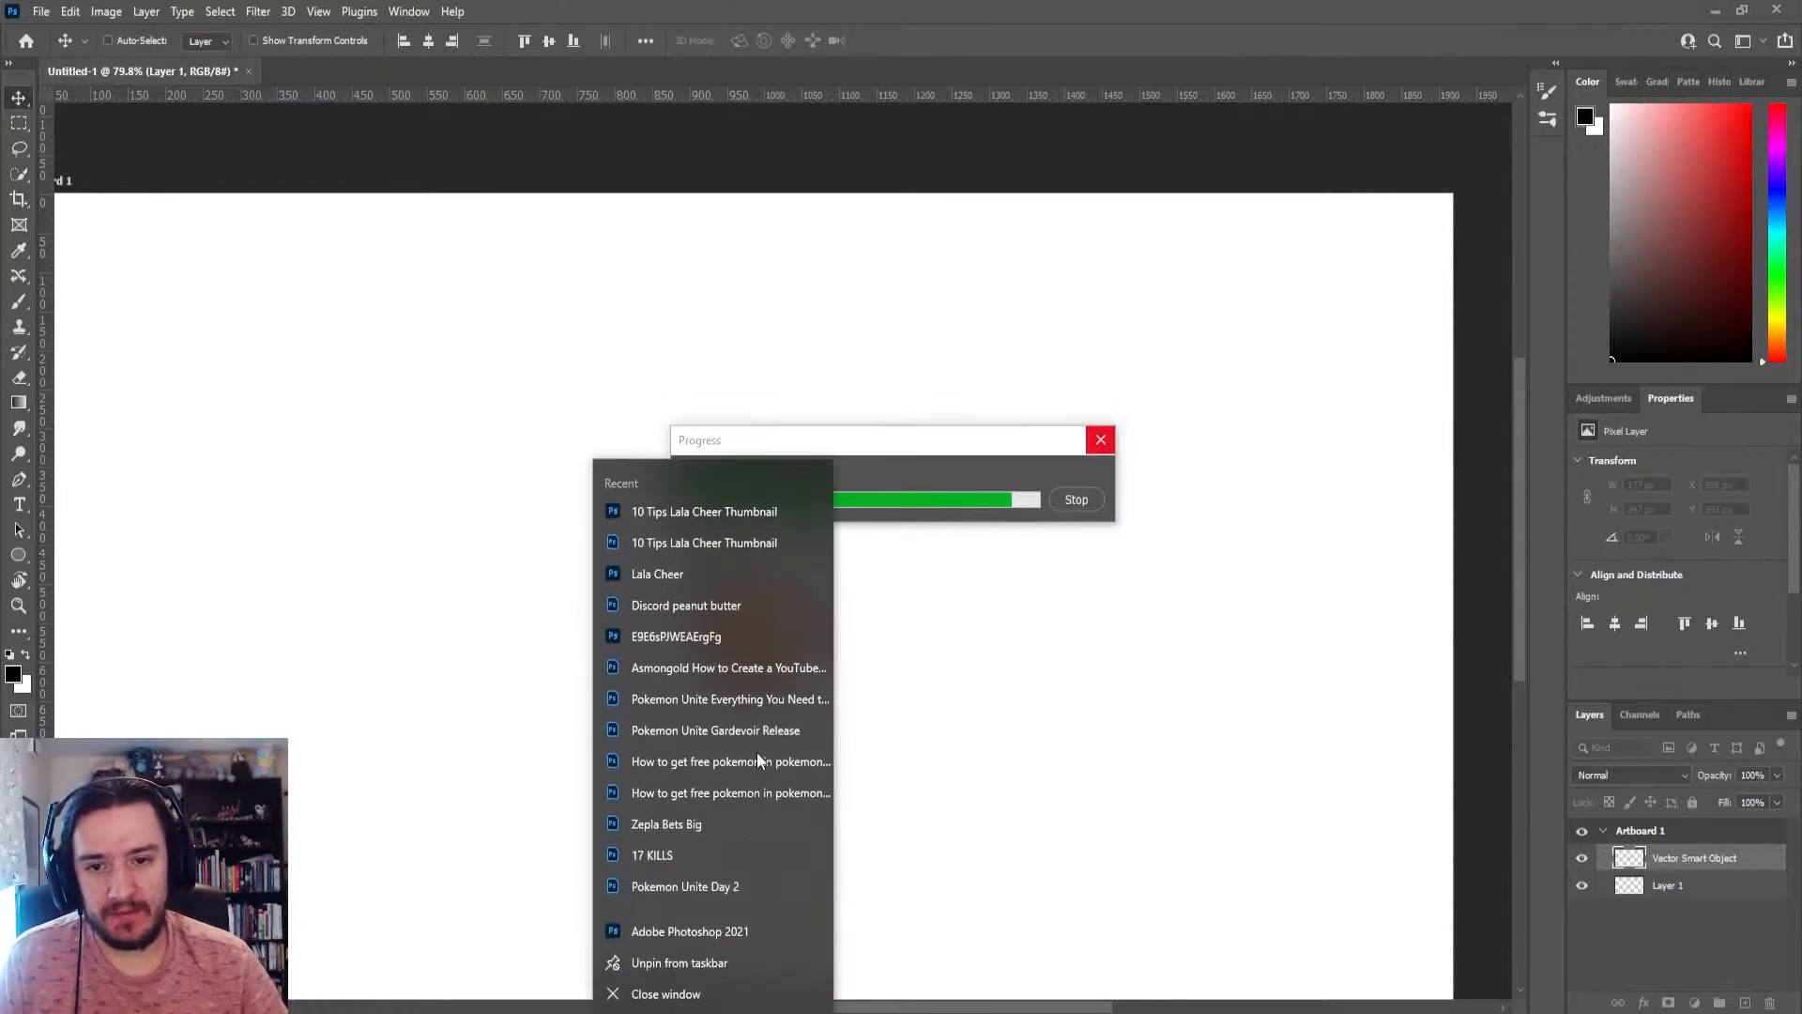
pyautogui.click(663, 998)
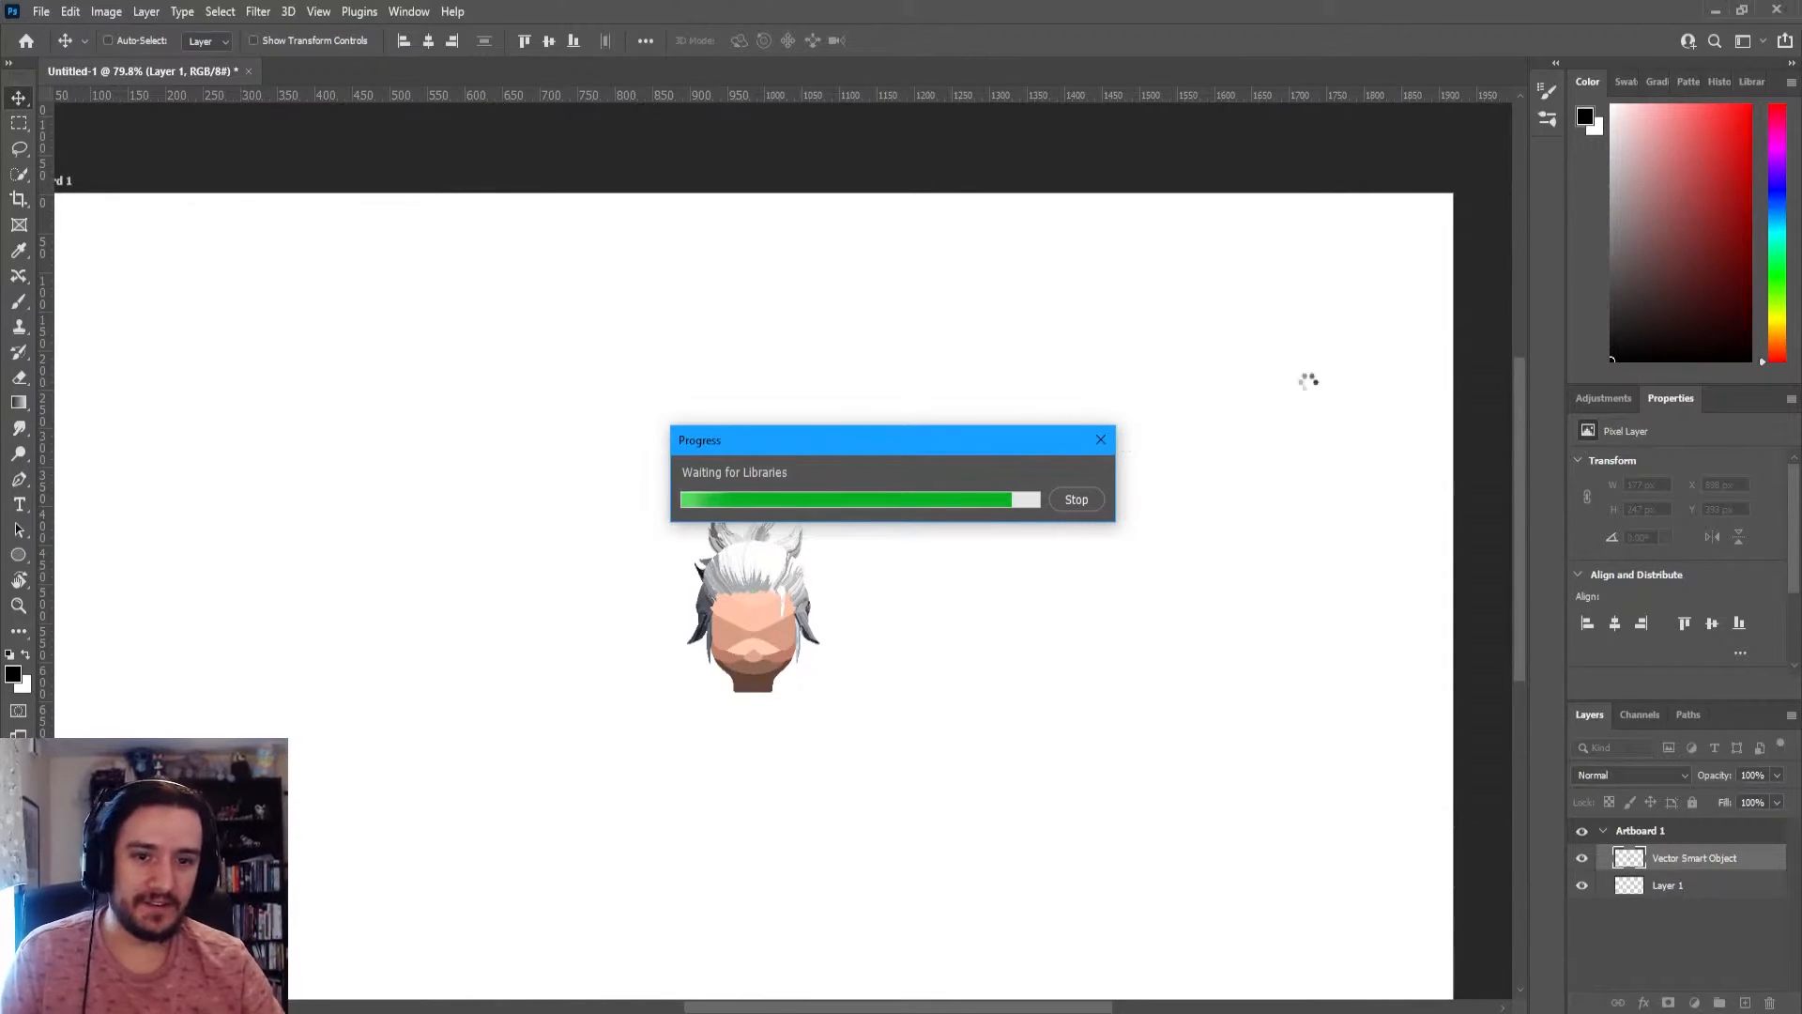
pyautogui.click(1096, 440)
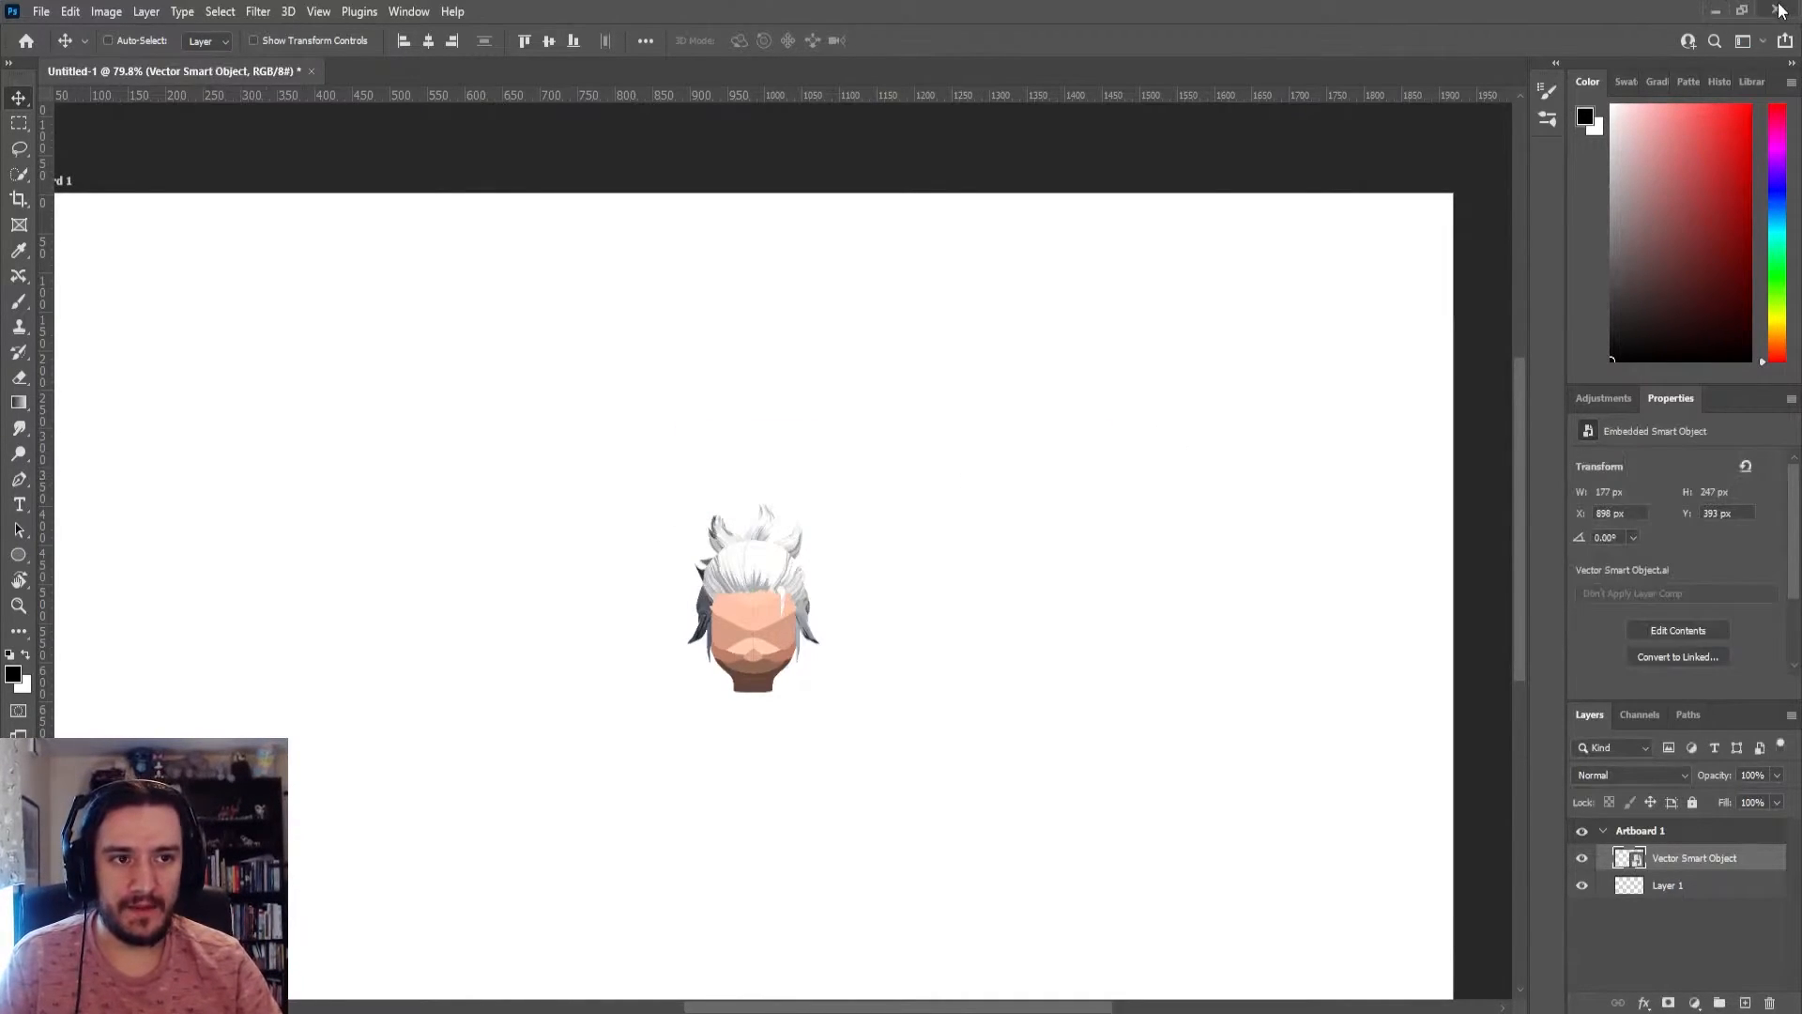
# Scale the pasted head up proportionally to about 501 x 699 px and apply the transform
pyautogui.hotkey('ctrl', 't')
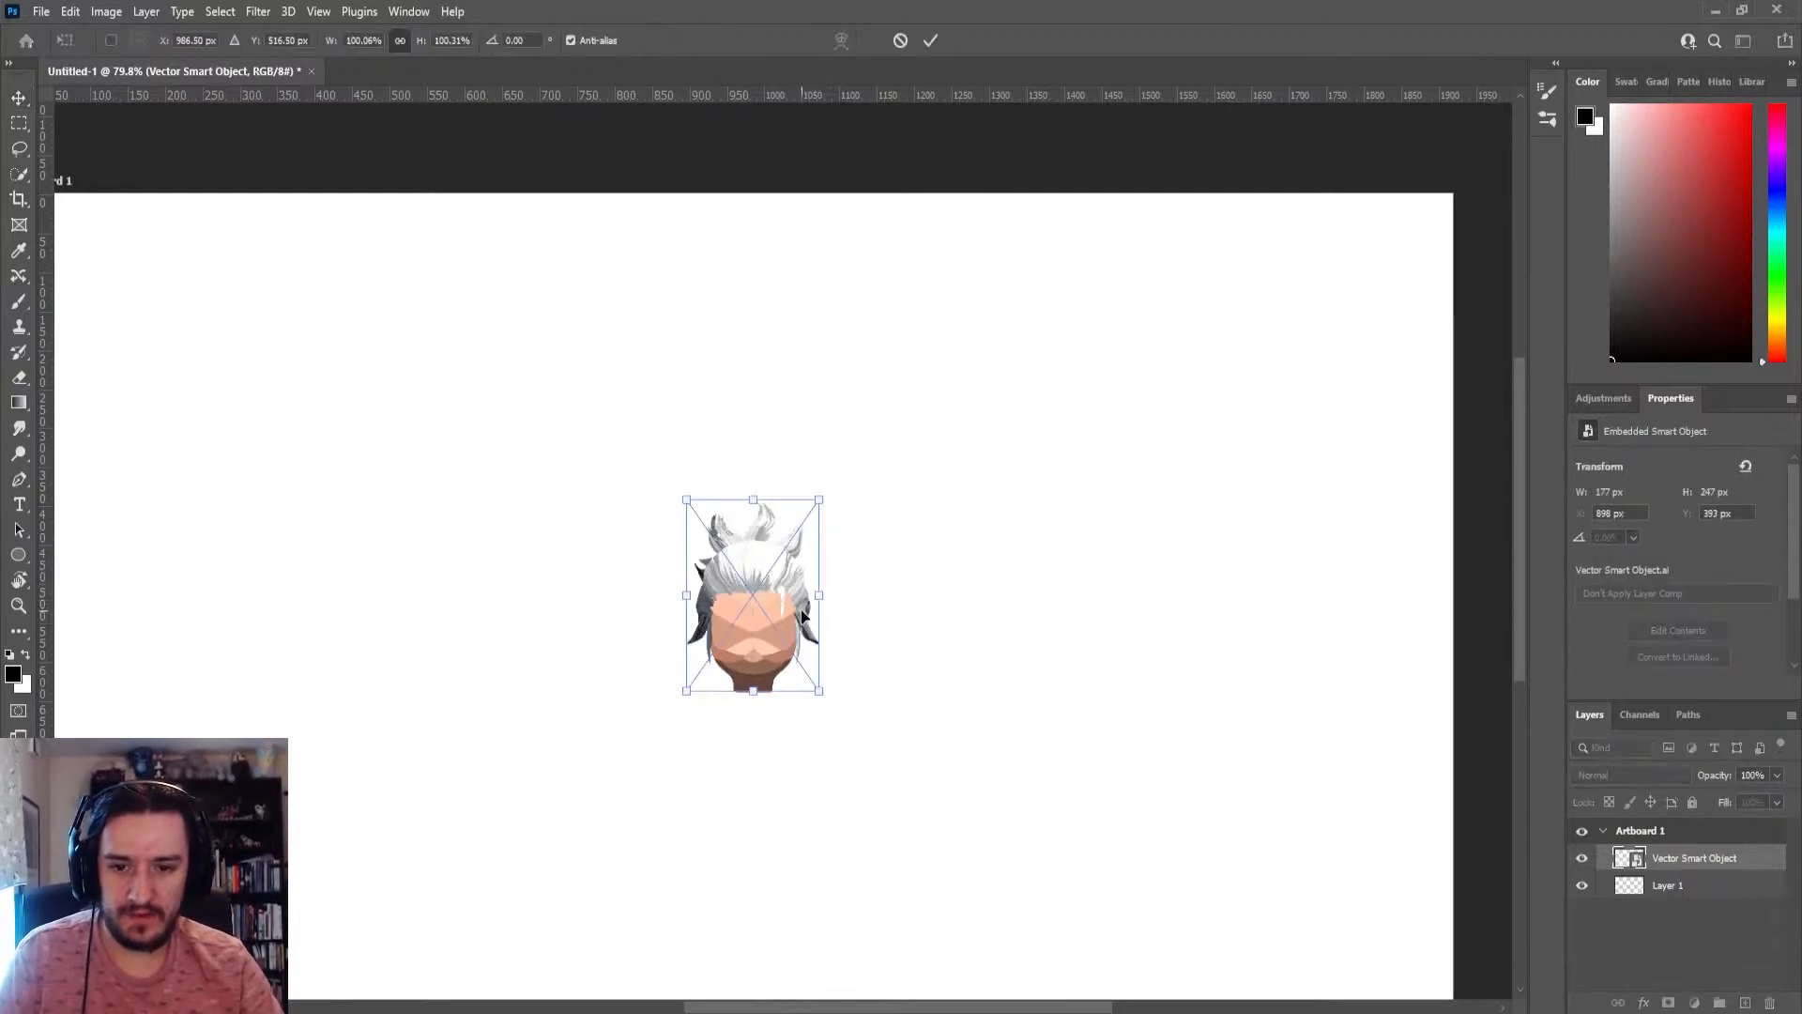
pyautogui.moveTo(820, 500); pyautogui.dragTo(1254, 153)
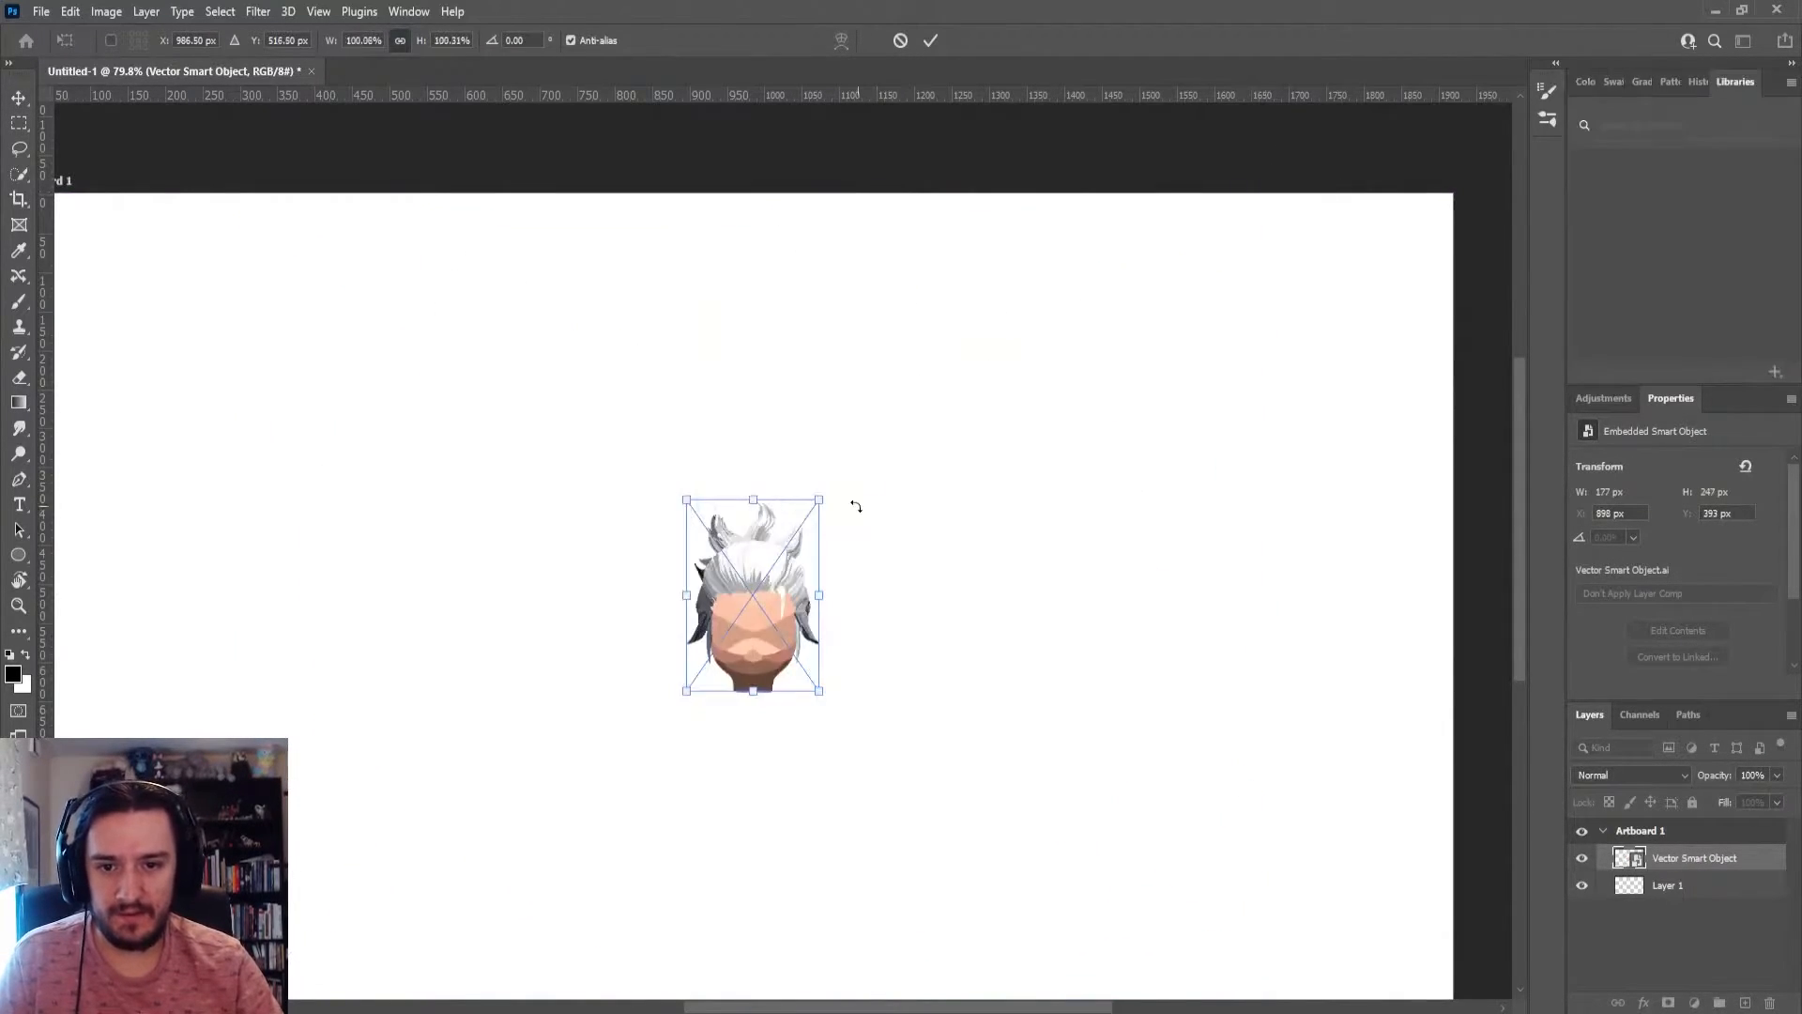
pyautogui.moveTo(817, 500); pyautogui.dragTo(1138, 201)
pyautogui.press('Return')
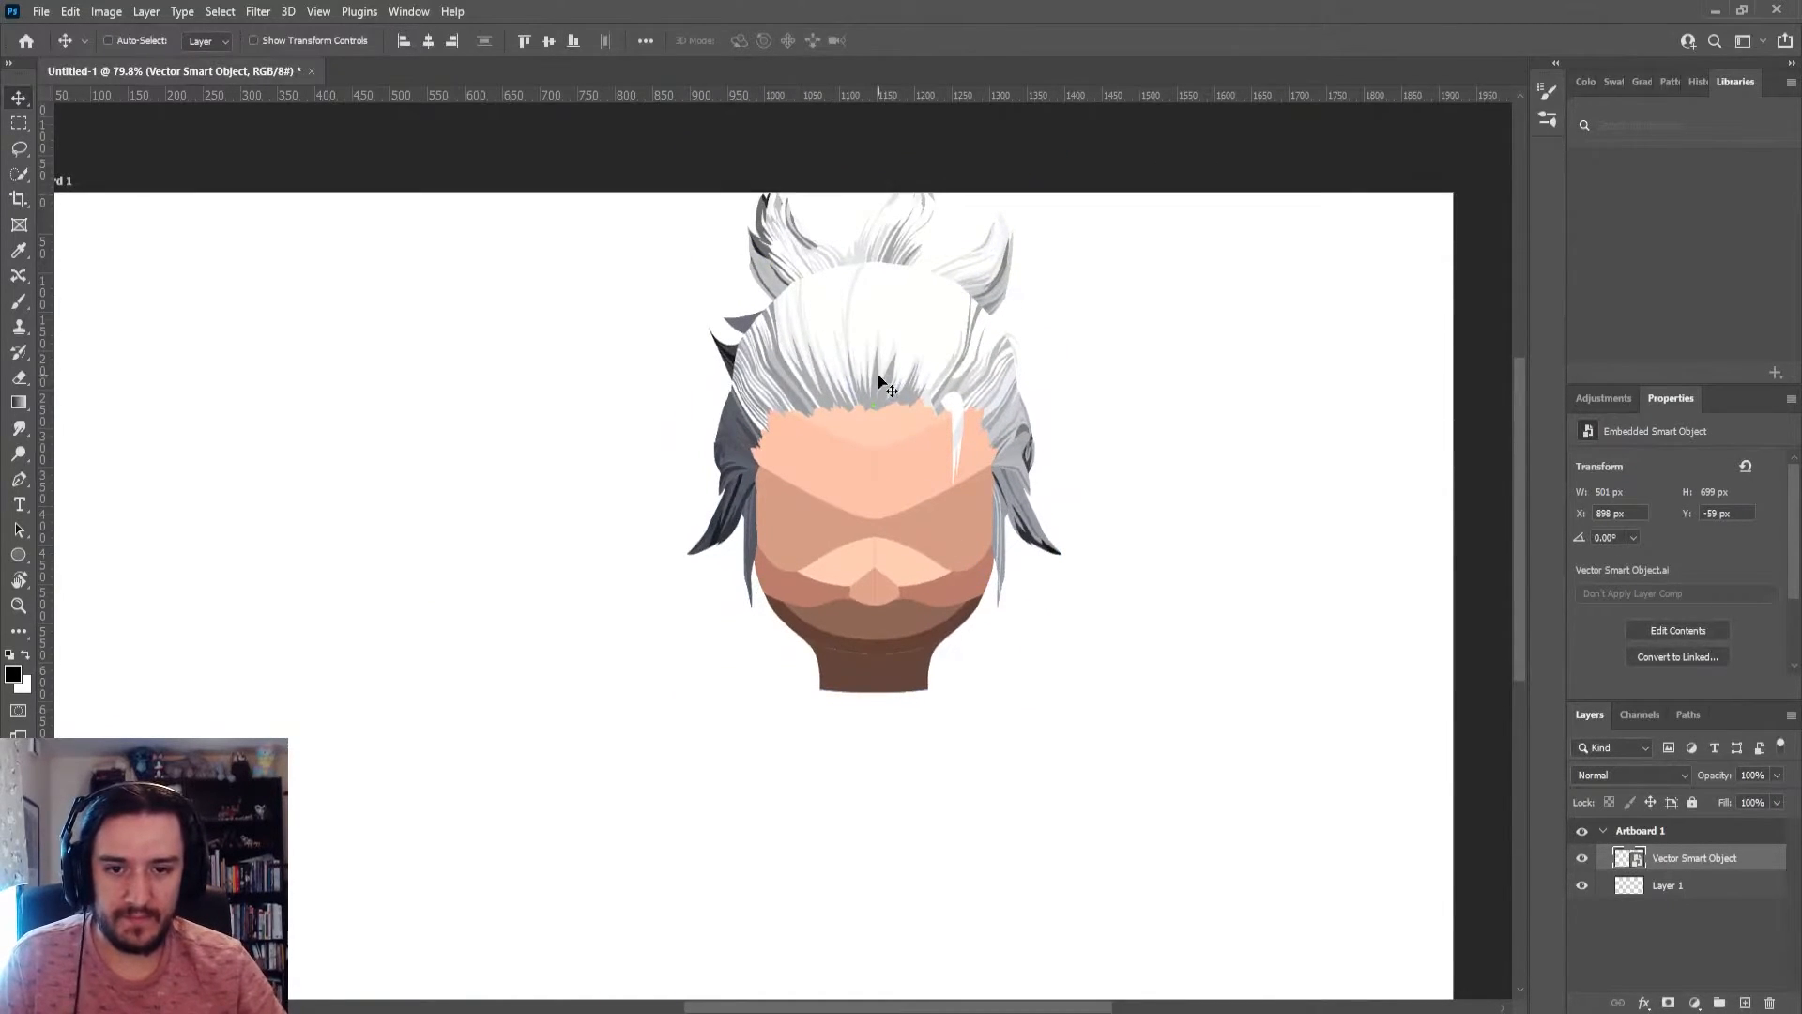
# Enlarge the head further to about 820 x 1144 px, extending it down to the artboard's lower edge, and apply the transform
pyautogui.scroll(-1, 869, 386)
pyautogui.hotkey('ctrl', 't')
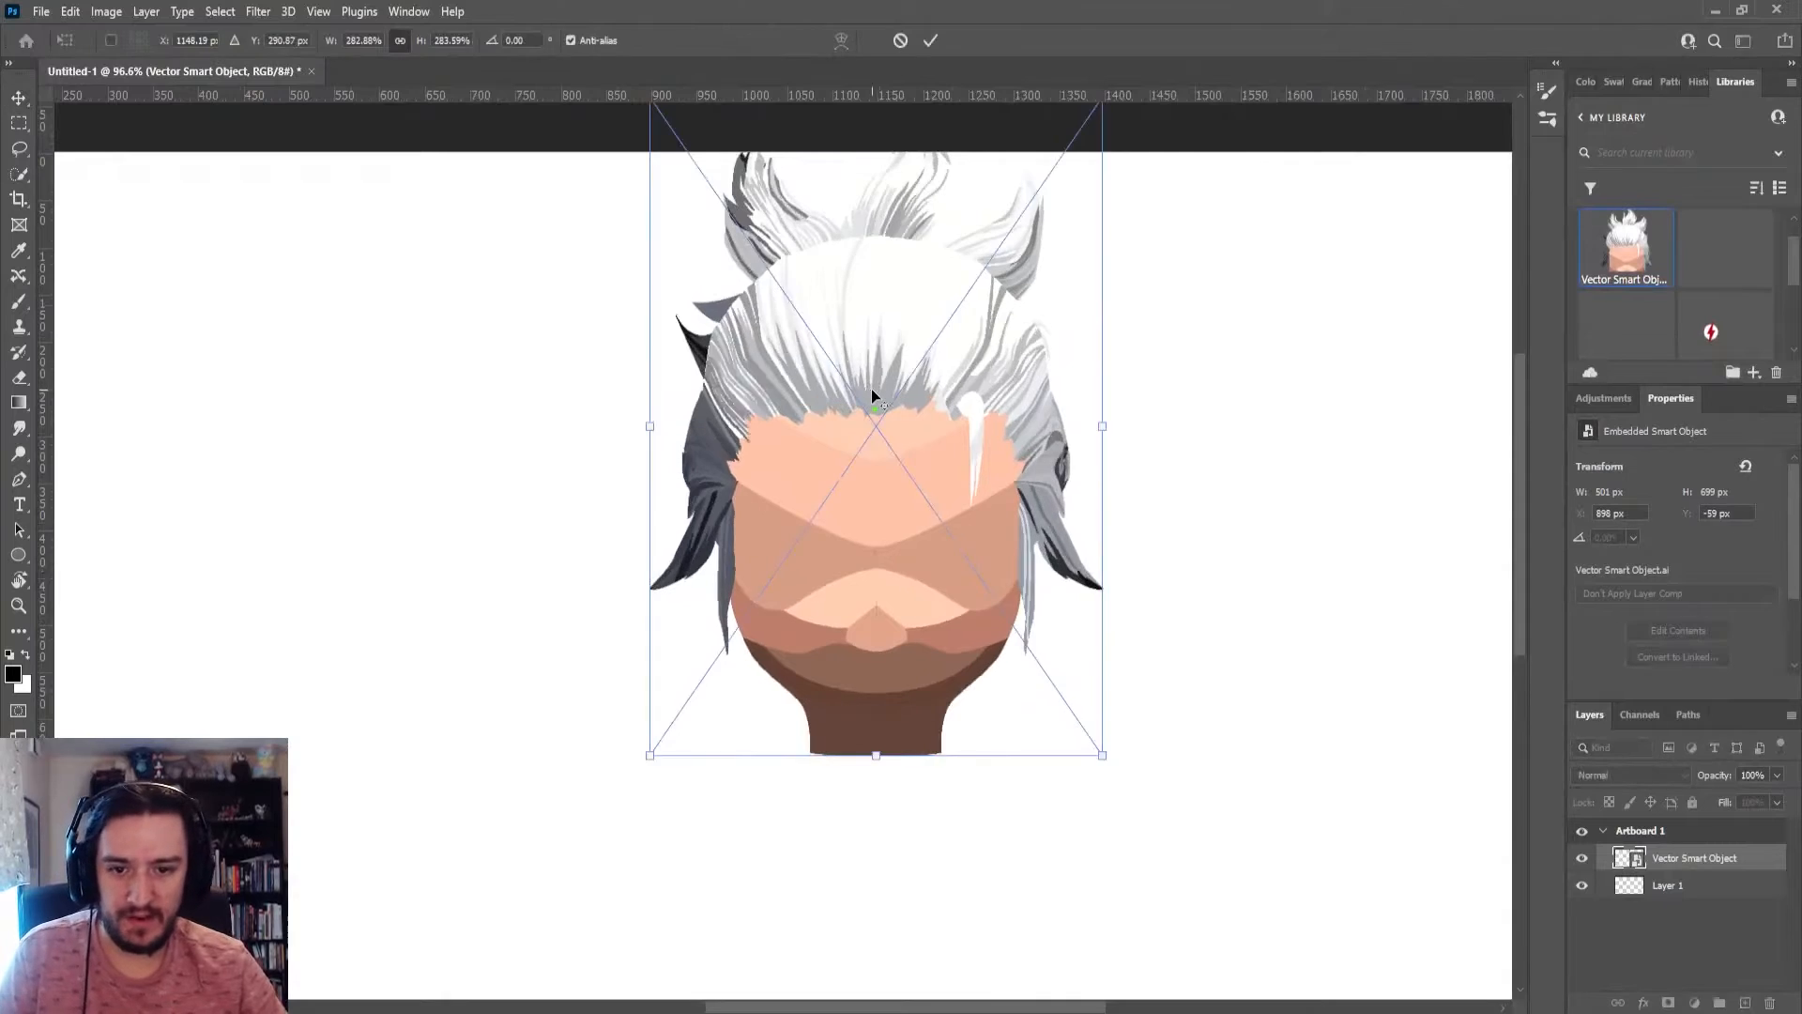
pyautogui.moveTo(704, 664); pyautogui.dragTo(488, 976)
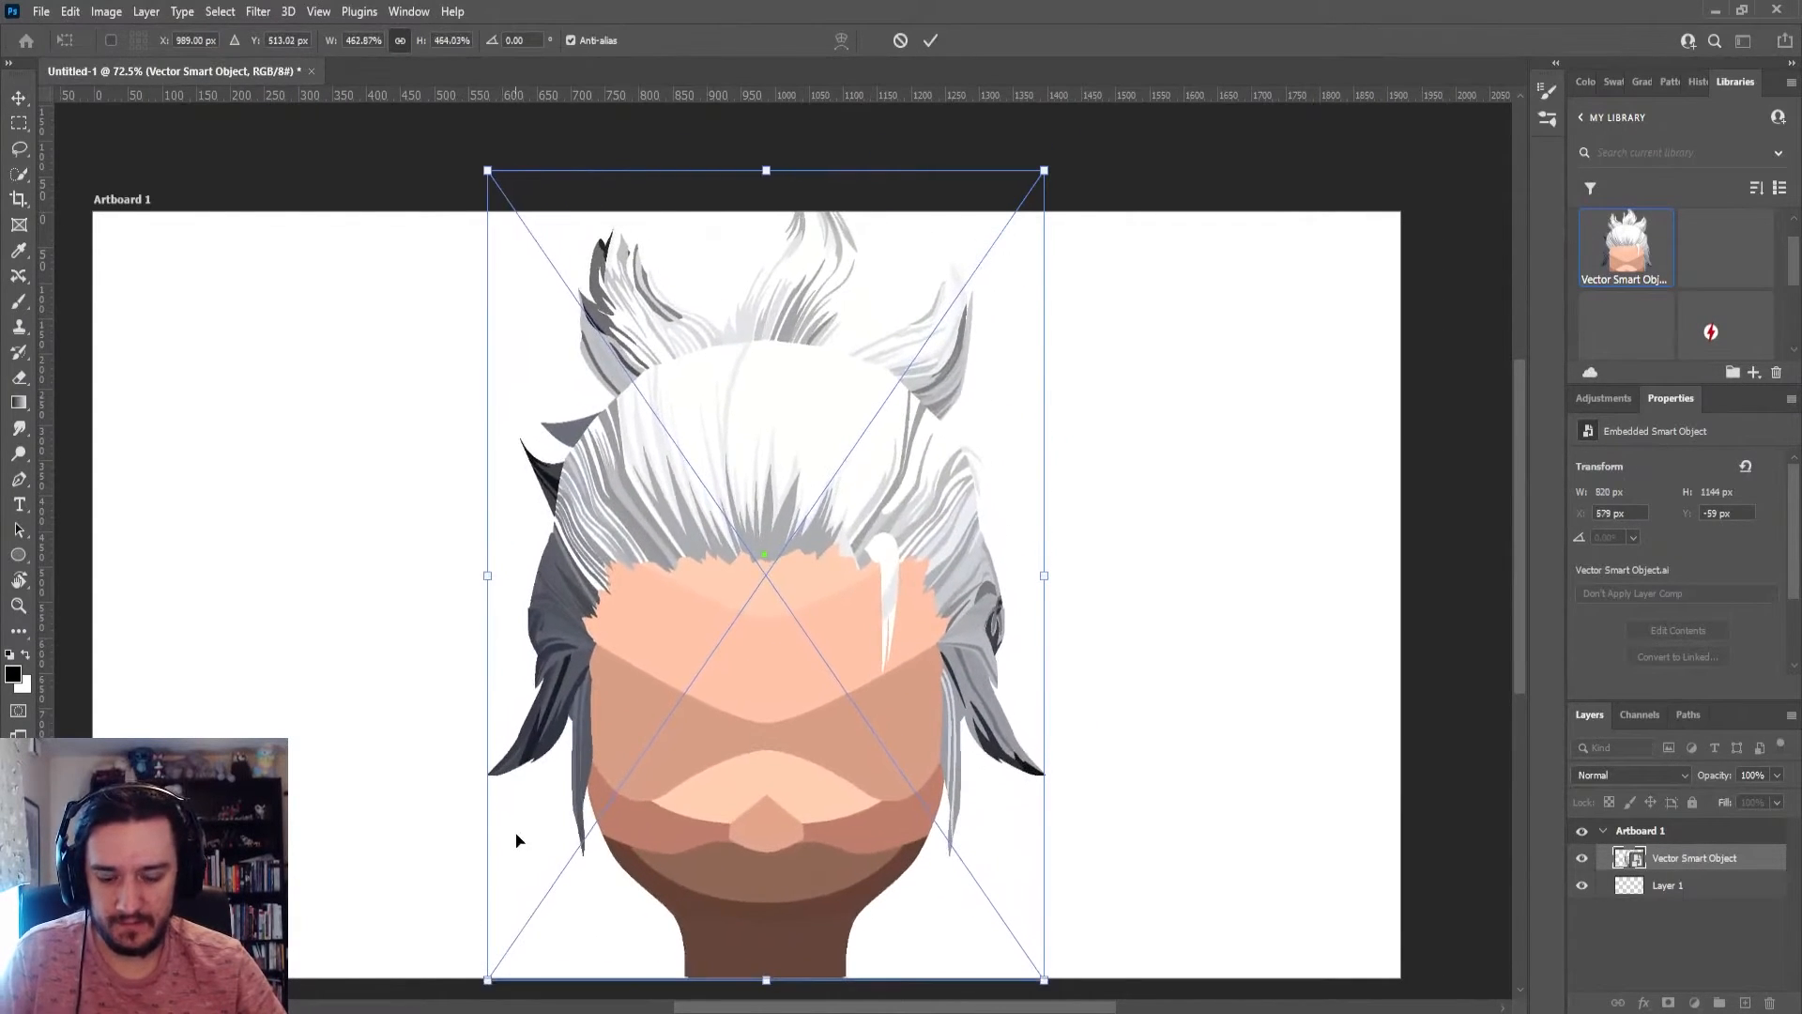
pyautogui.press('Return')
# Examine the pixels along the hair edges of the enlarged head at high magnification and compare them with the normal view
pyautogui.scroll(10, 994, 459)
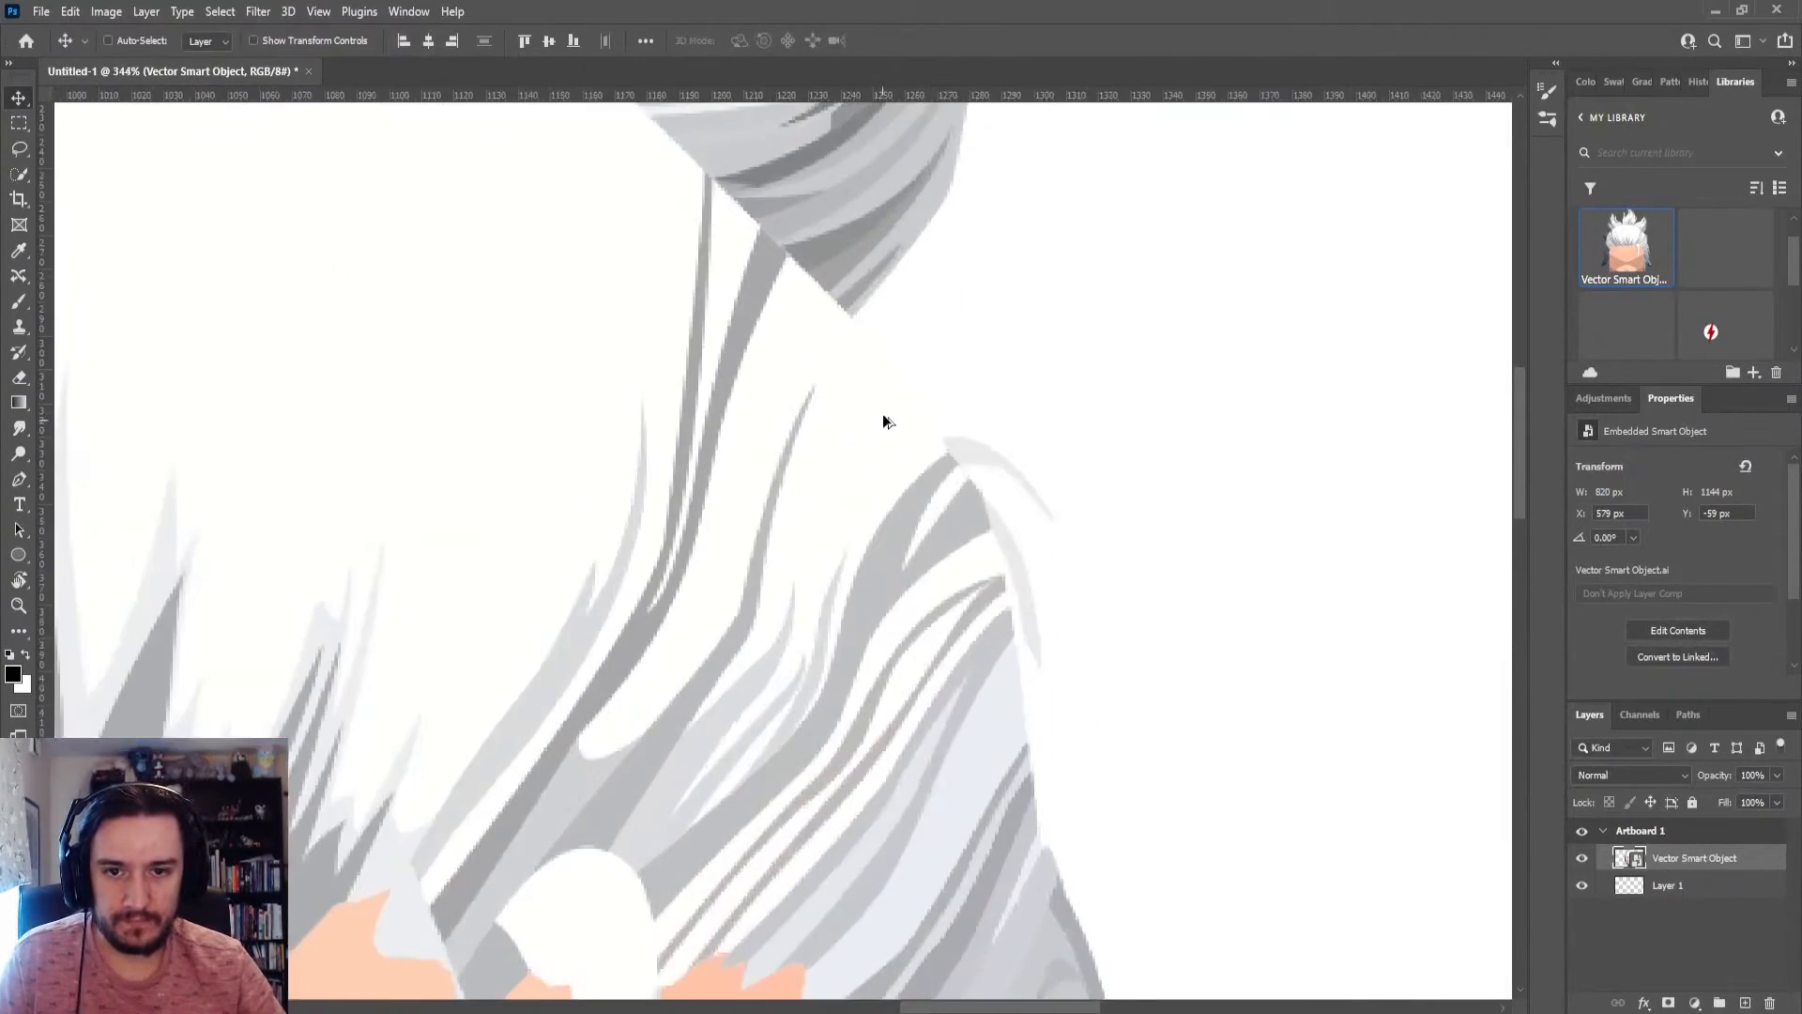
pyautogui.scroll(5, 977, 480)
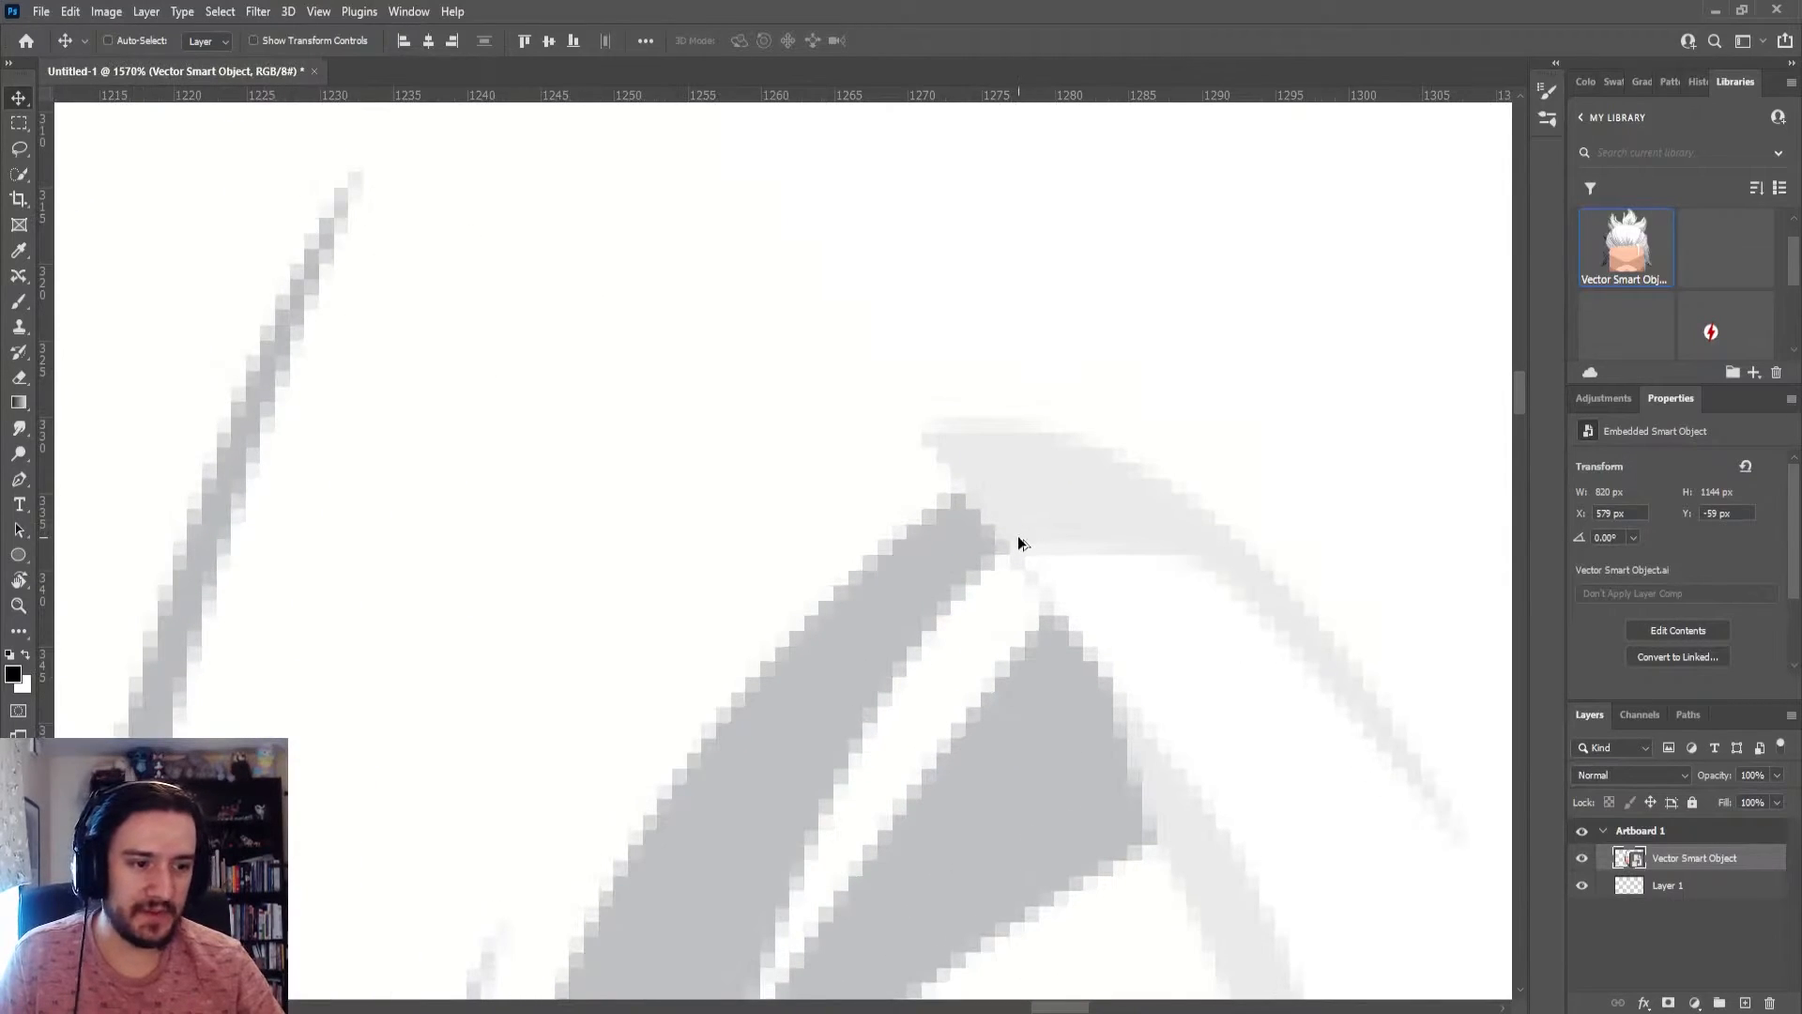
pyautogui.scroll(-8, 1018, 535)
pyautogui.scroll(-4, 1014, 549)
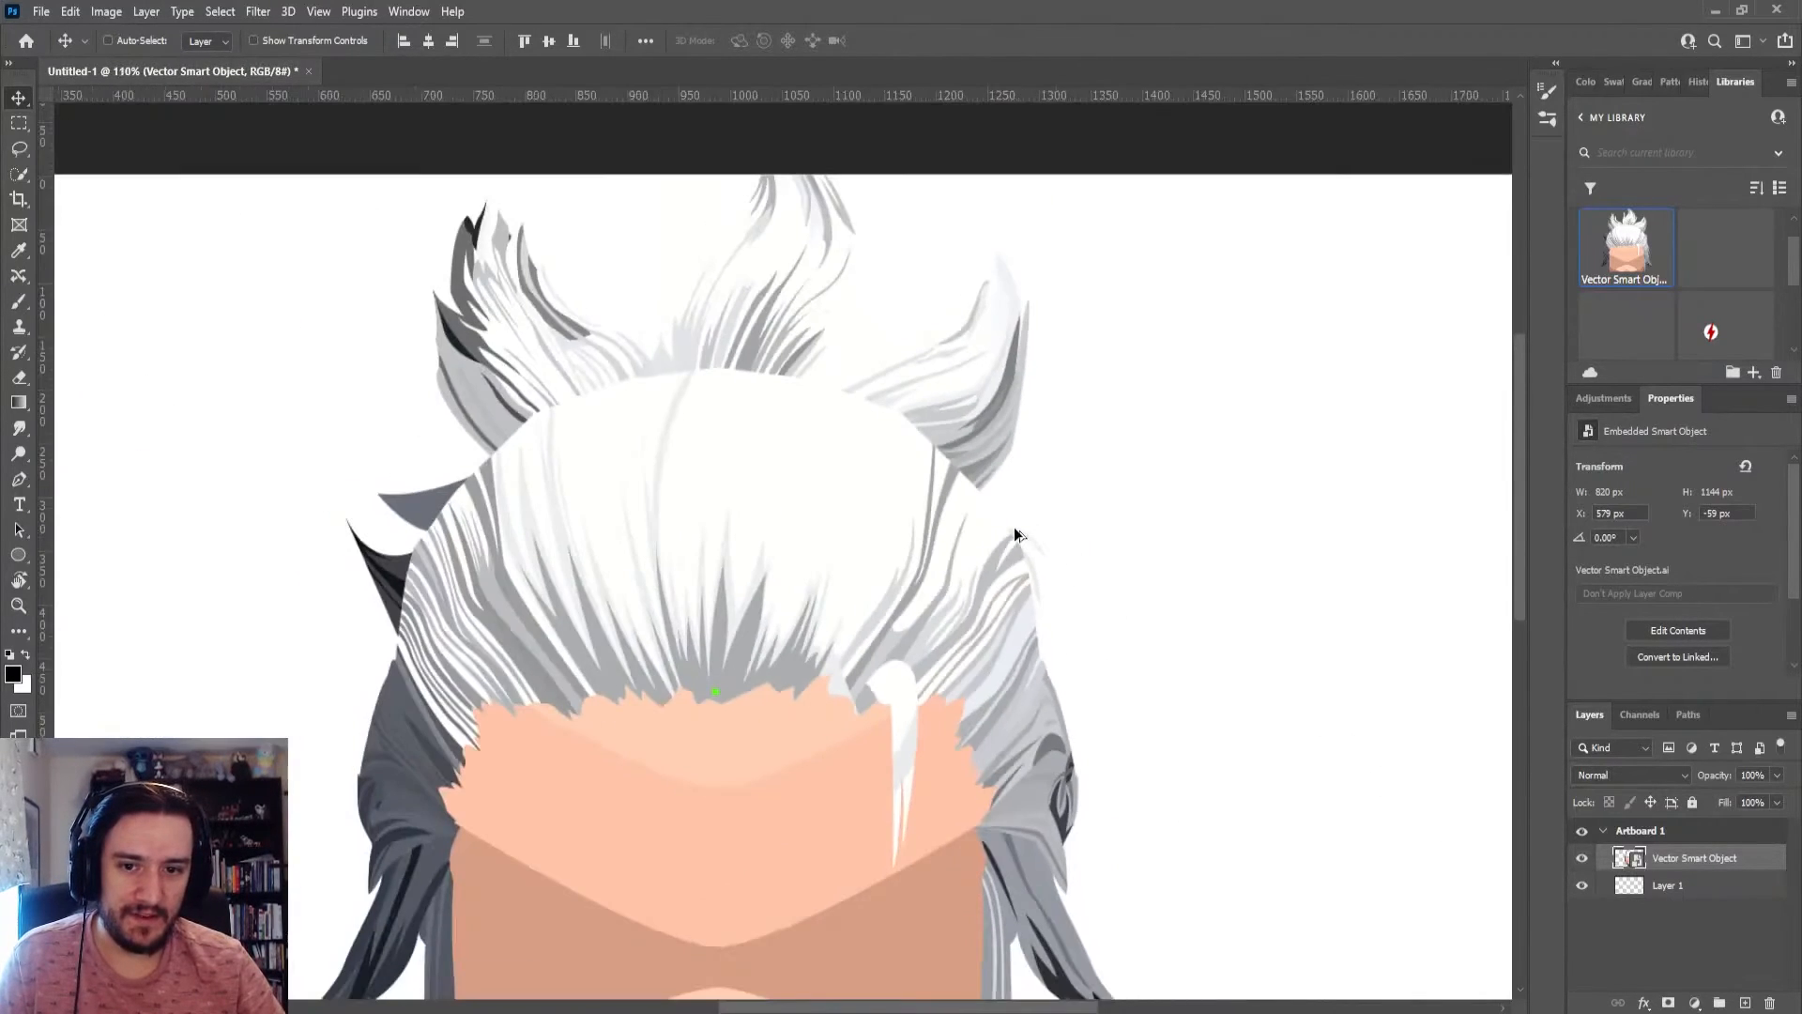
pyautogui.scroll(7, 1002, 549)
pyautogui.scroll(2, 1003, 549)
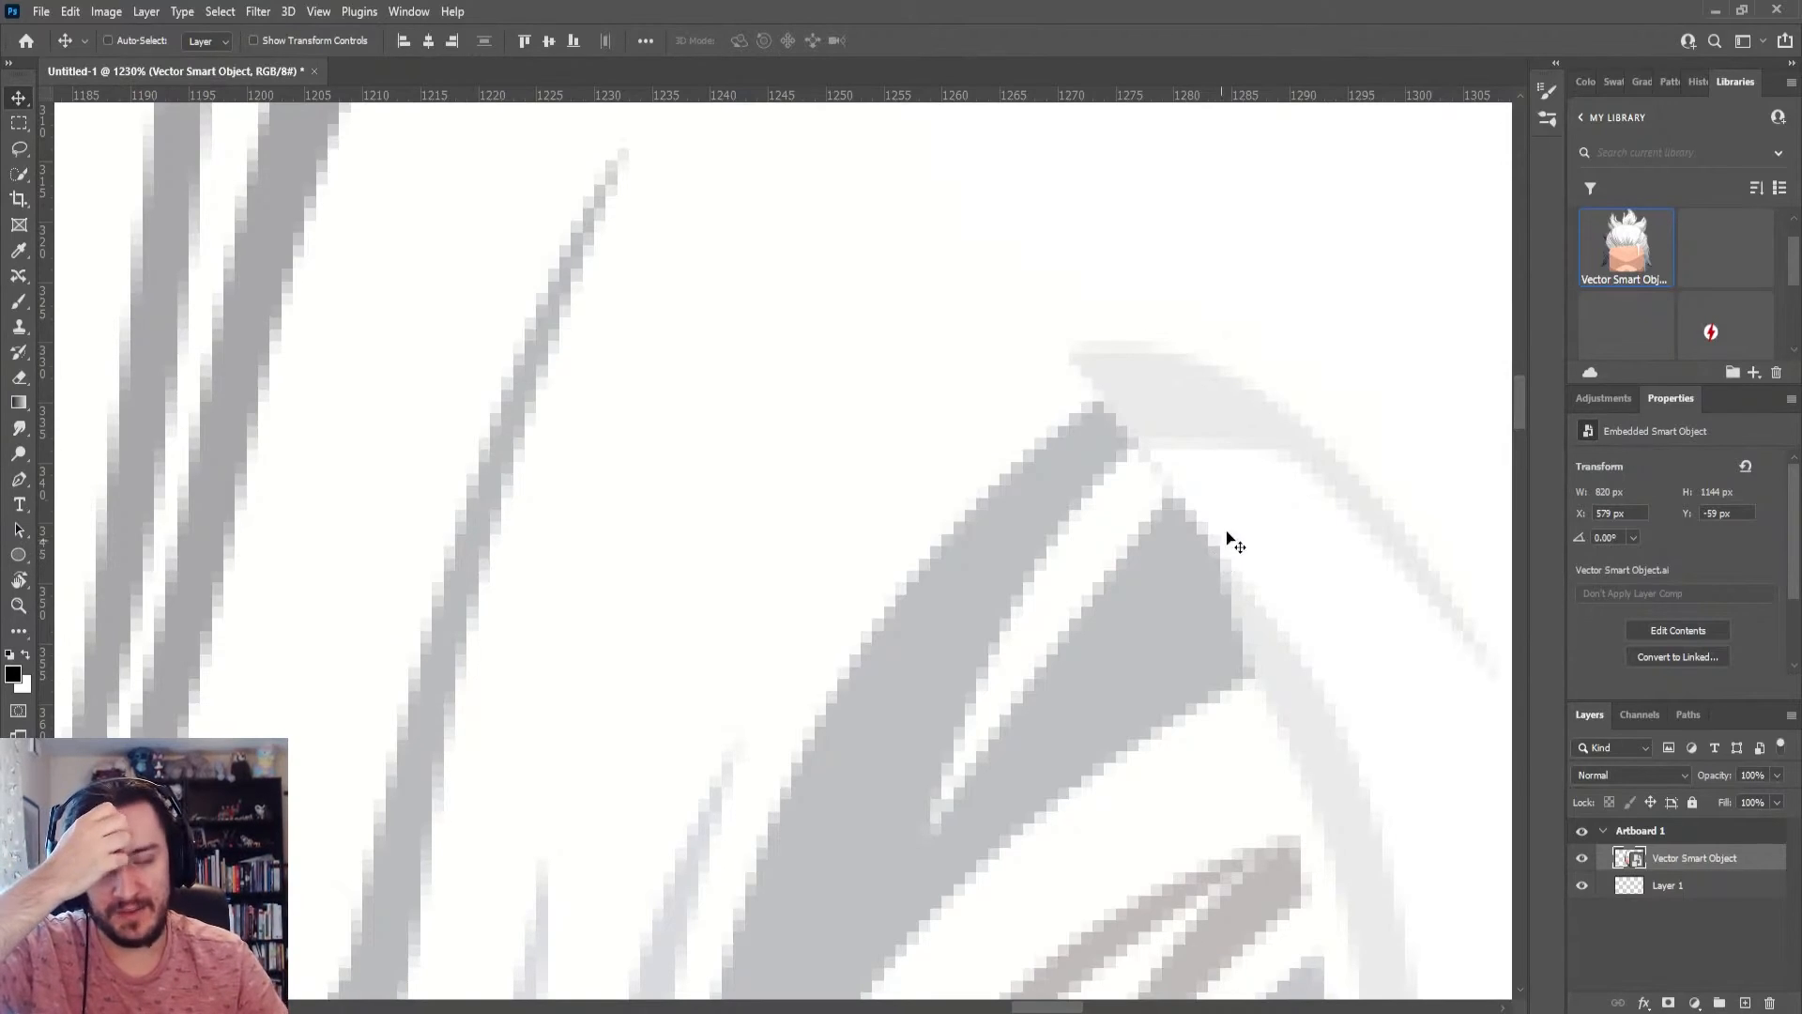
# Quit Photoshop without saving the changes to Untitled-1
pyautogui.click(1777, 10)
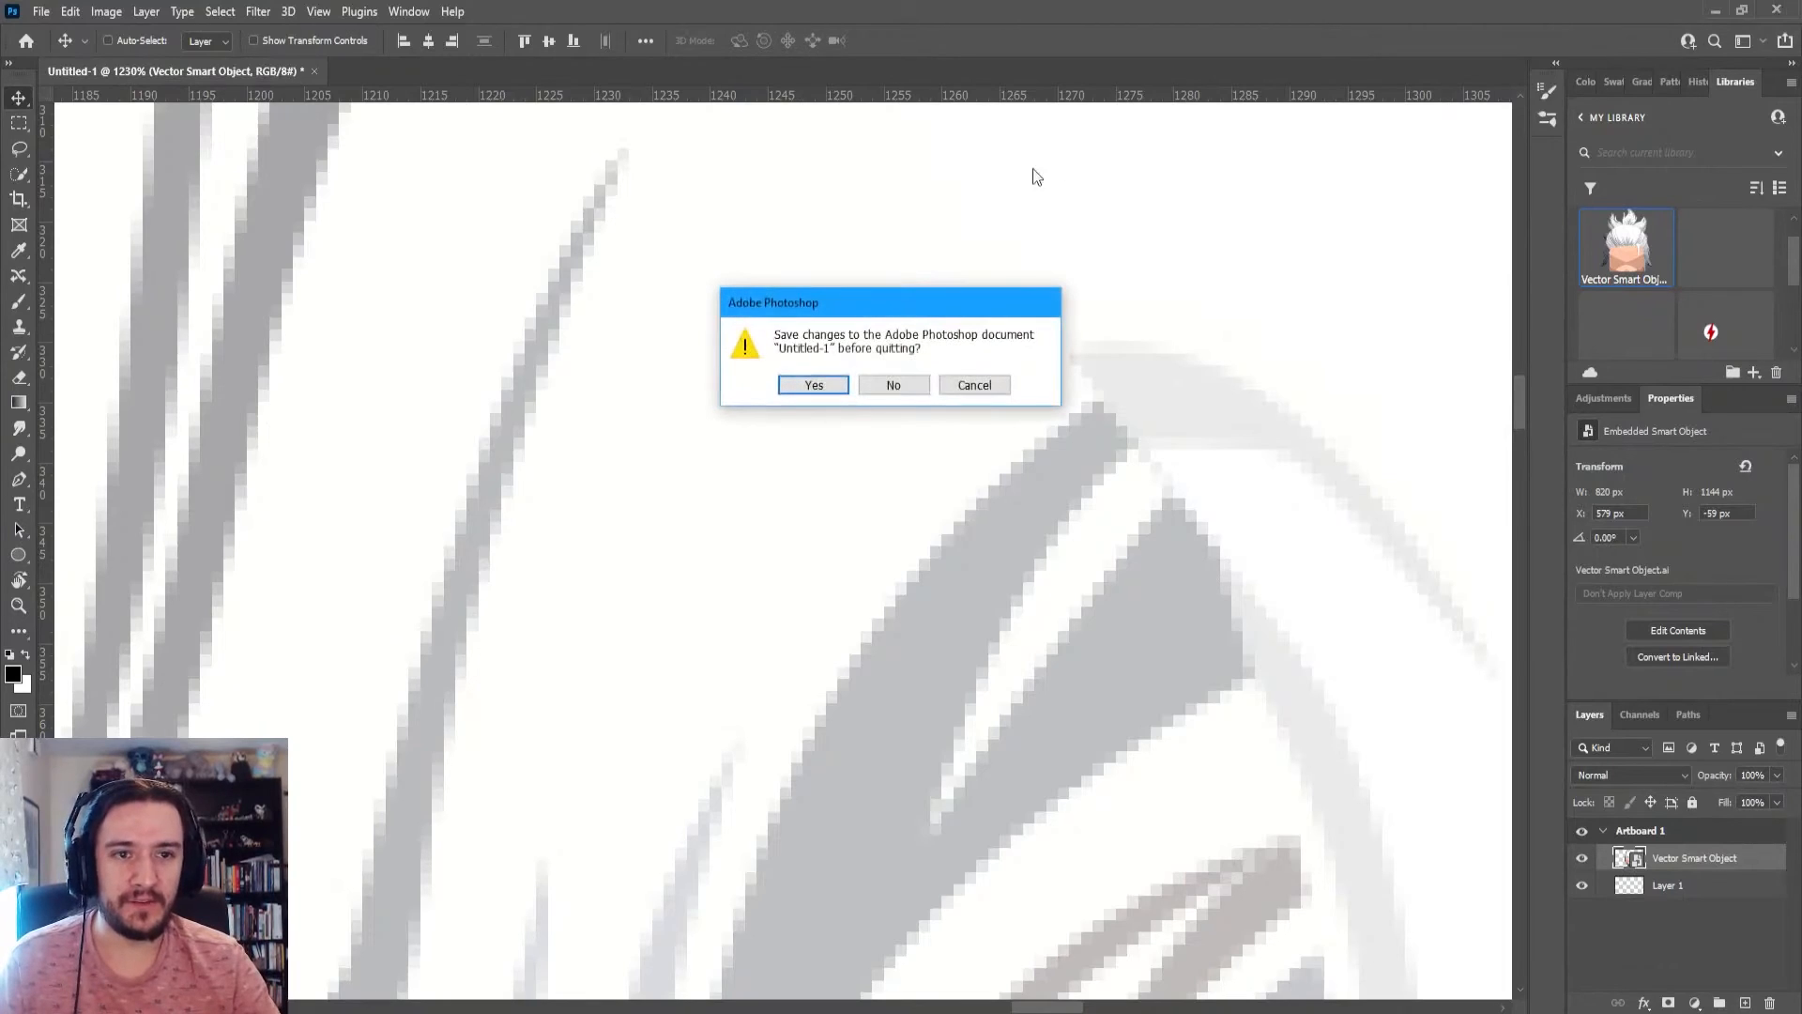
pyautogui.click(895, 384)
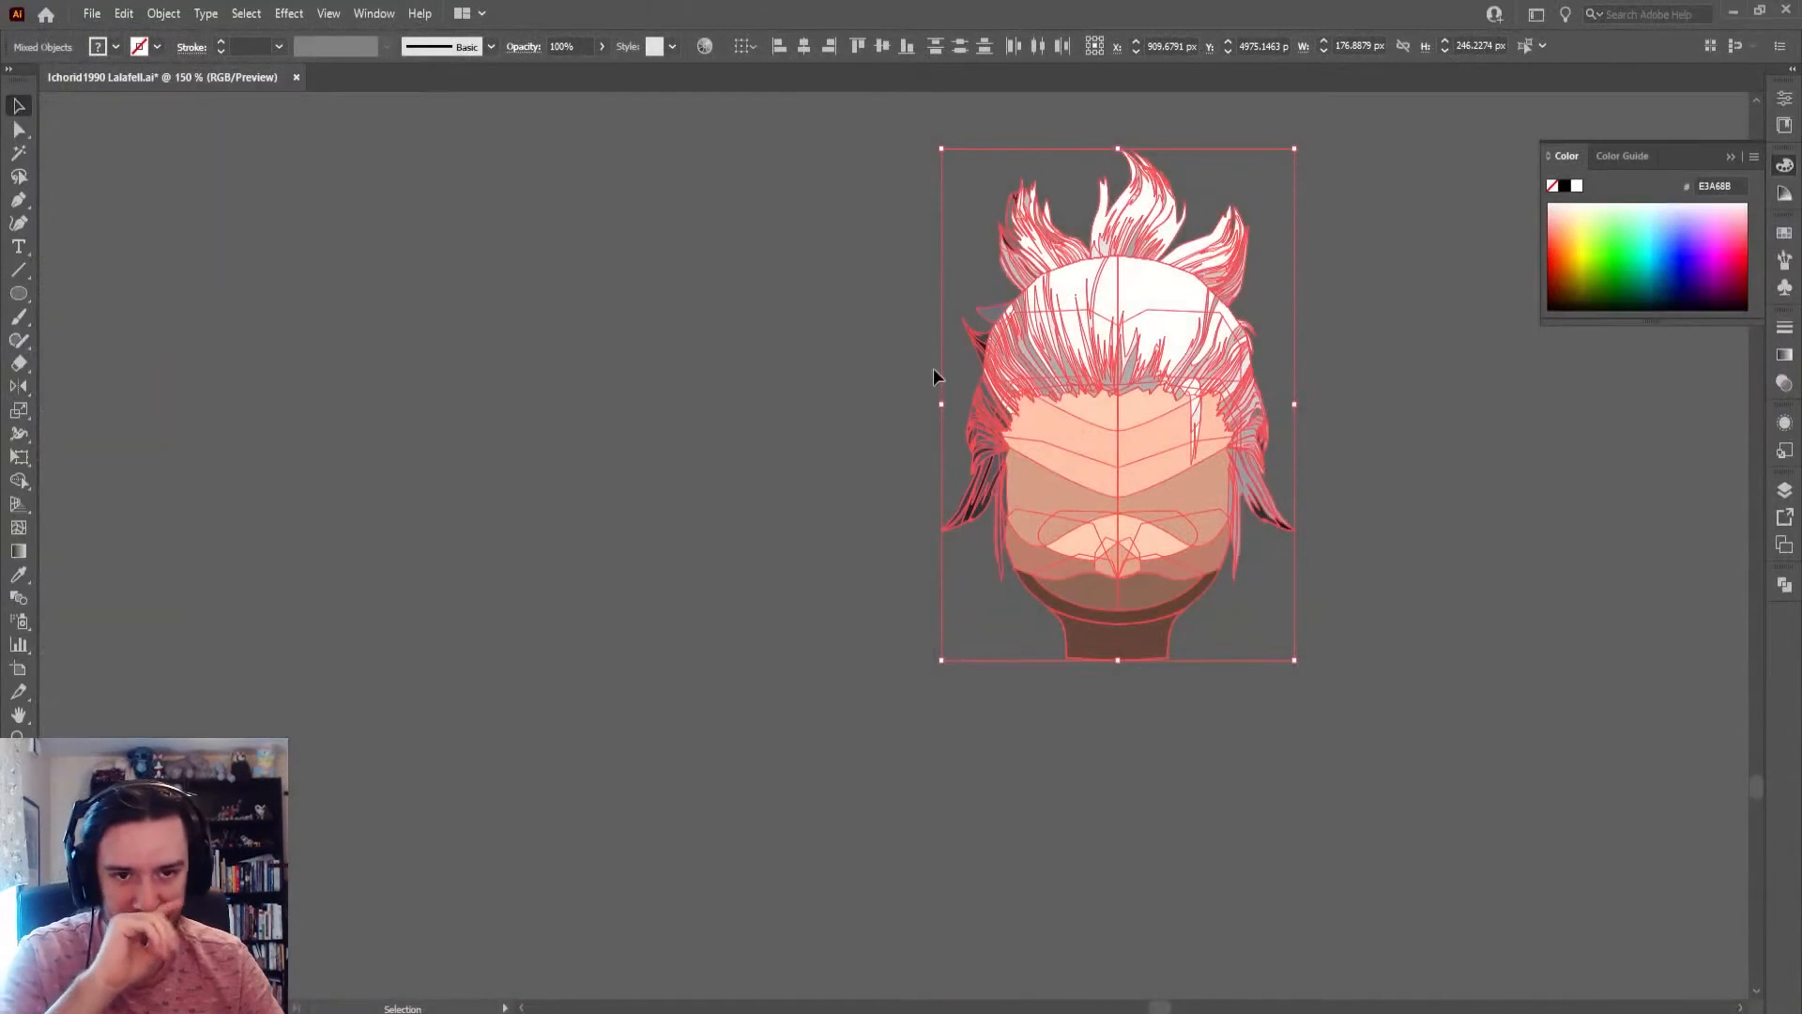
# Delete the spare copy of the head illustration standing alone on the empty canvas far below the other artwork
pyautogui.click(807, 358)
pyautogui.scroll(-11, 808, 357)
pyautogui.scroll(5, 878, 619)
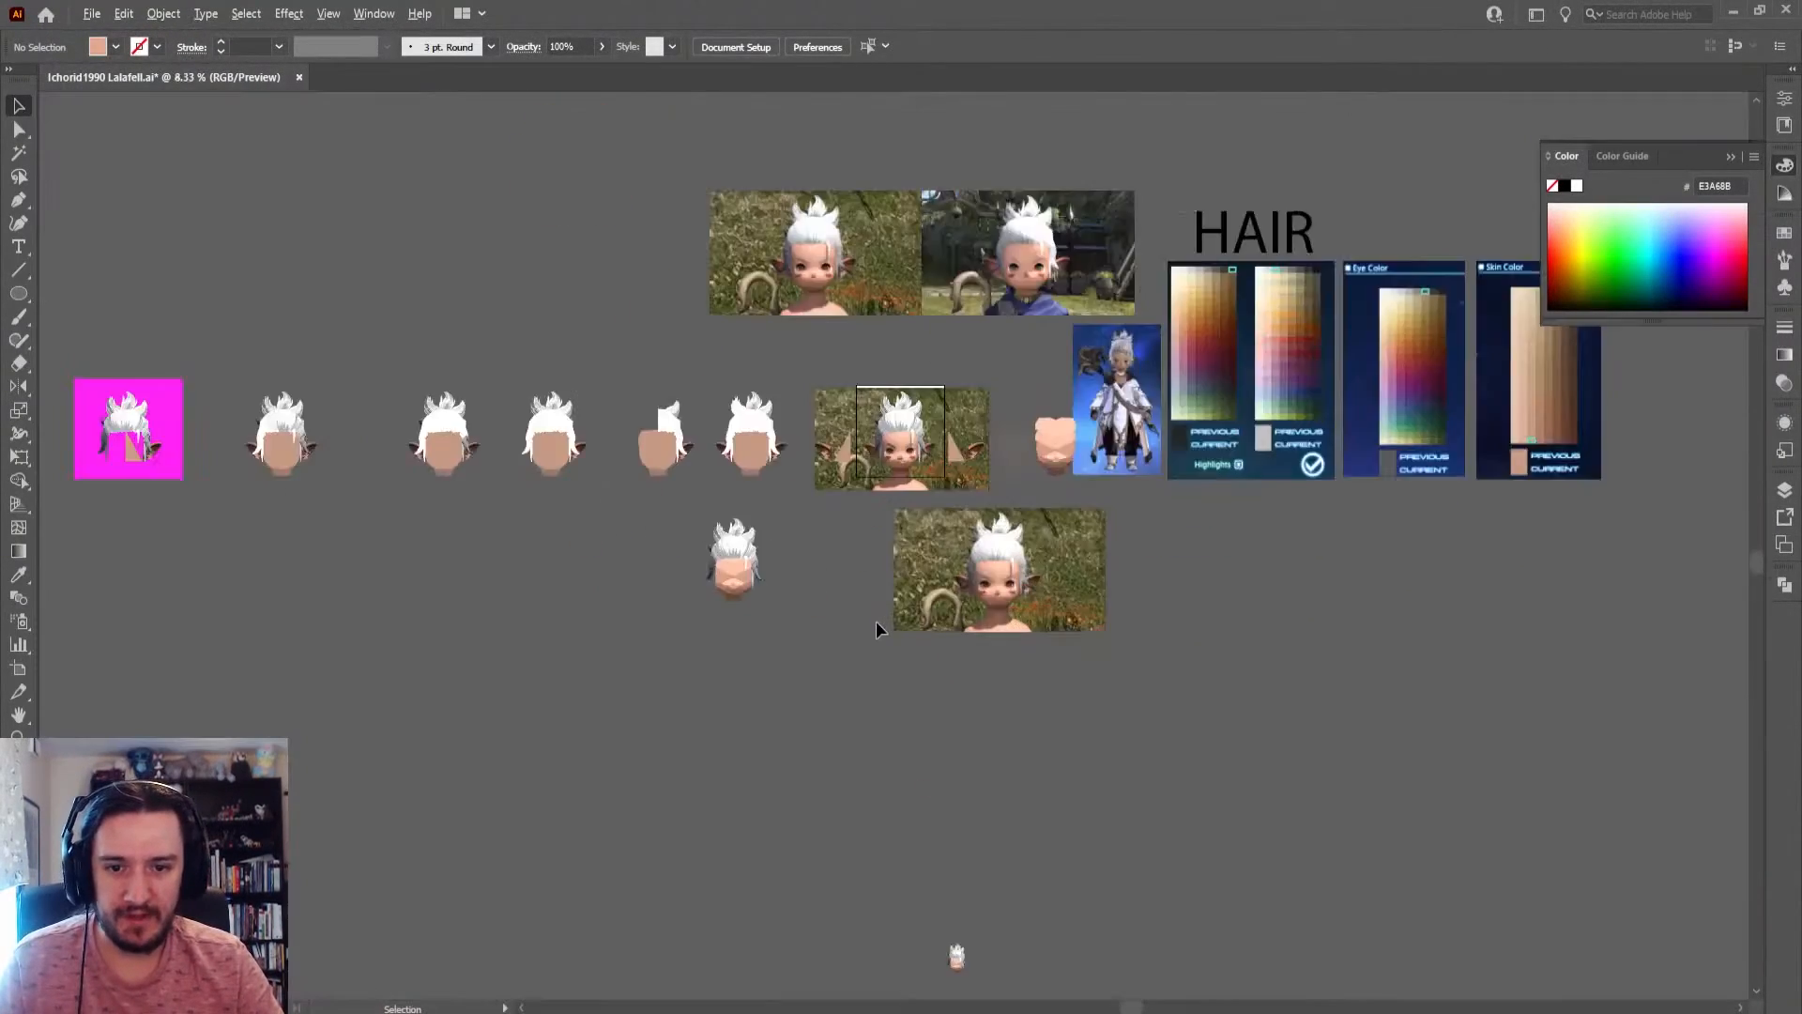
pyautogui.moveTo(878, 662); pyautogui.dragTo(888, 182)
pyautogui.scroll(-1, 933, 606)
pyautogui.moveTo(933, 641); pyautogui.dragTo(896, 364)
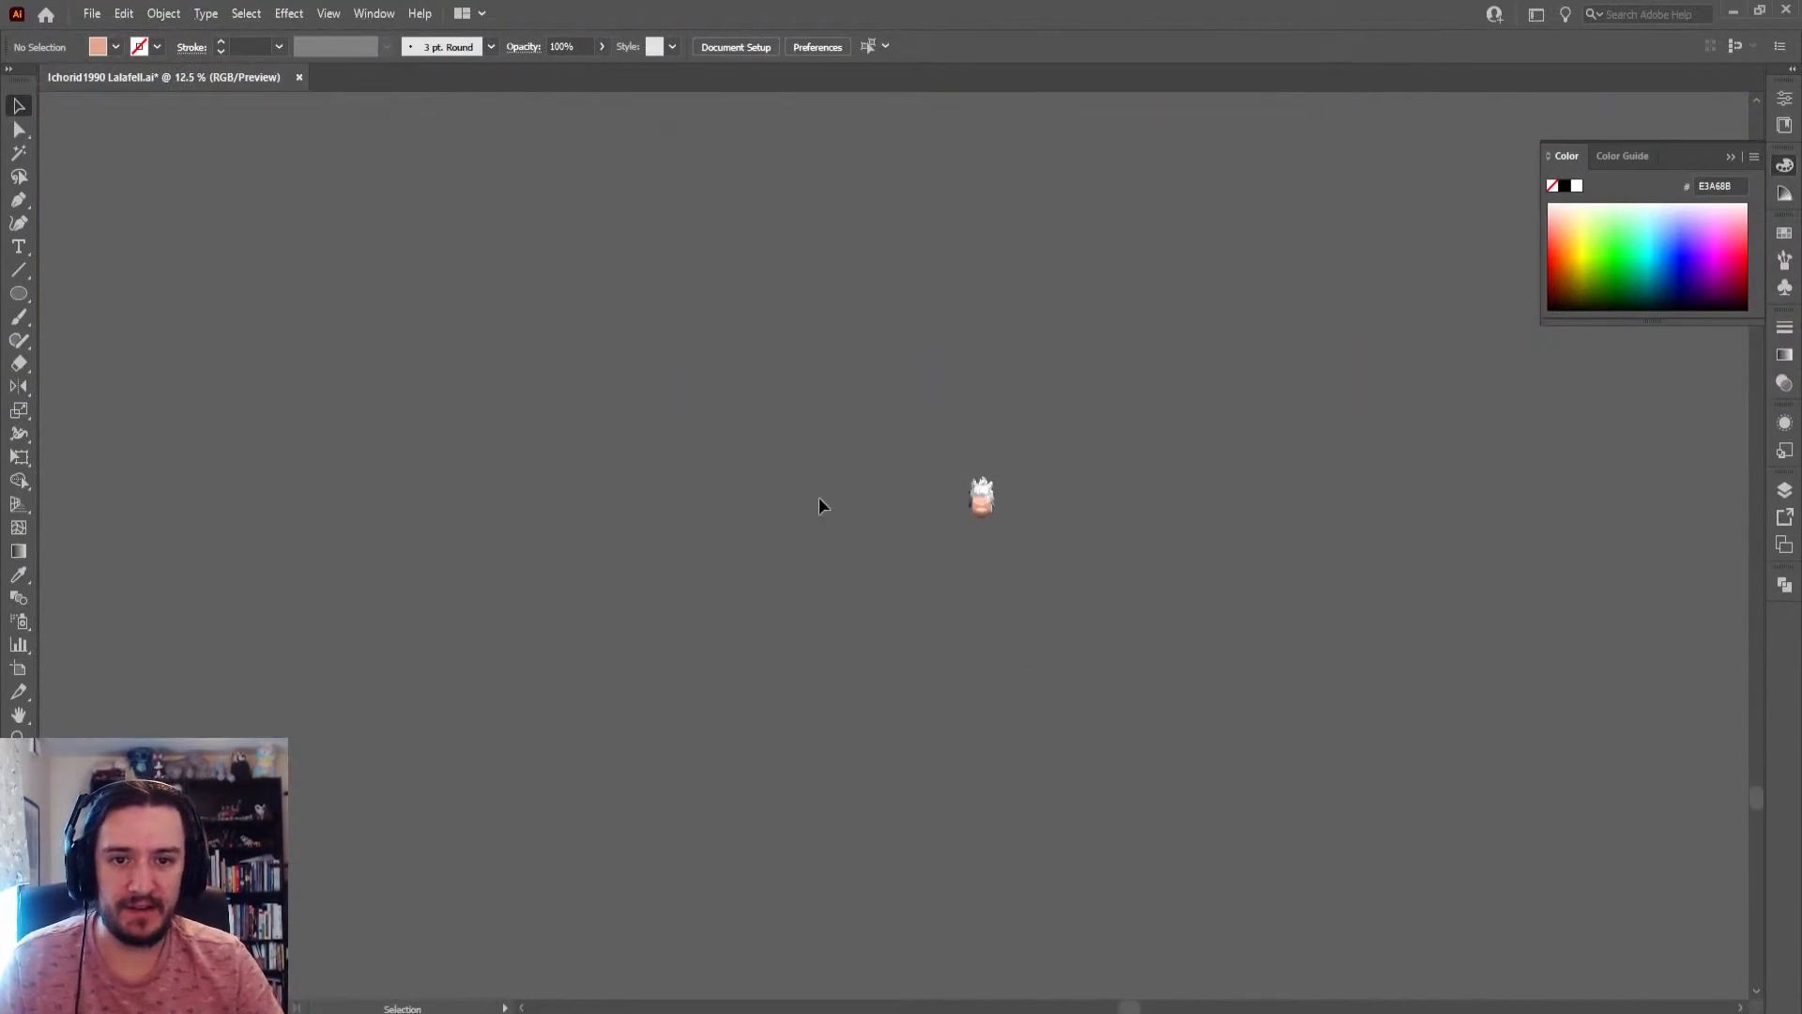
pyautogui.moveTo(820, 451); pyautogui.dragTo(1126, 699)
pyautogui.press('Delete')
# Examine the reference screenshots above the artboard, the overall artwork layout, and the face and hair on the artboard up close
pyautogui.scroll(-4, 933, 363)
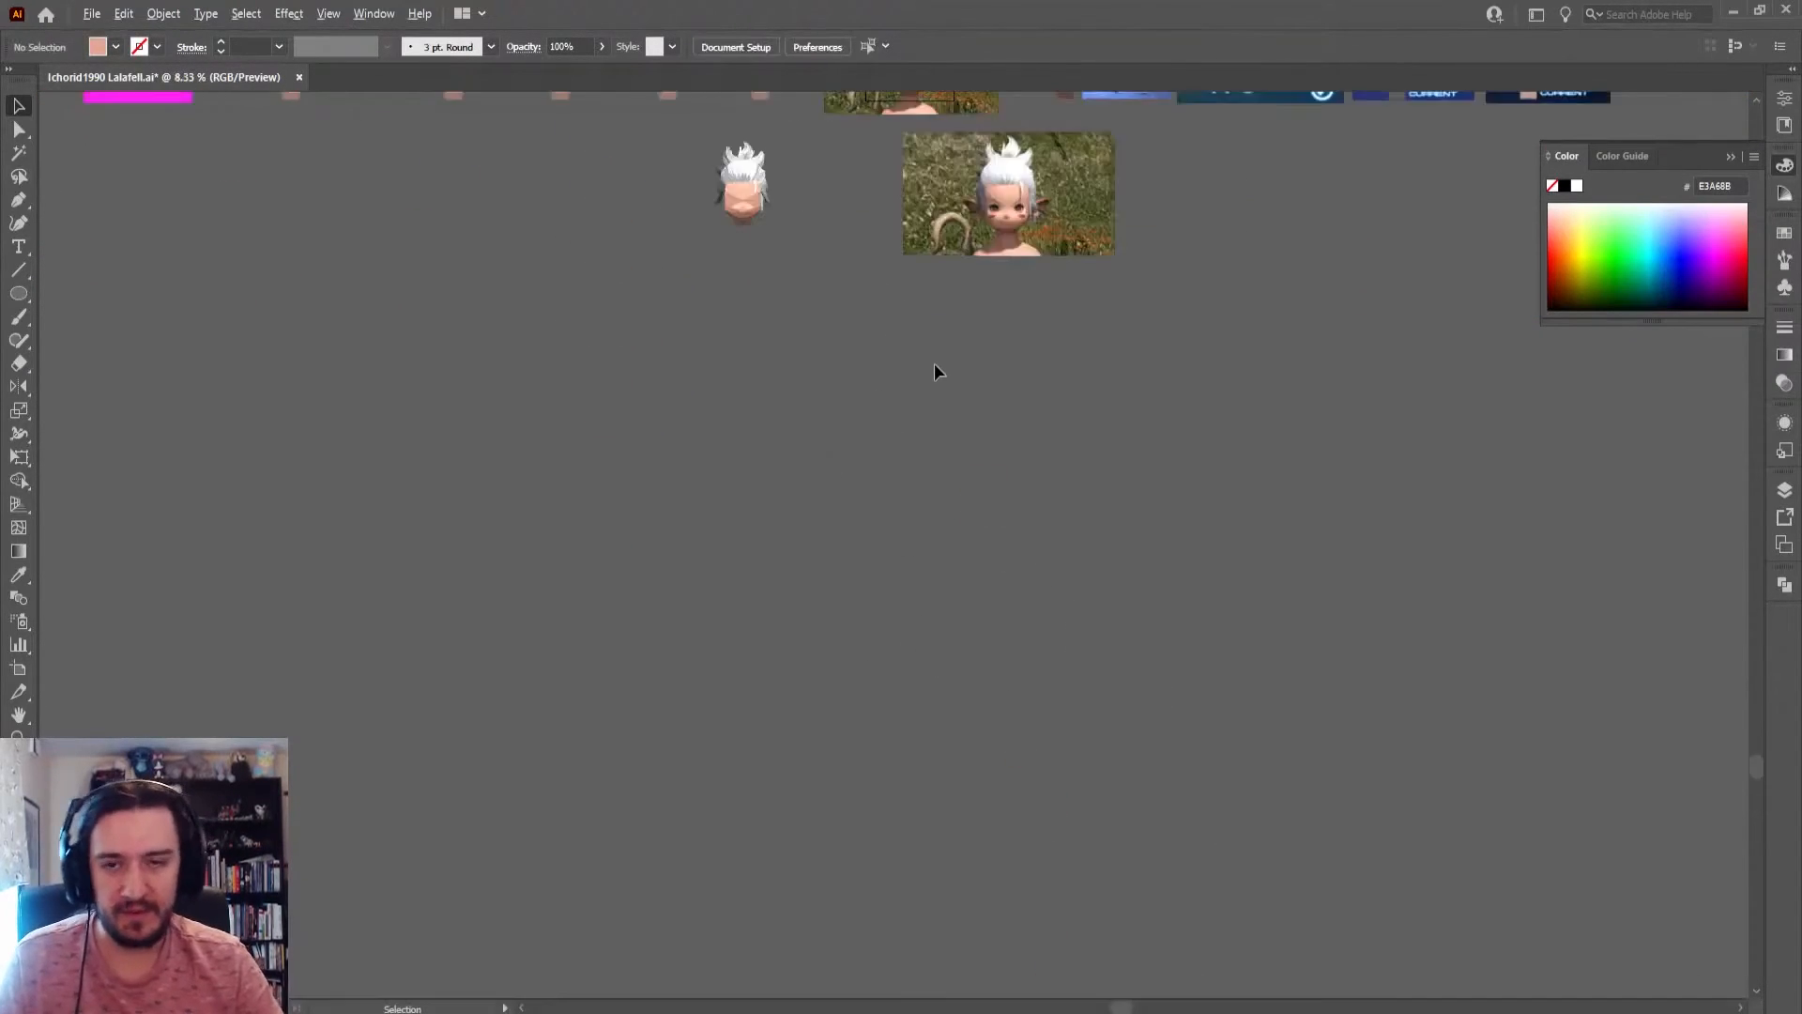
pyautogui.moveTo(873, 370); pyautogui.dragTo(934, 120)
pyautogui.scroll(6, 976, 199)
pyautogui.moveTo(1061, 554); pyautogui.dragTo(989, 209)
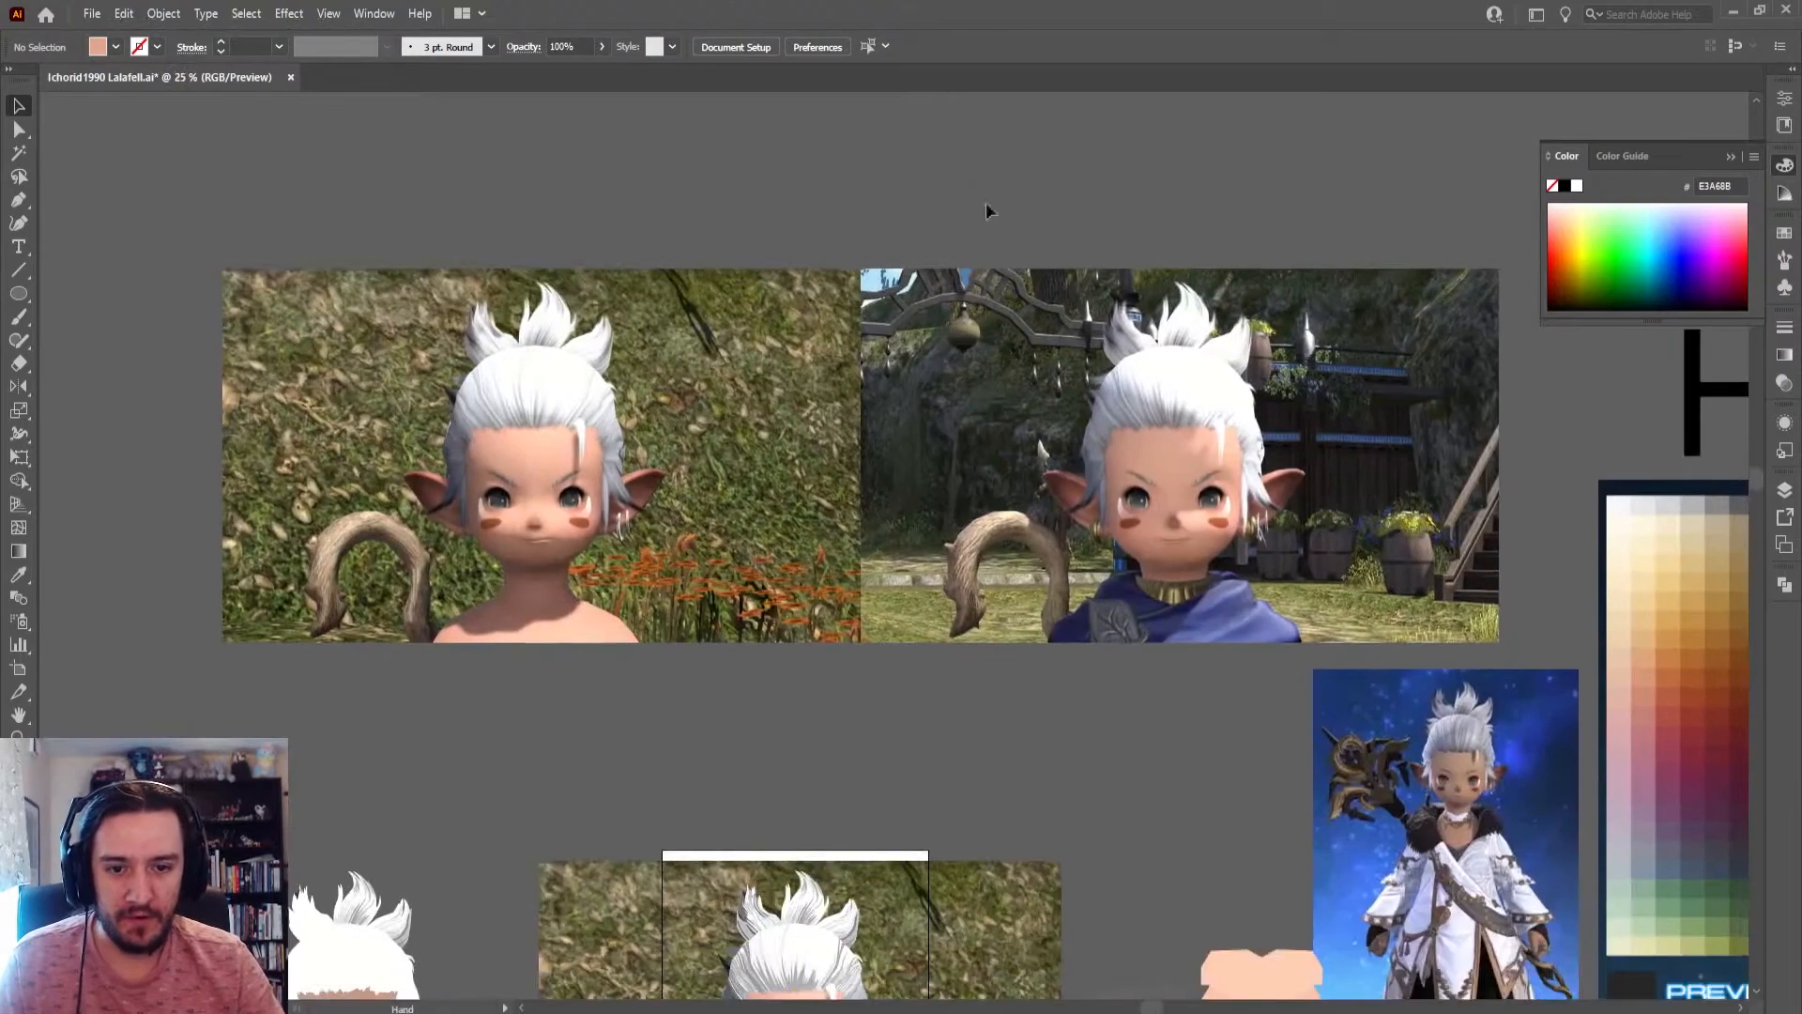
pyautogui.scroll(-3, 992, 250)
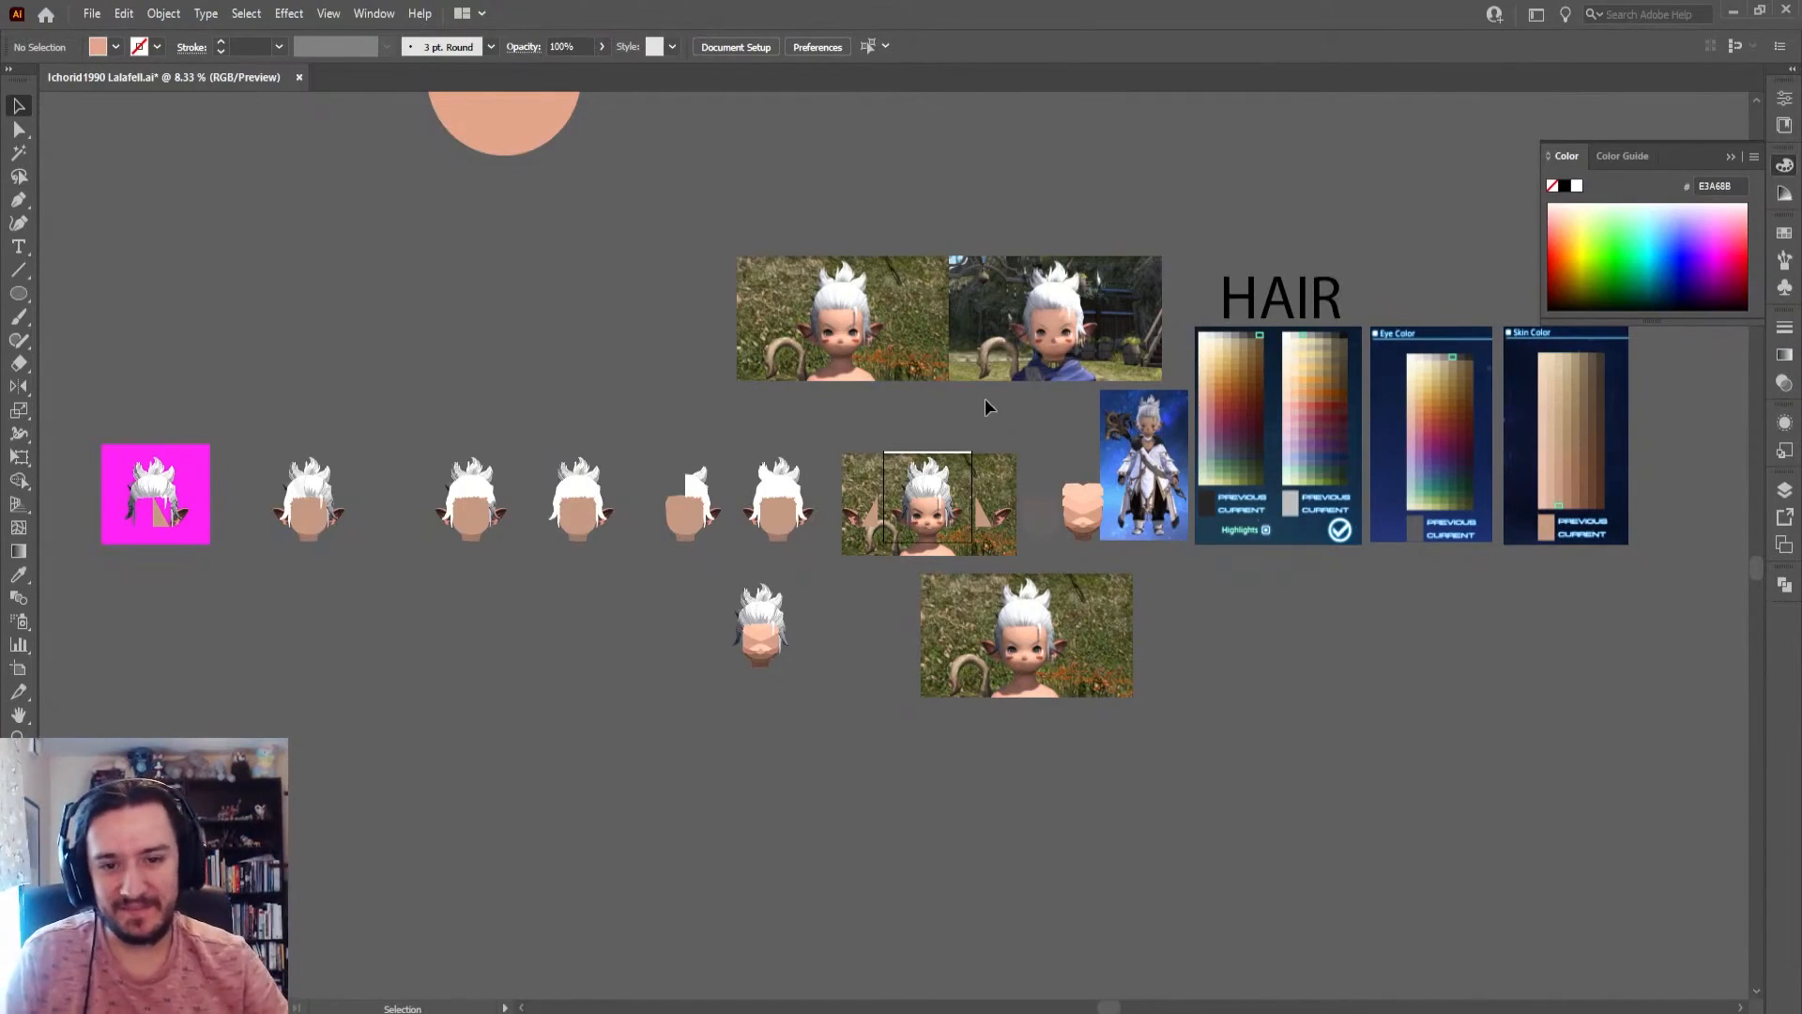
pyautogui.scroll(9, 932, 504)
pyautogui.scroll(-5, 873, 568)
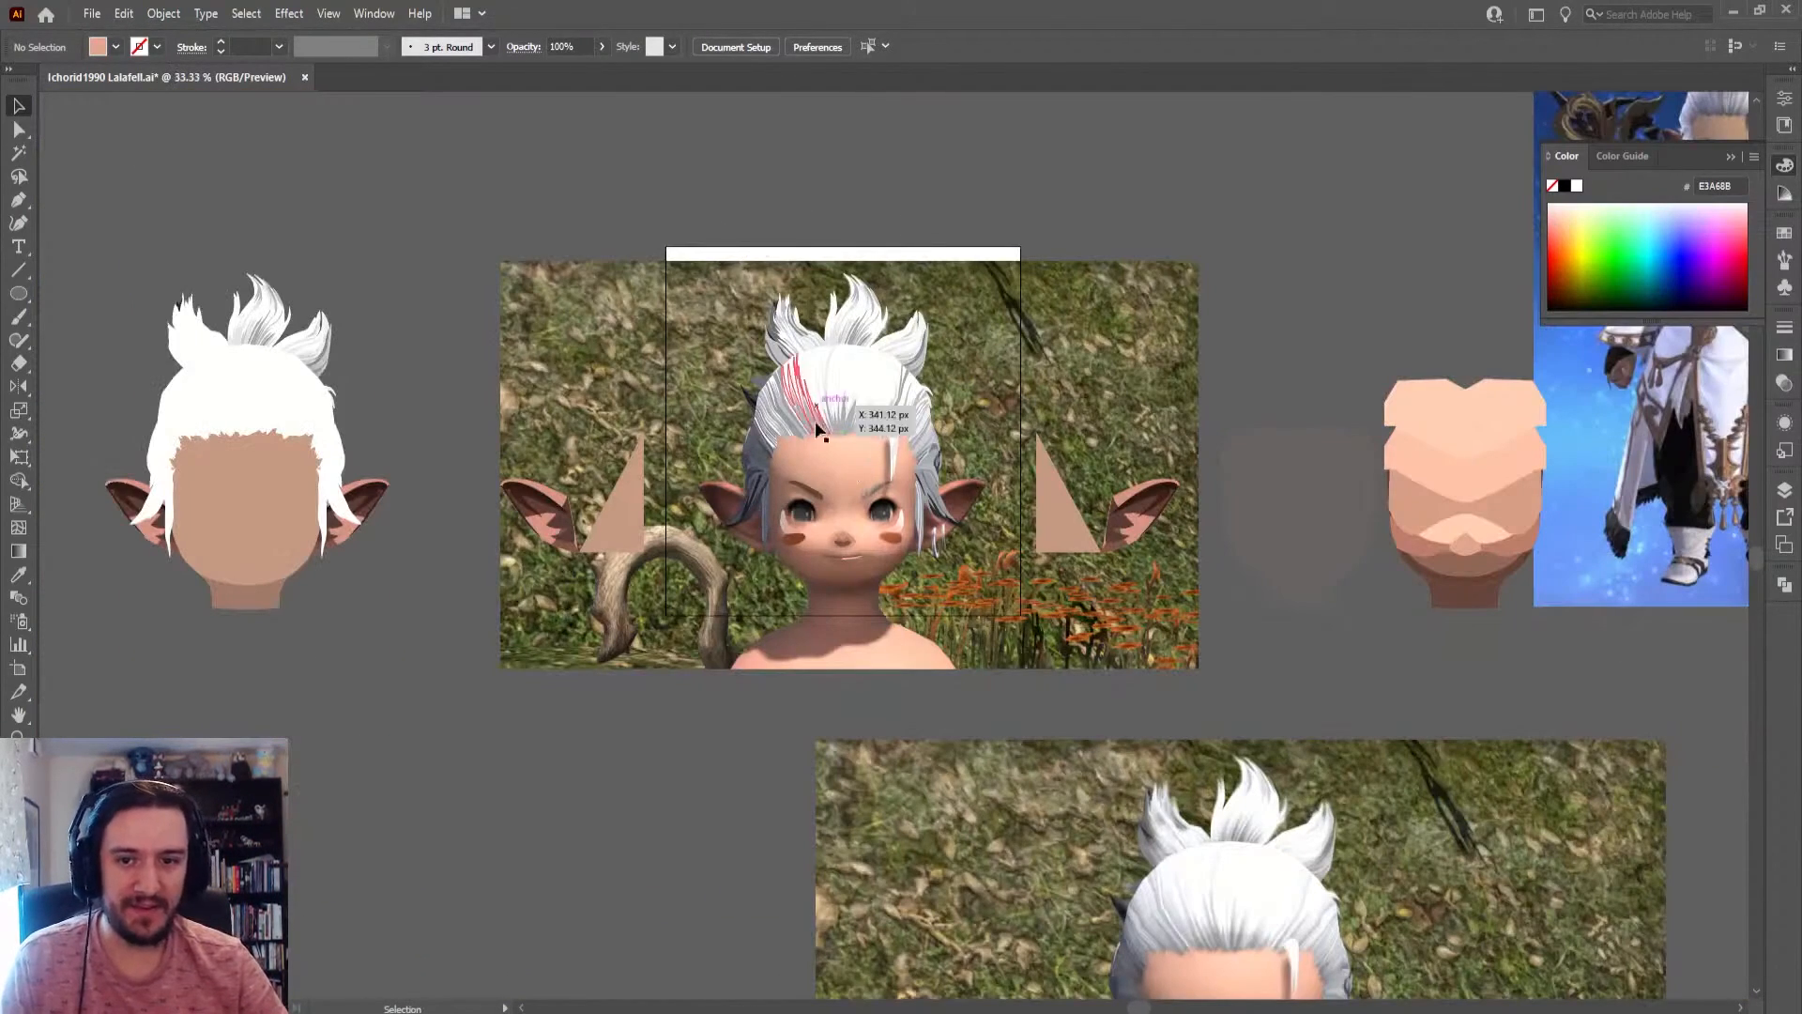
pyautogui.scroll(3, 839, 470)
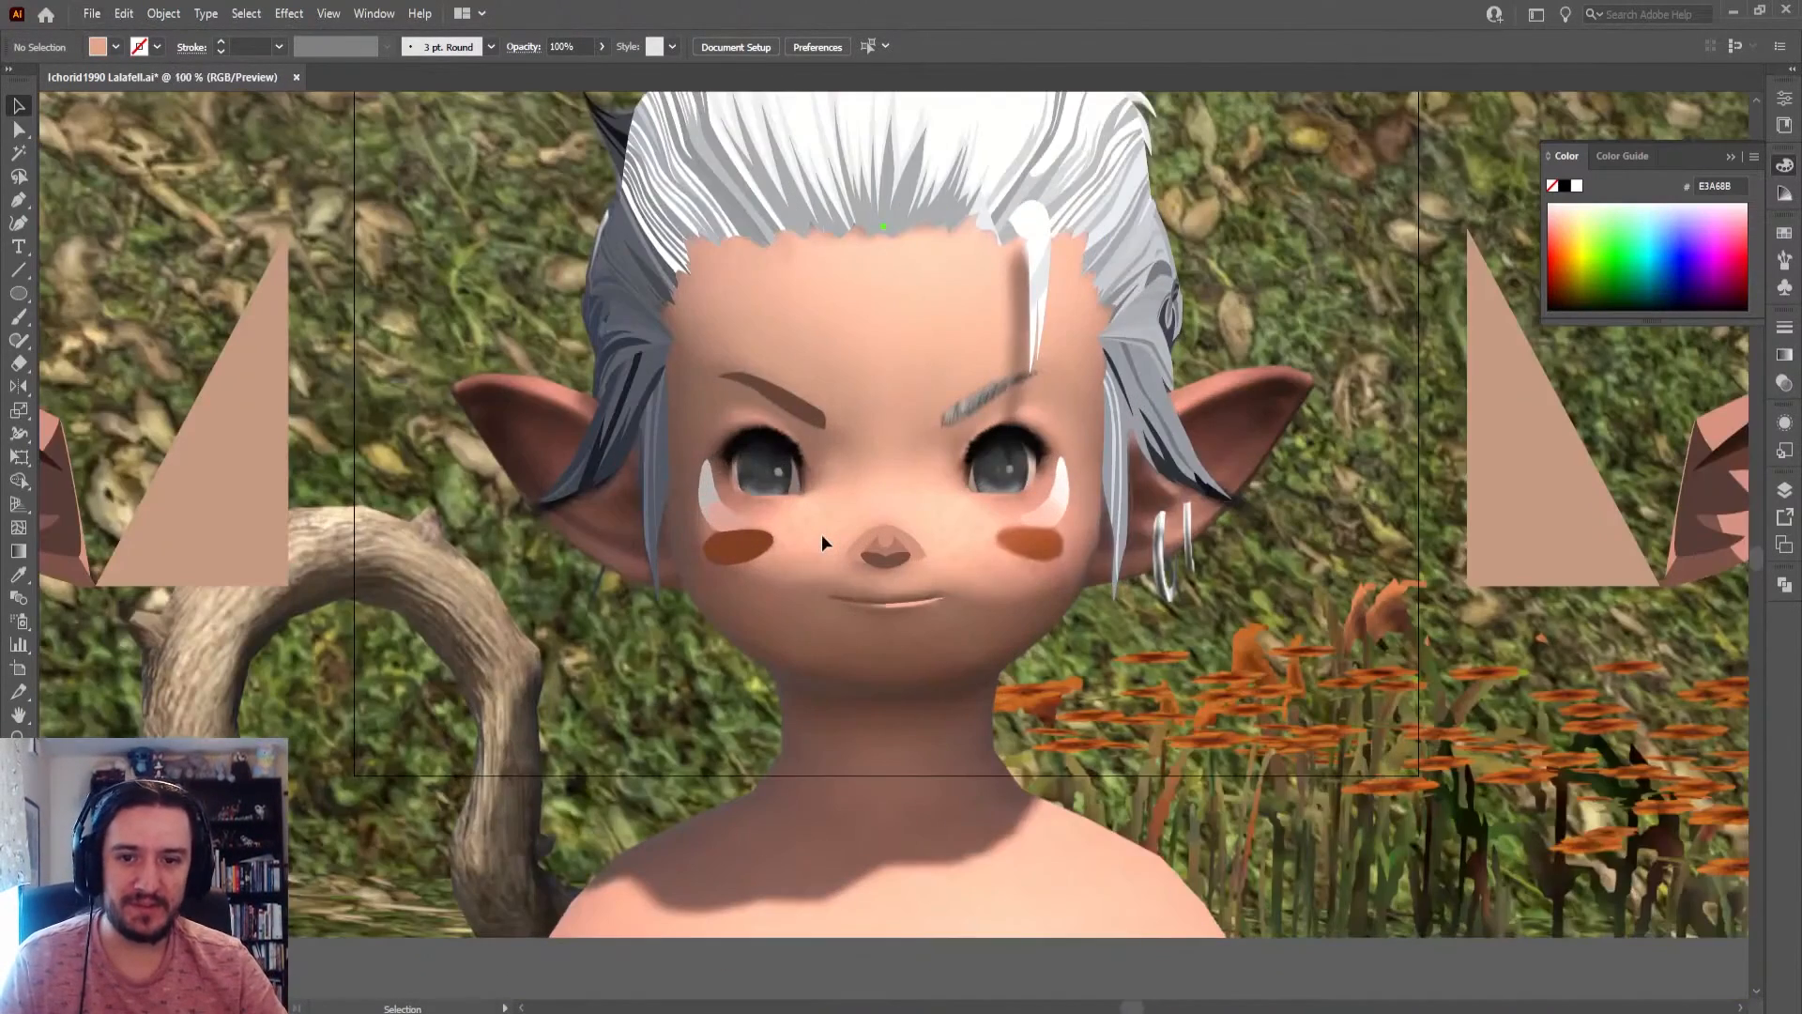
pyautogui.moveTo(819, 464); pyautogui.dragTo(818, 523)
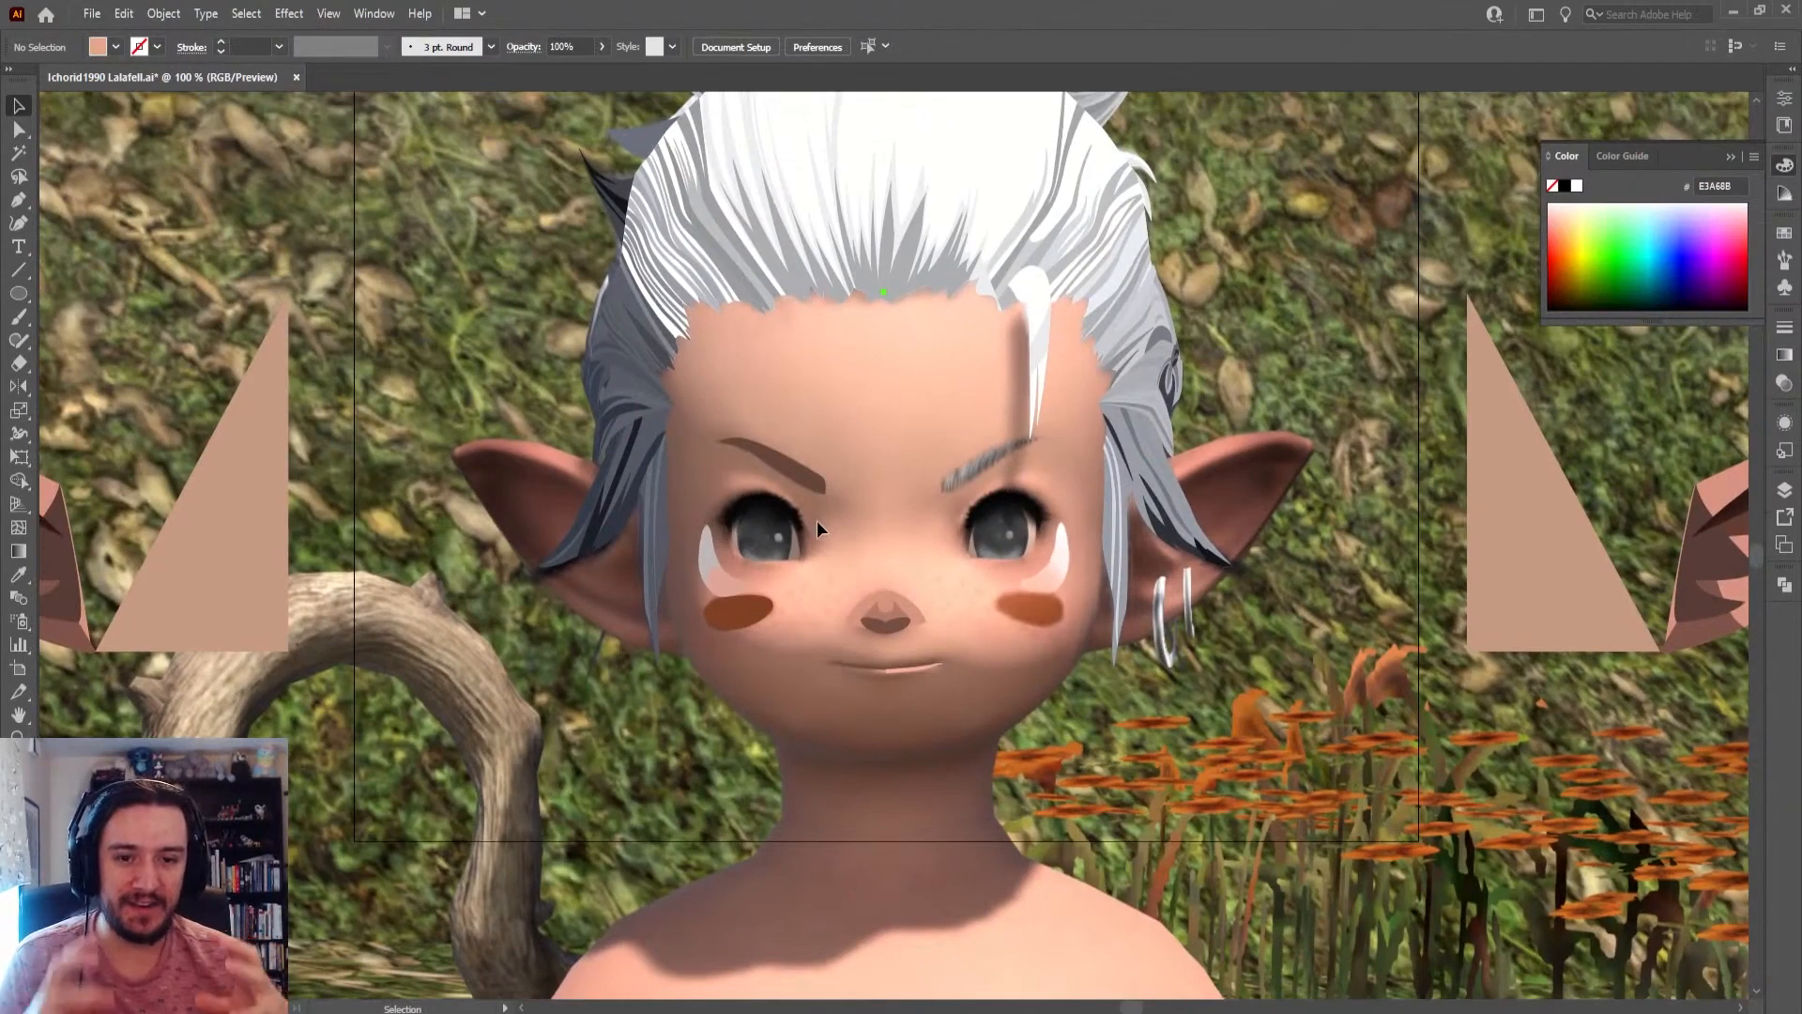